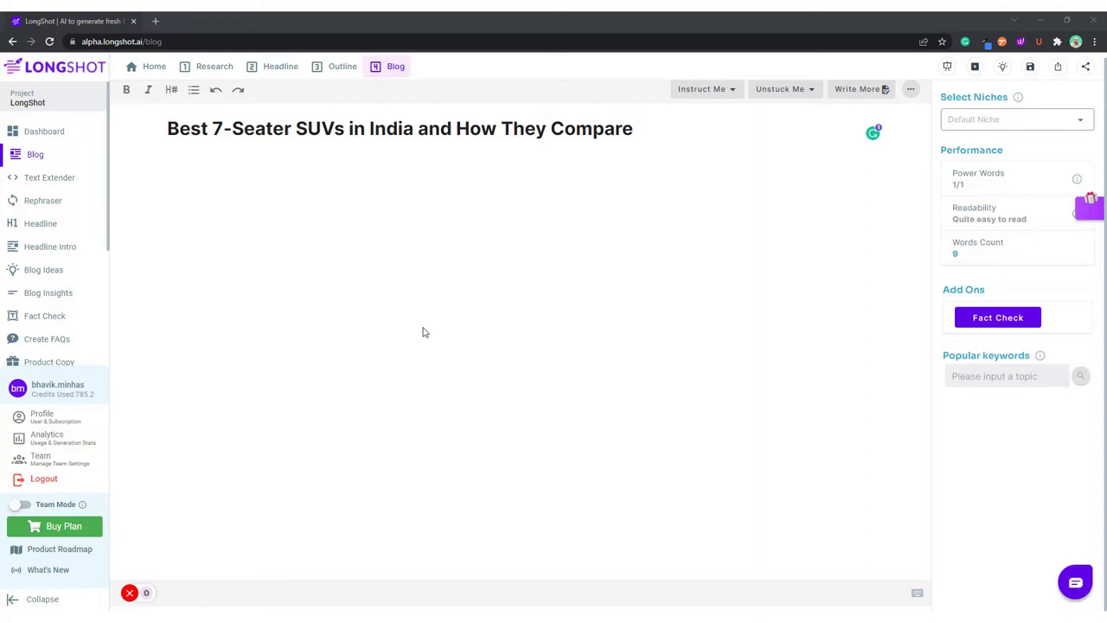
Browse the list of blog niches and close it without choosing one
{"action": "left_click", "coordinate": [988, 121]}
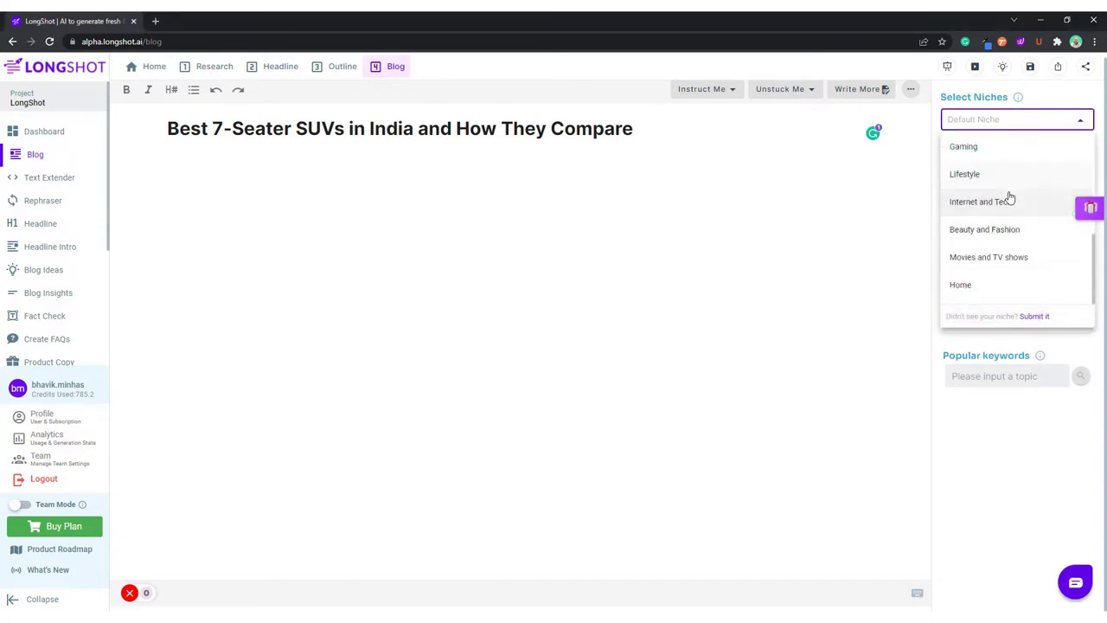
{"action": "scroll", "coordinate": [1003, 205], "scroll_direction": "down", "scroll_amount": 3}
{"action": "scroll", "coordinate": [996, 211], "scroll_direction": "up", "scroll_amount": 1}
{"action": "left_click", "coordinate": [566, 271]}
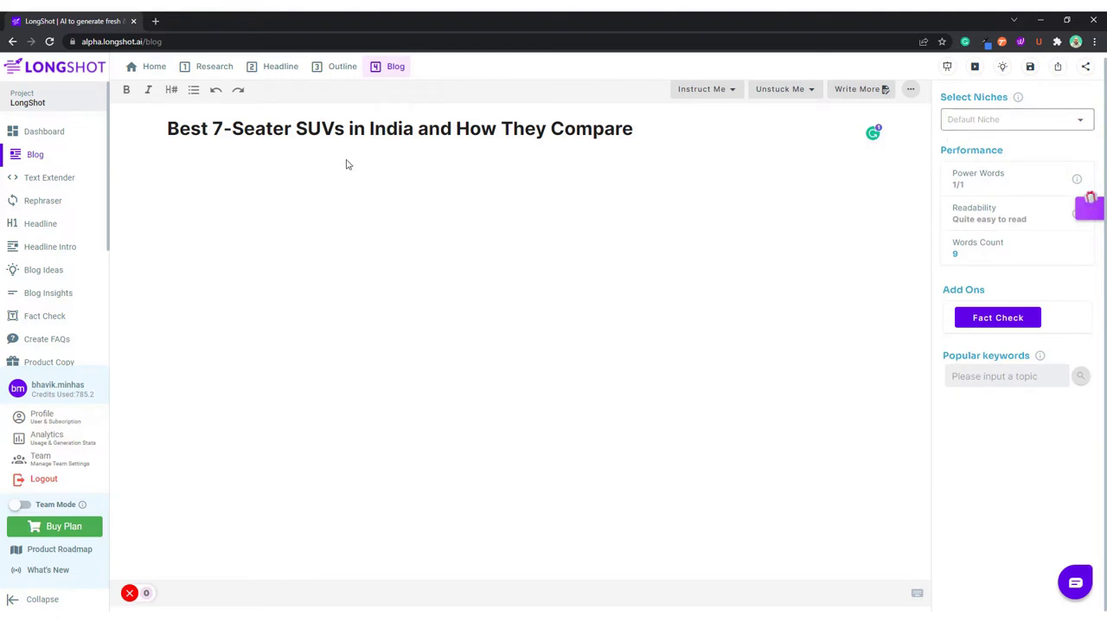
Generate an intro on 7-seater cars from the title, then a second SUV-definition intro extended with Write More
{"action": "triple_click", "coordinate": [316, 136]}
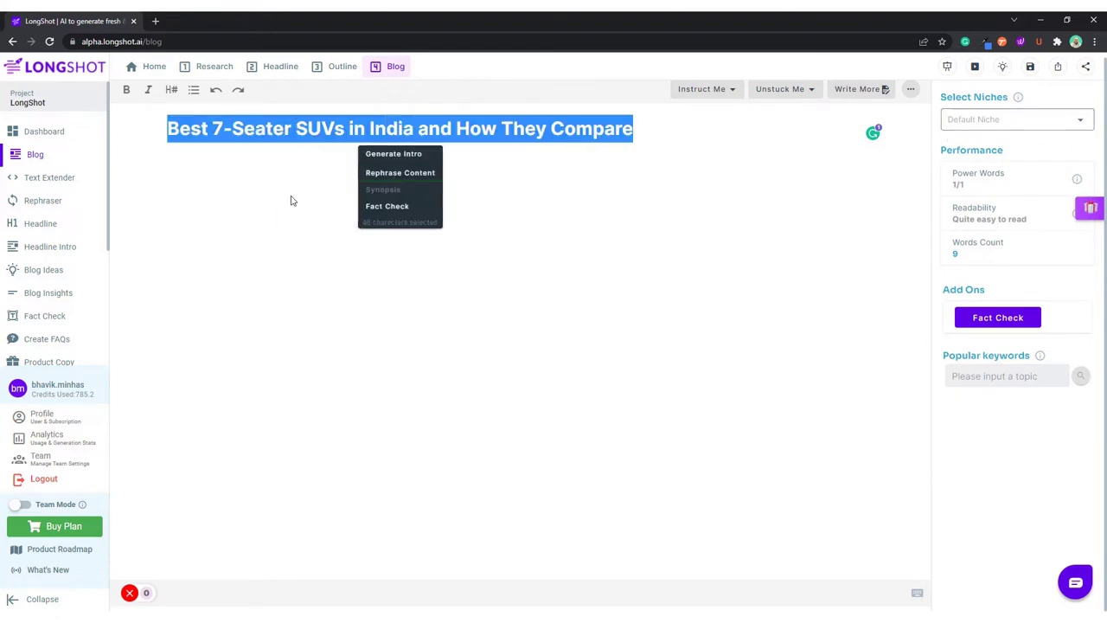
{"action": "left_click", "coordinate": [402, 155]}
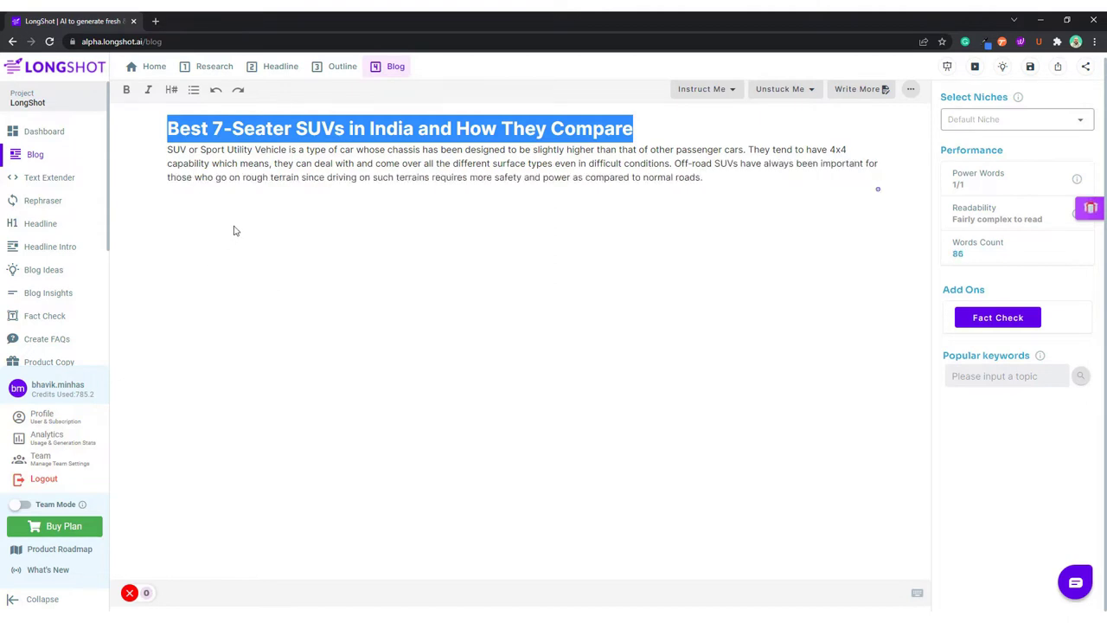
{"action": "key", "text": "ctrl+a"}
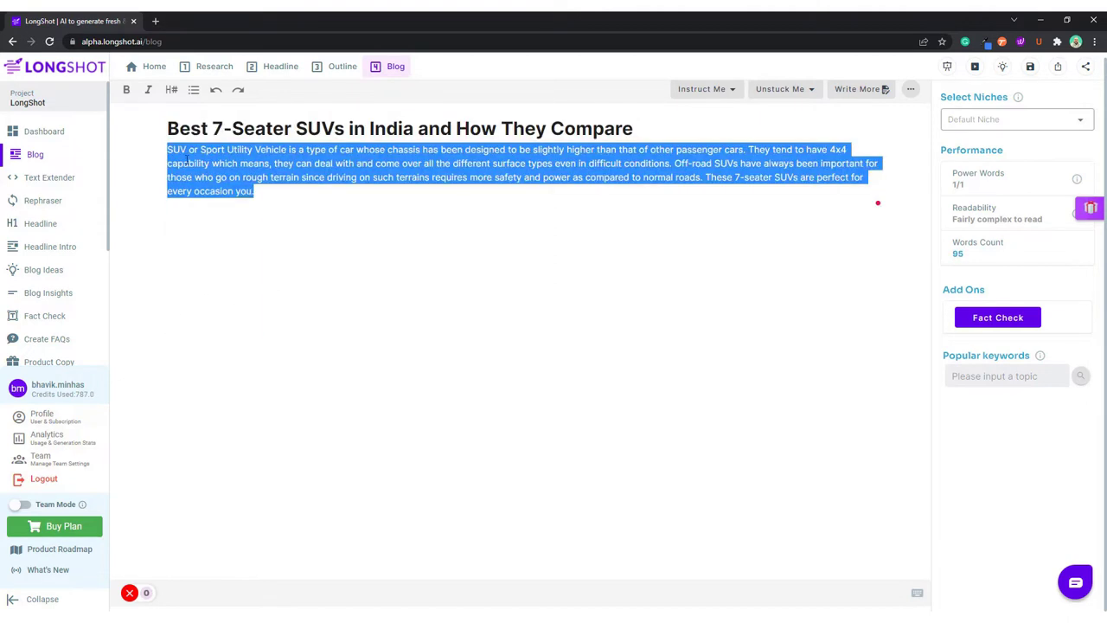
{"action": "left_click", "coordinate": [171, 150]}
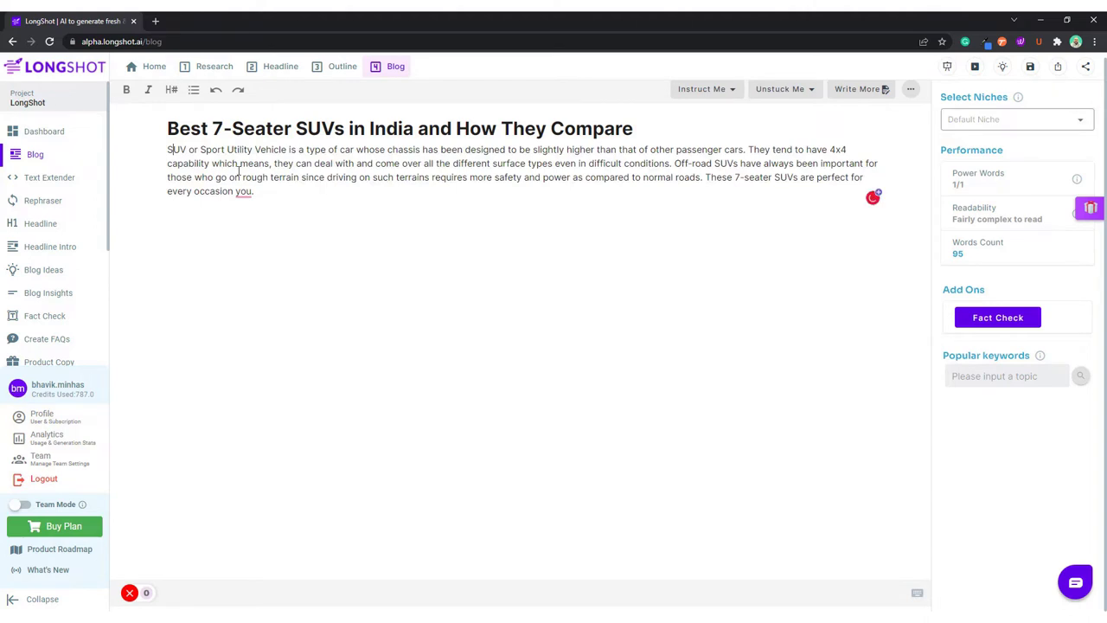
{"action": "left_click", "coordinate": [167, 151]}
{"action": "key", "text": "Return"}
{"action": "key", "text": "Return"}
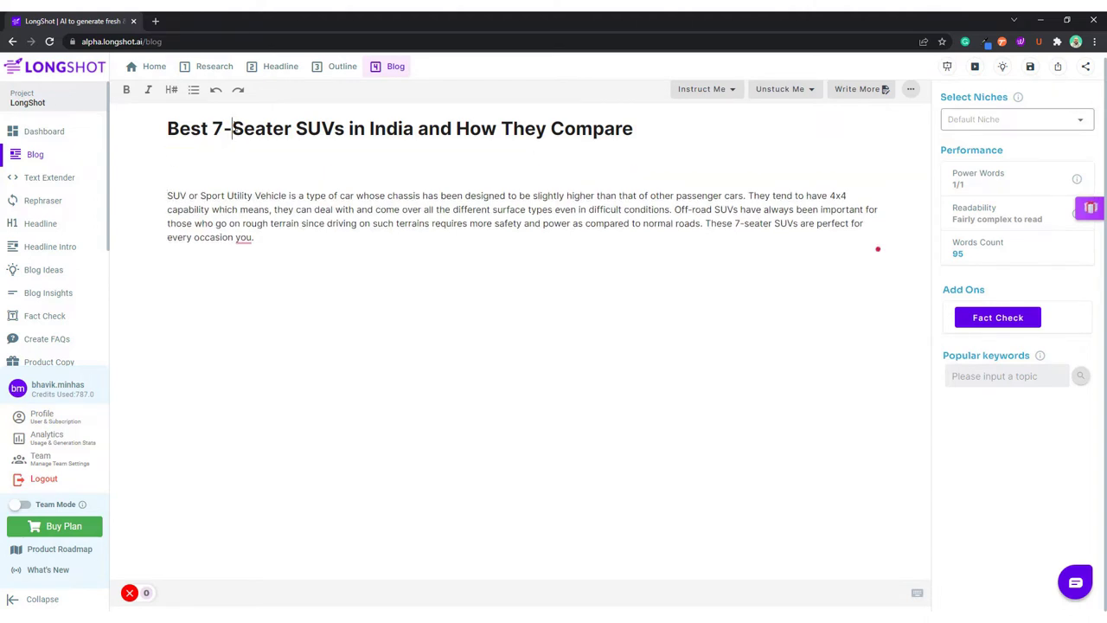
{"action": "triple_click", "coordinate": [232, 130]}
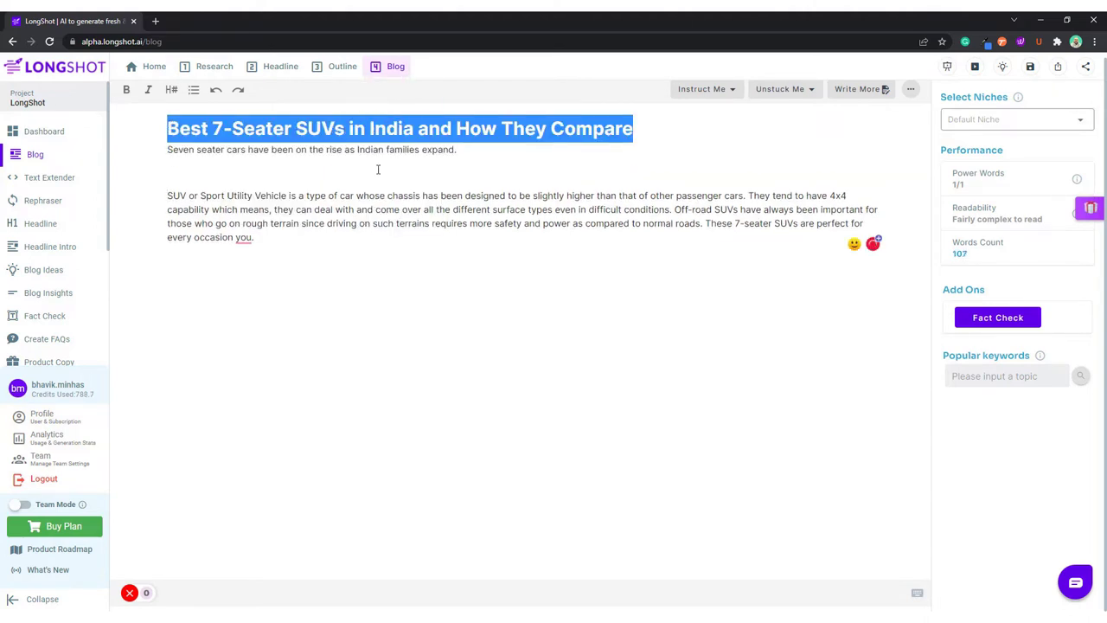
{"action": "left_click", "coordinate": [836, 95]}
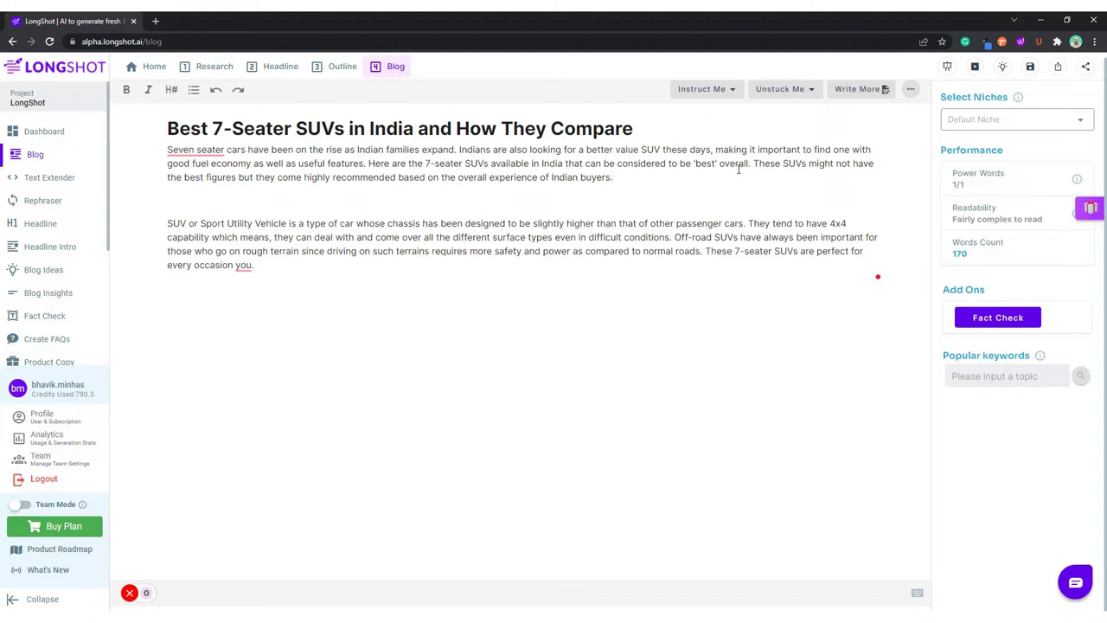
Delete the sentence about not having the best figures and fix the spelling to 'Seven-seater'
{"action": "left_click_drag", "start_coordinate": [753, 161], "coordinate": [760, 180]}
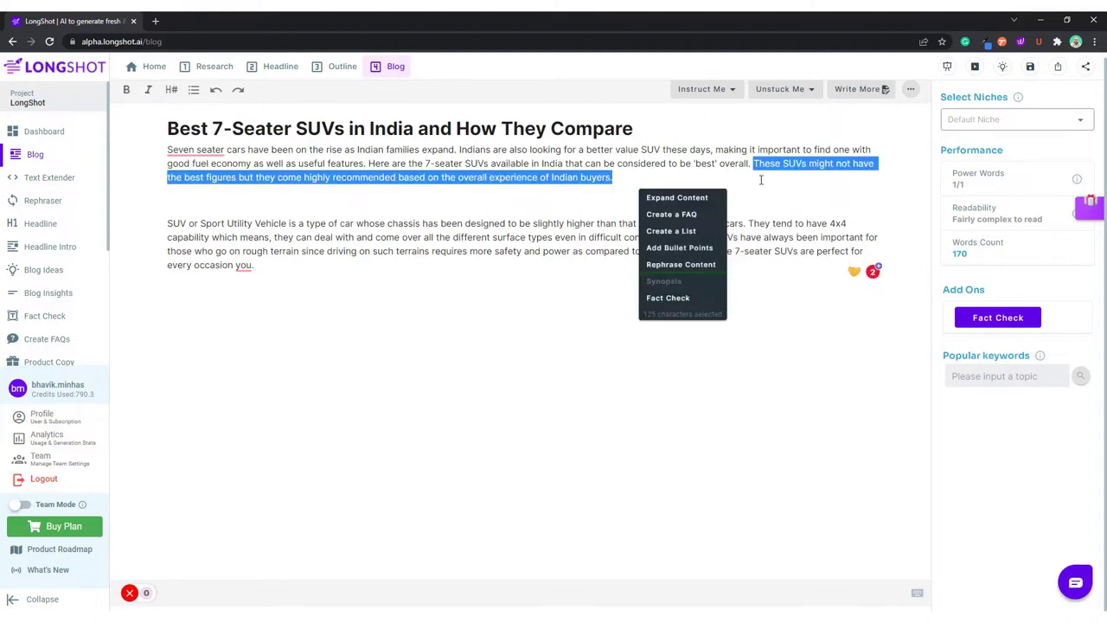
{"action": "key", "text": "BackSpace"}
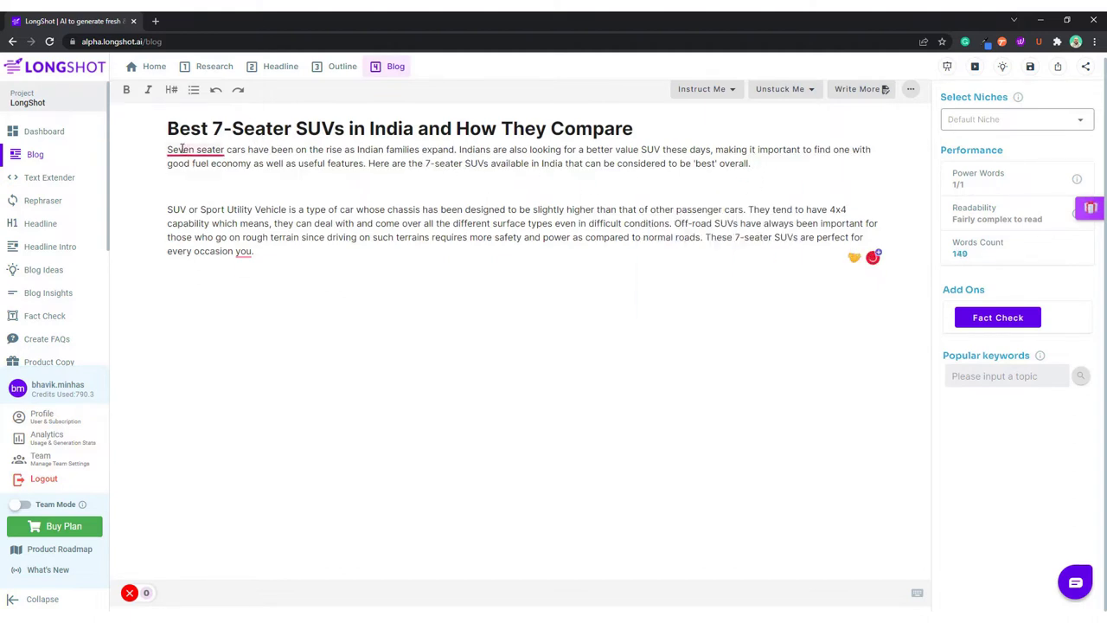
{"action": "mouse_move", "coordinate": [182, 148]}
{"action": "left_click", "coordinate": [217, 180]}
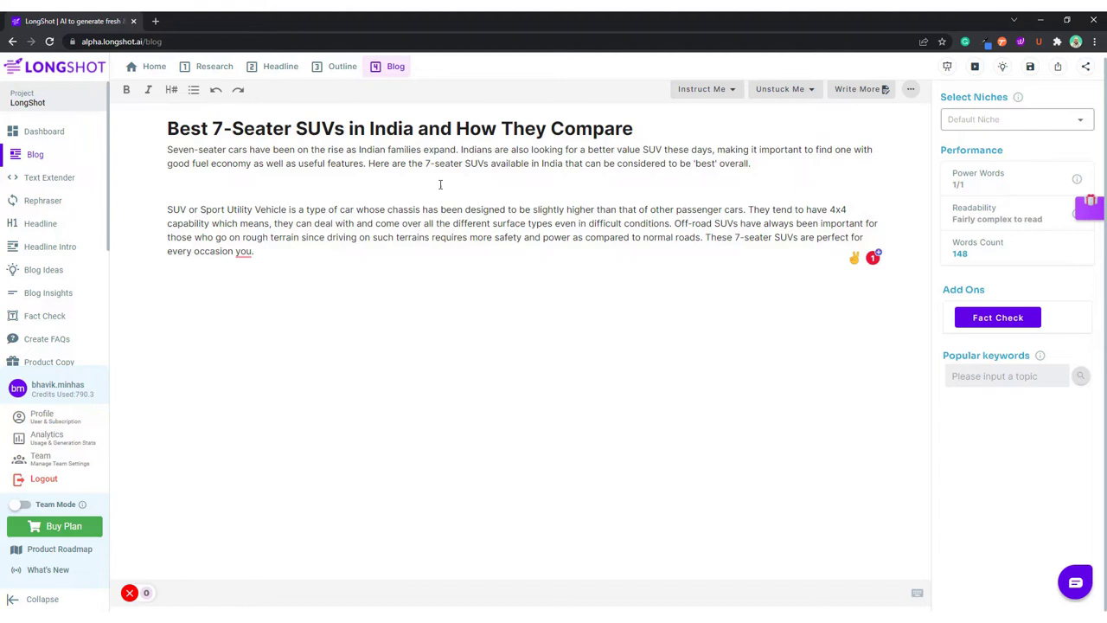
Move the 'Here are the 7-seater SUVs' sentence to the end of the intro
{"action": "left_click_drag", "start_coordinate": [370, 164], "coordinate": [752, 164]}
{"action": "key", "text": "ctrl+c"}
{"action": "key", "text": "BackSpace"}
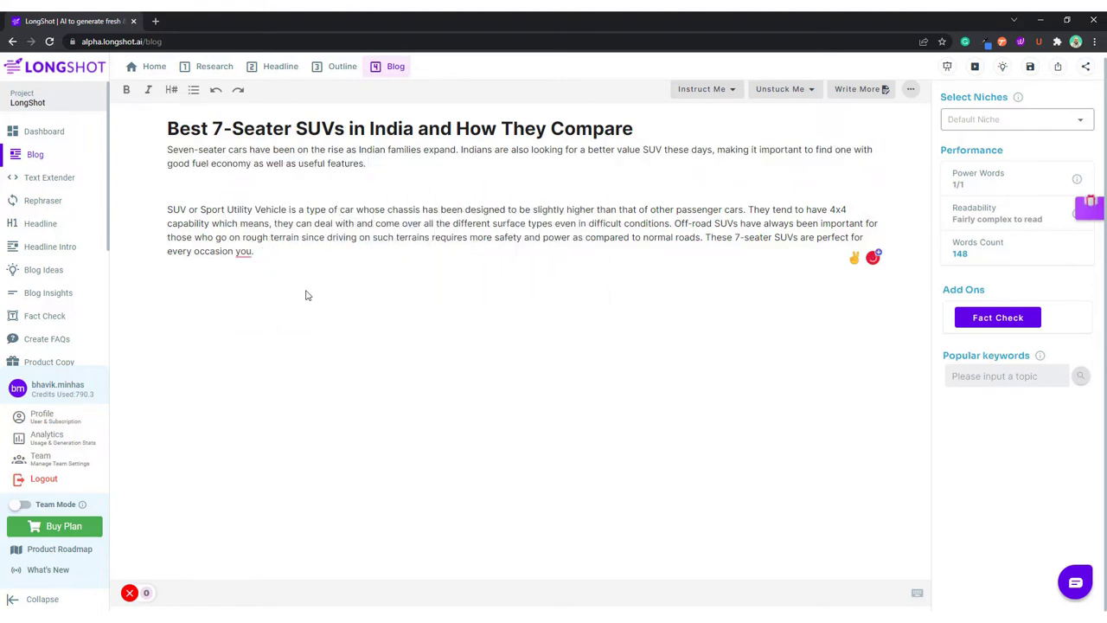
{"action": "key", "text": "Return"}
{"action": "key", "text": "Return"}
{"action": "key", "text": "ctrl+v"}
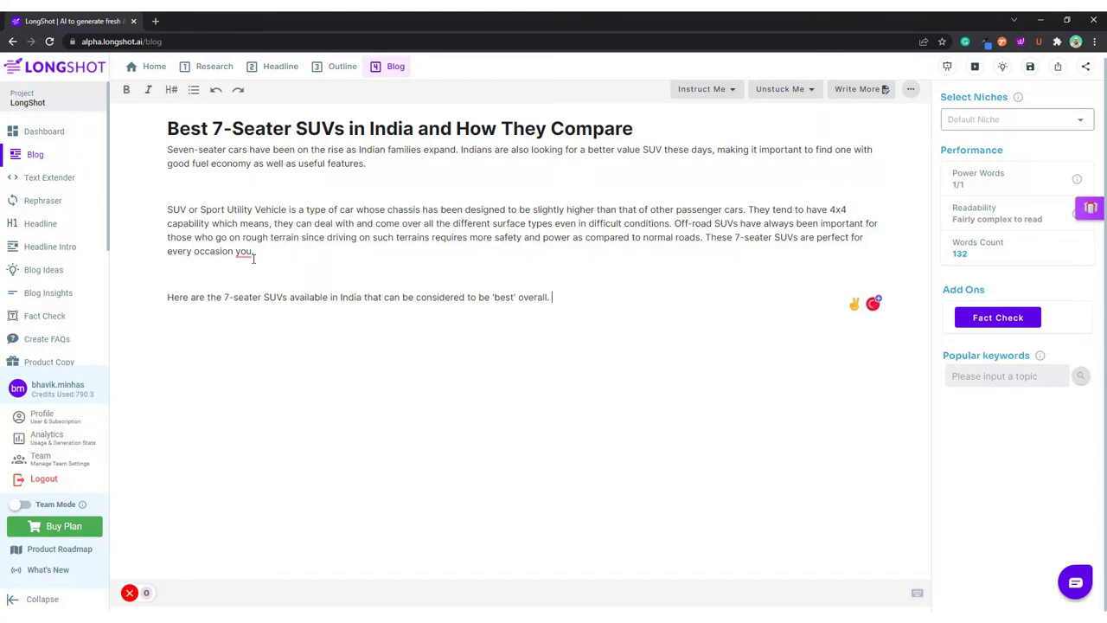
{"action": "left_click", "coordinate": [188, 184]}
{"action": "key", "text": "BackSpace"}
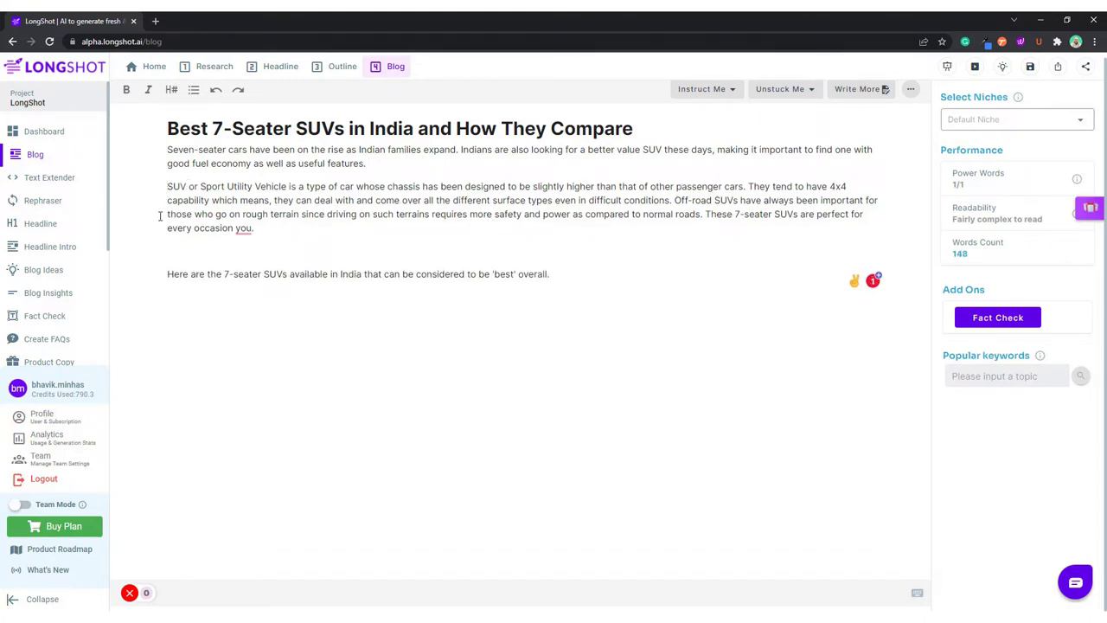
Correct 'A SUV' to 'An SUV'
{"action": "type", "text": "A"}
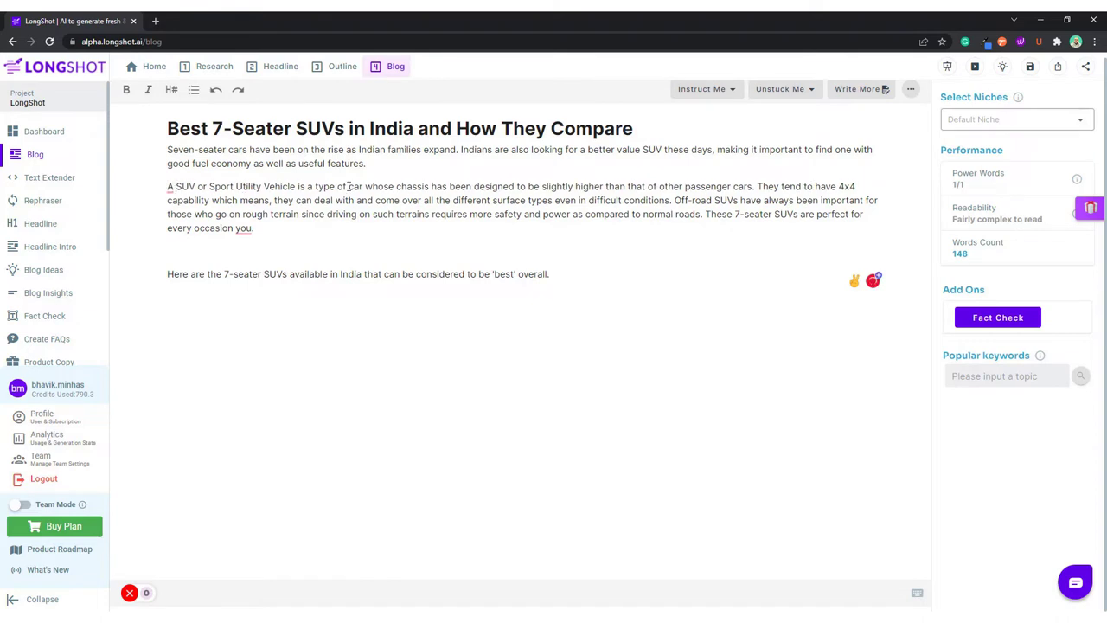
{"action": "mouse_move", "coordinate": [176, 191]}
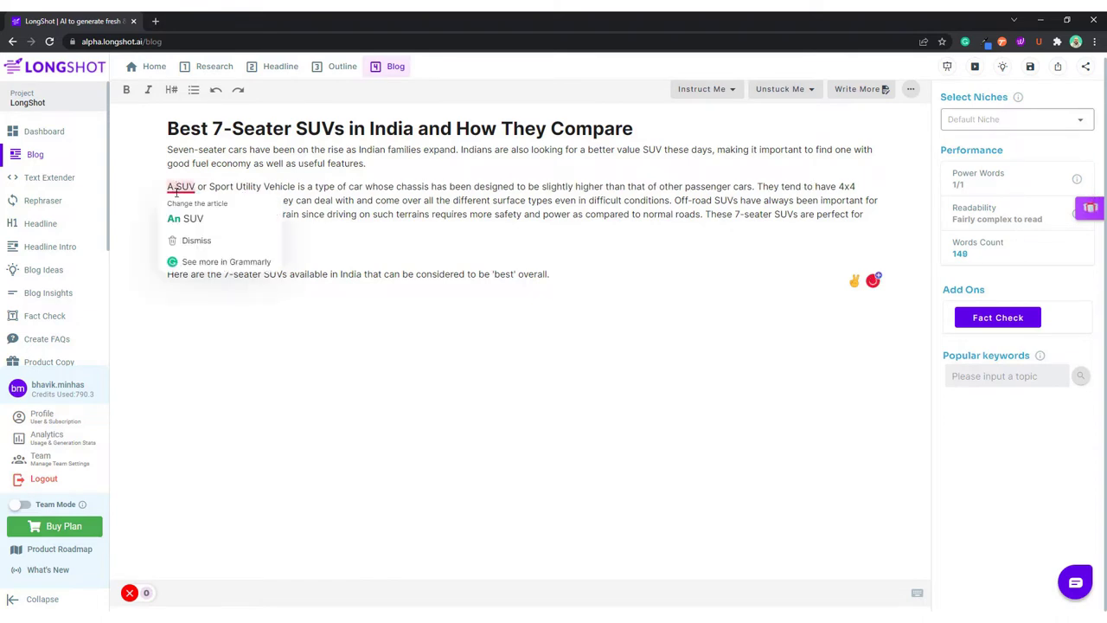
{"action": "left_click", "coordinate": [185, 218]}
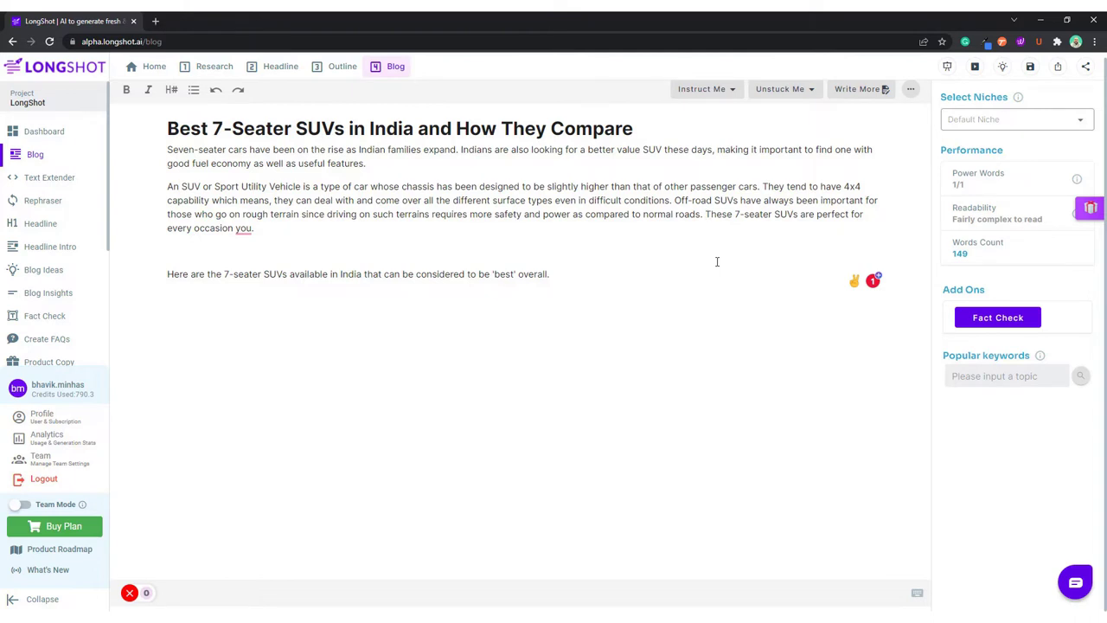
Split off 'These 7-seater SUVs', drop the stray 'you', and join the 'Here are' sentence with 'So,'
{"action": "key", "text": "Return"}
{"action": "mouse_move", "coordinate": [403, 244]}
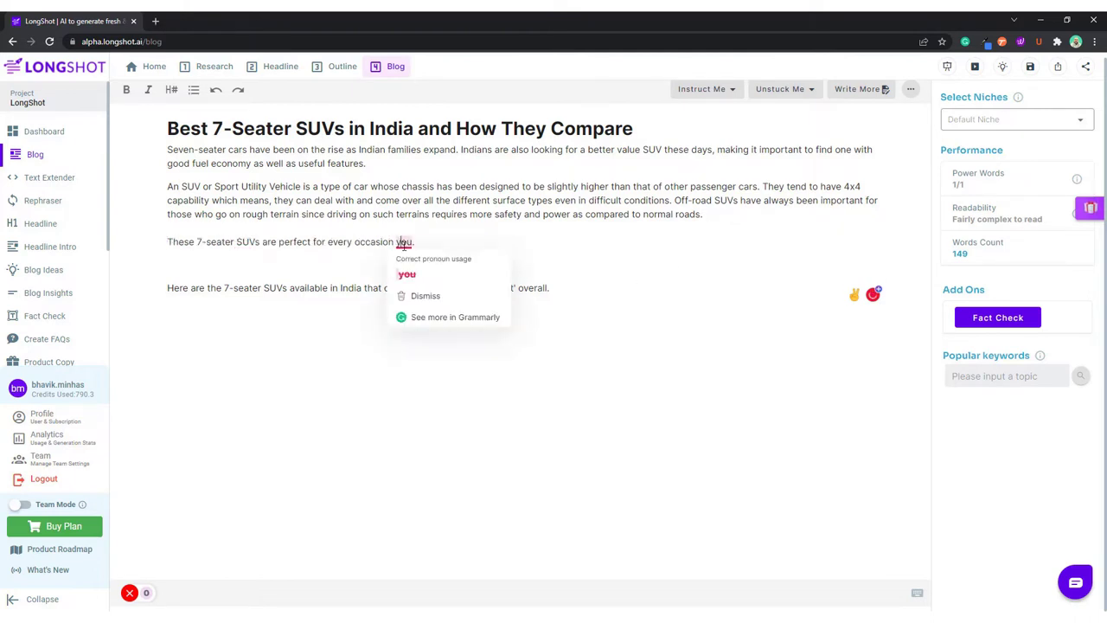
{"action": "left_click", "coordinate": [407, 274]}
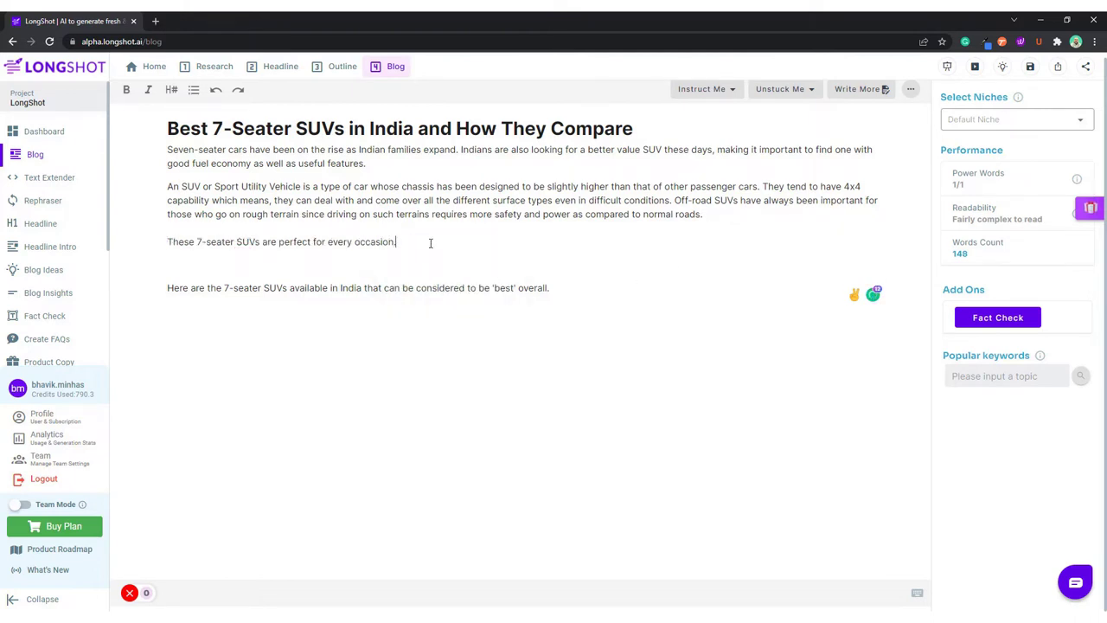
{"action": "key", "text": "Delete"}
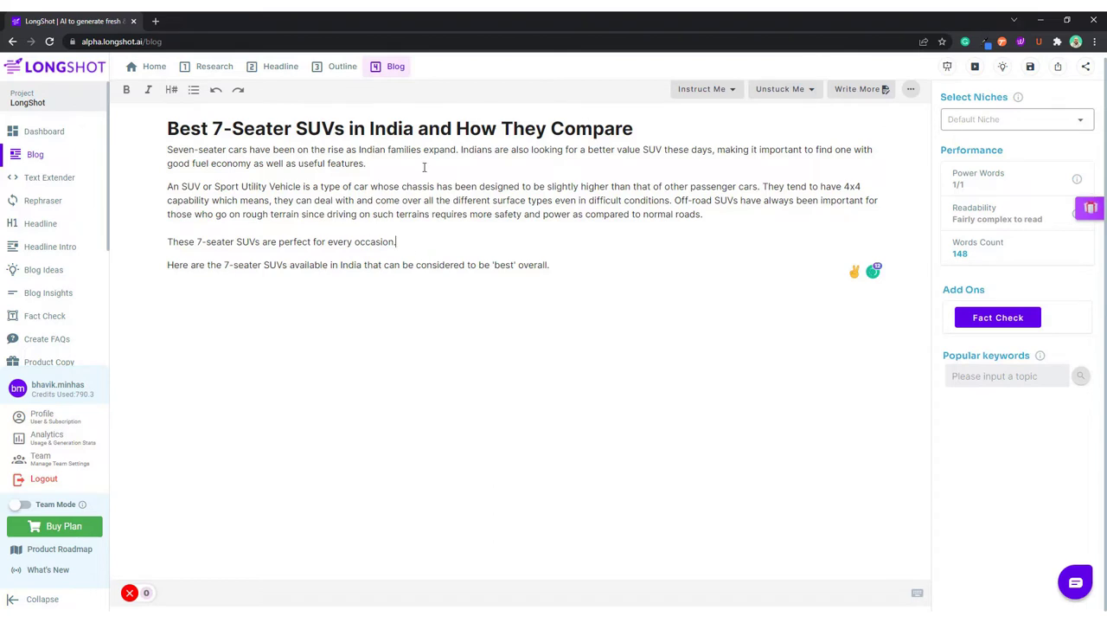
{"action": "type", "text": "So,"}
{"action": "key", "text": "Delete"}
{"action": "key", "text": "Delete"}
{"action": "type", "text": "h"}
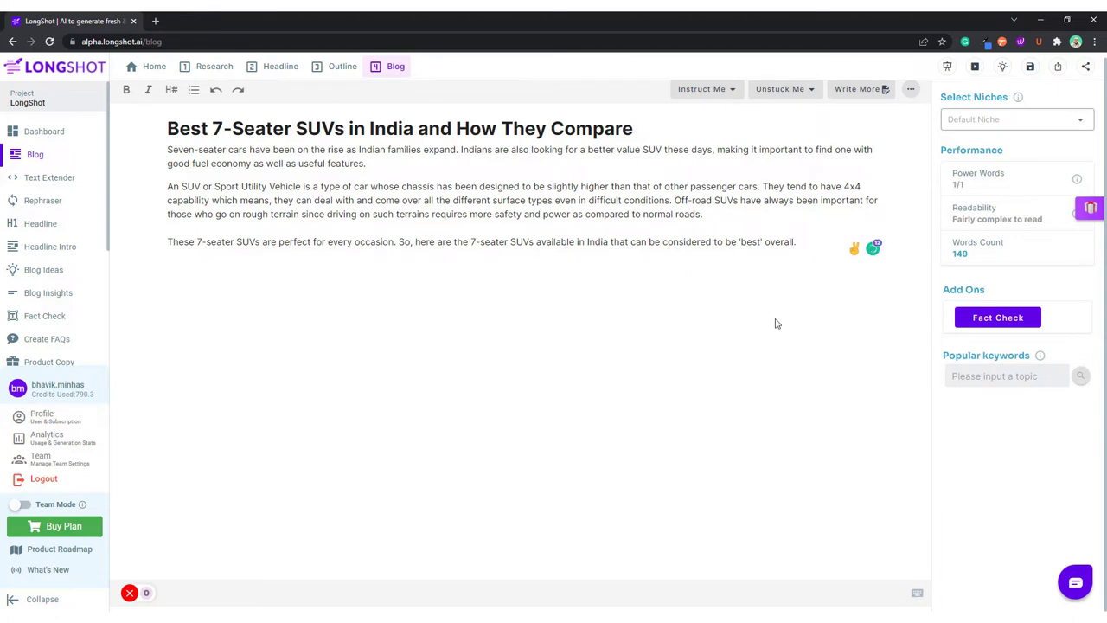
Add a 'Best 7-Seater SUVs in India' line by copying the title and removing 'and How They Compare'
{"action": "key", "text": "Return"}
{"action": "triple_click", "coordinate": [389, 129]}
{"action": "key", "text": "ctrl+c"}
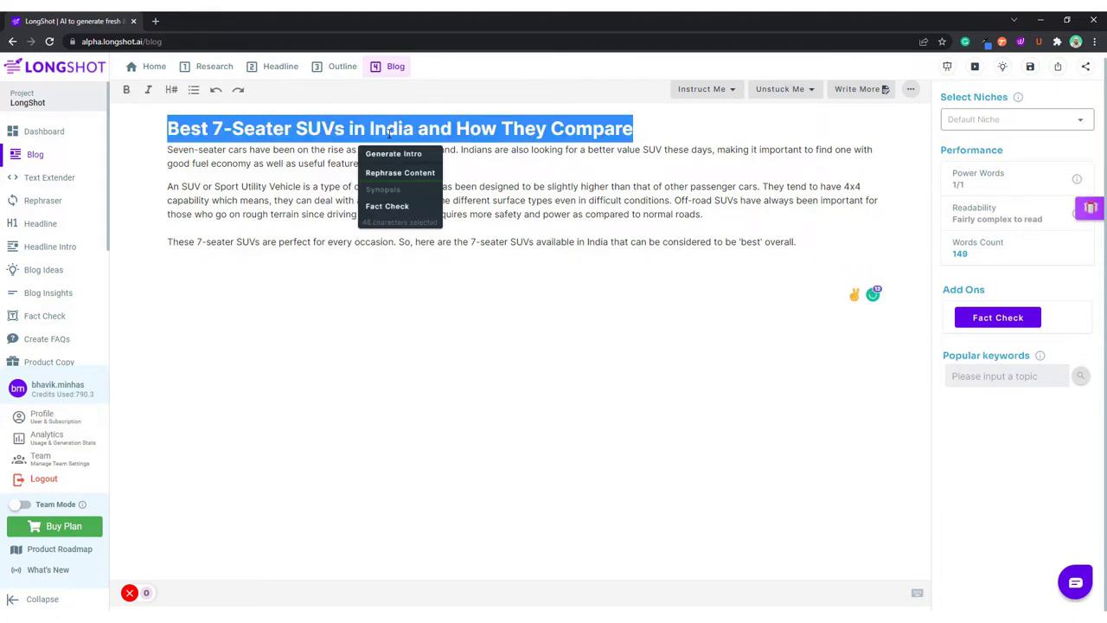
{"action": "left_click", "coordinate": [218, 288]}
{"action": "key", "text": "ctrl+v"}
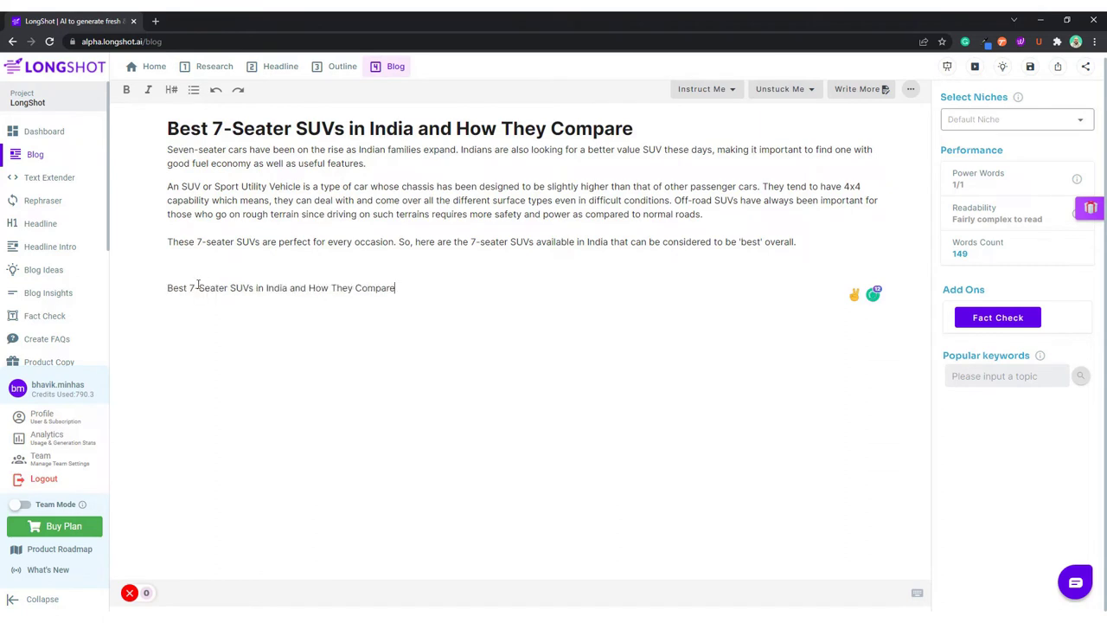
{"action": "triple_click", "coordinate": [229, 288]}
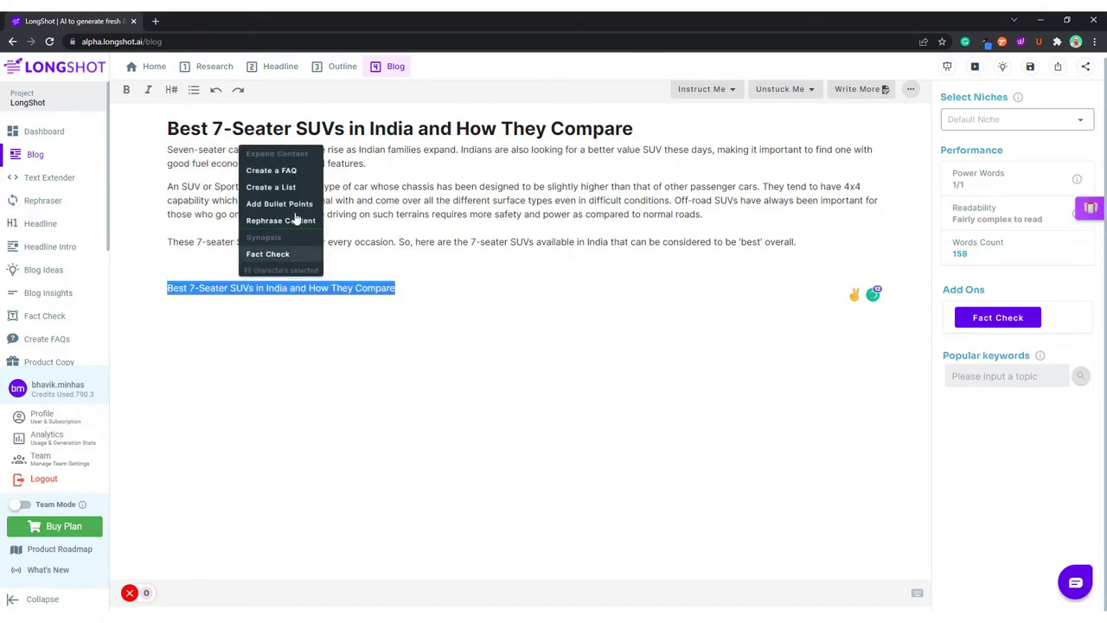
{"action": "left_click_drag", "start_coordinate": [407, 285], "coordinate": [290, 295]}
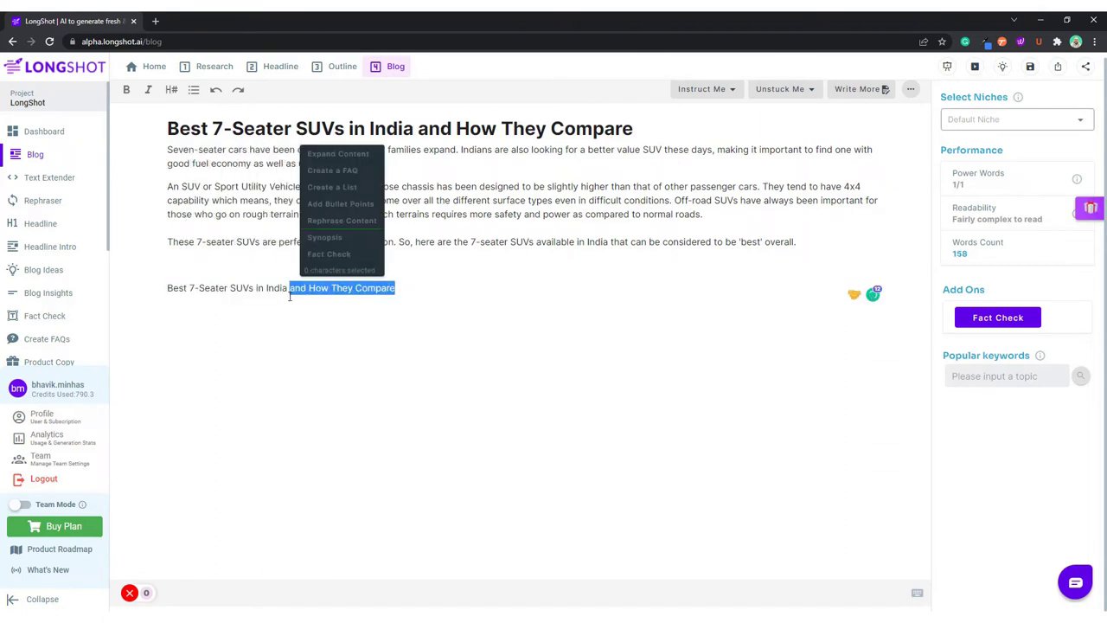
{"action": "key", "text": "BackSpace"}
Generate SUV lists from that line until a new one starts with Toyota Innova Crysta
{"action": "triple_click", "coordinate": [243, 289]}
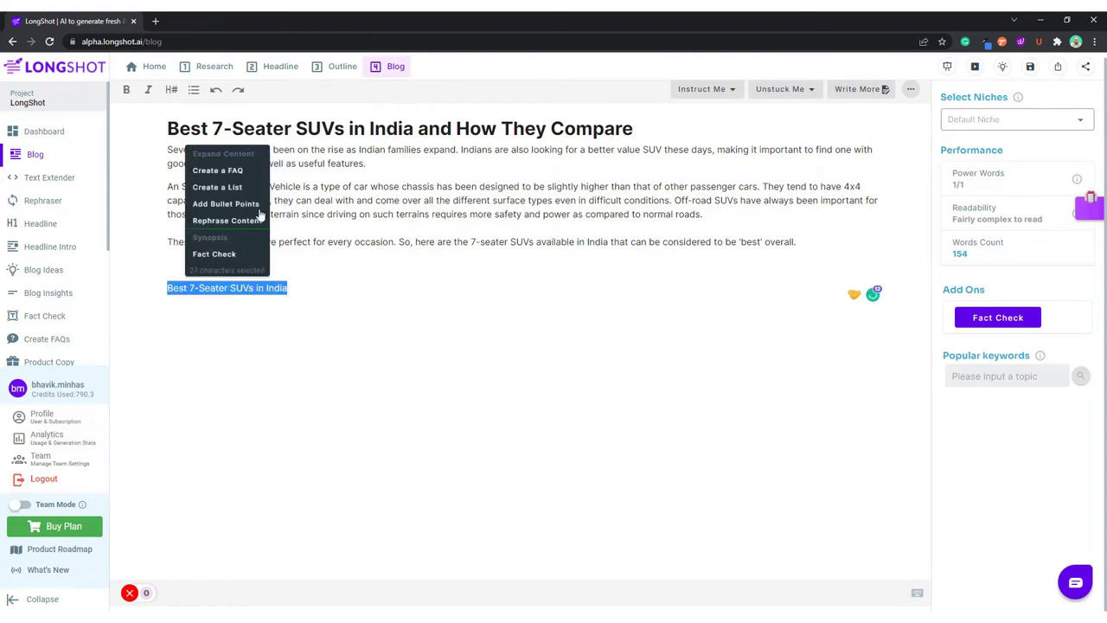
{"action": "left_click", "coordinate": [239, 188]}
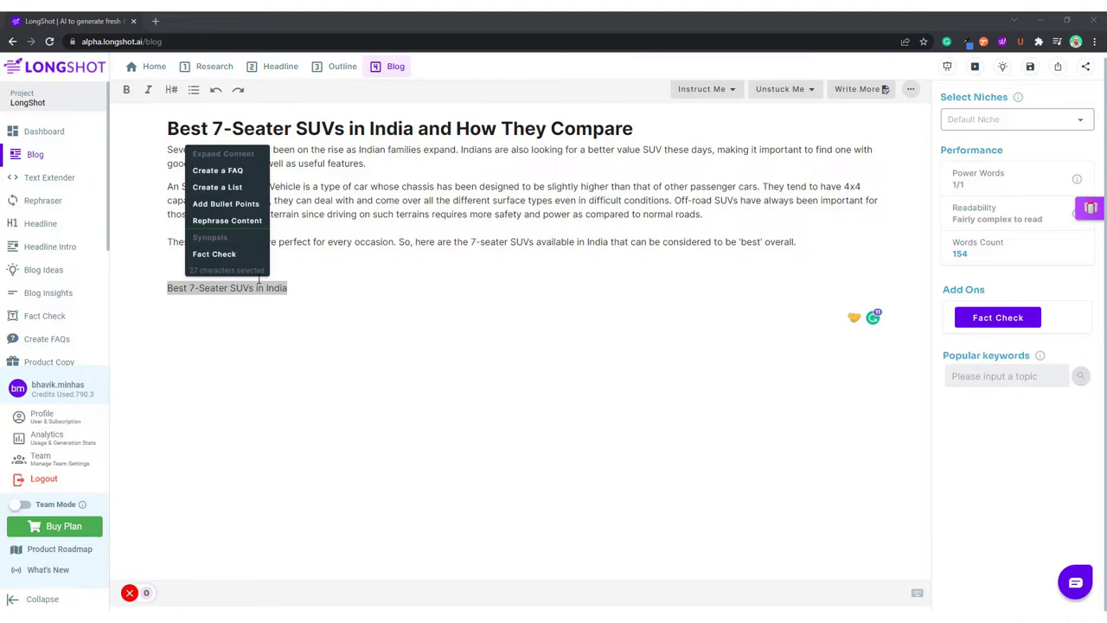
{"action": "left_click", "coordinate": [229, 187]}
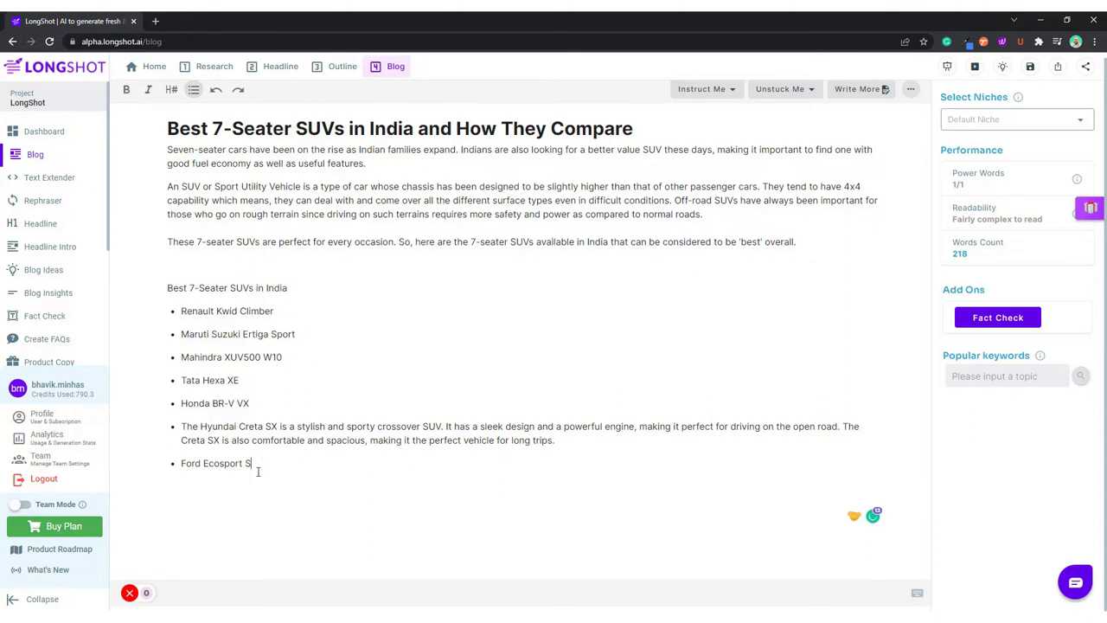
{"action": "left_click", "coordinate": [882, 89]}
{"action": "triple_click", "coordinate": [232, 285]}
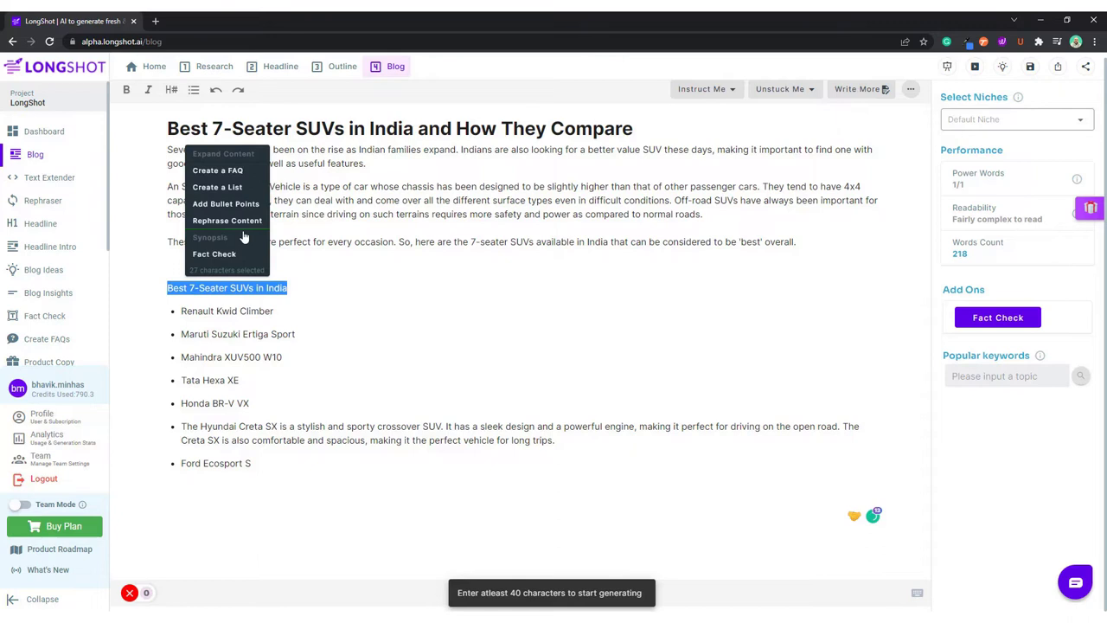
{"action": "left_click", "coordinate": [227, 185]}
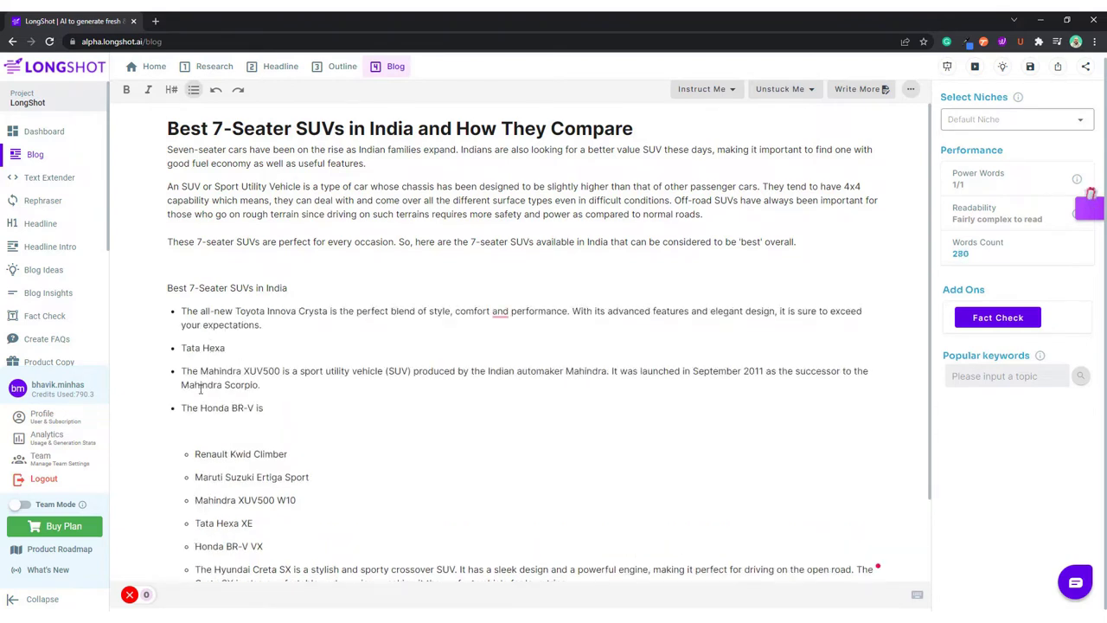
Delete the duplicate Honda BR-V VX and Tata Hexa bullets from the SUV list
{"action": "scroll", "coordinate": [183, 420], "scroll_direction": "down", "scroll_amount": 1}
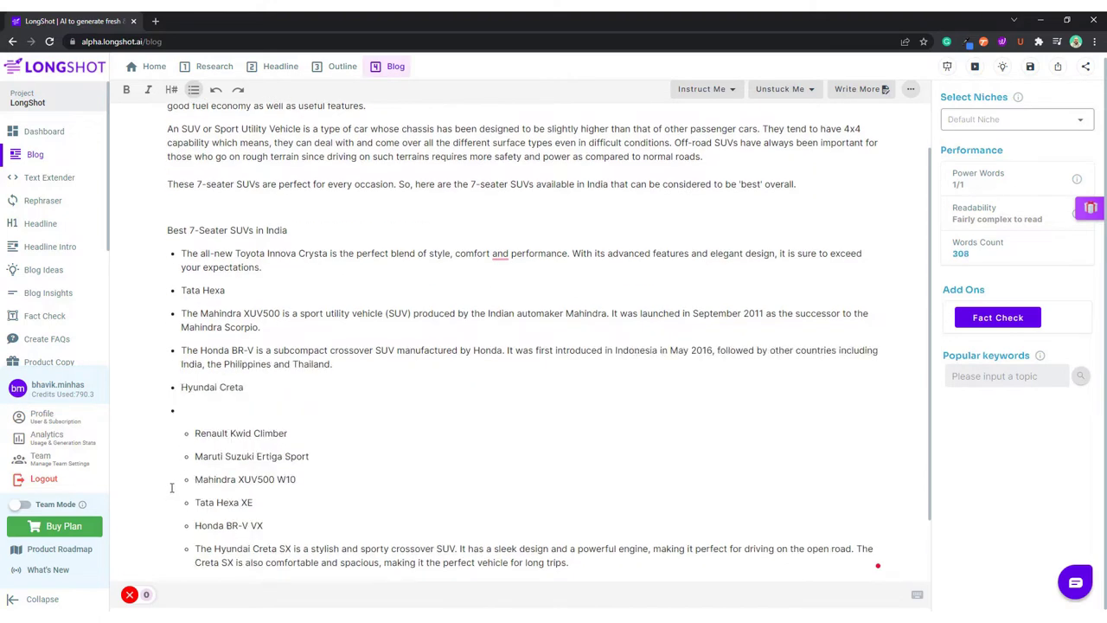
{"action": "scroll", "coordinate": [172, 486], "scroll_direction": "down", "scroll_amount": 2}
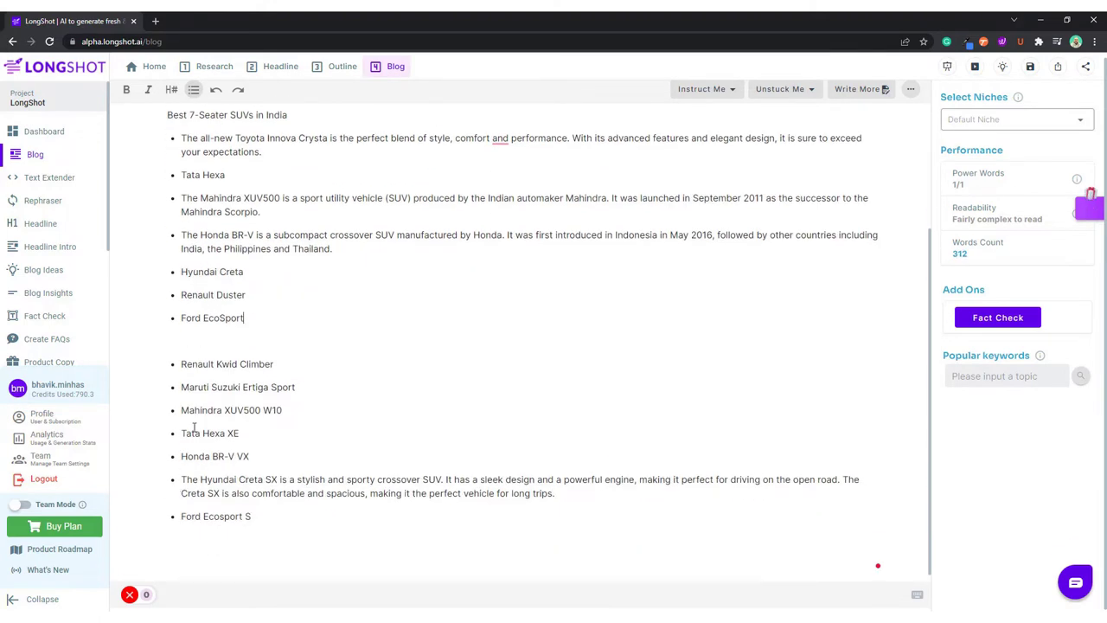
{"action": "scroll", "coordinate": [194, 428], "scroll_direction": "up", "scroll_amount": 1}
{"action": "scroll", "coordinate": [261, 395], "scroll_direction": "down", "scroll_amount": 1}
{"action": "left_click_drag", "start_coordinate": [112, 456], "coordinate": [251, 456]}
{"action": "key", "text": "BackSpace"}
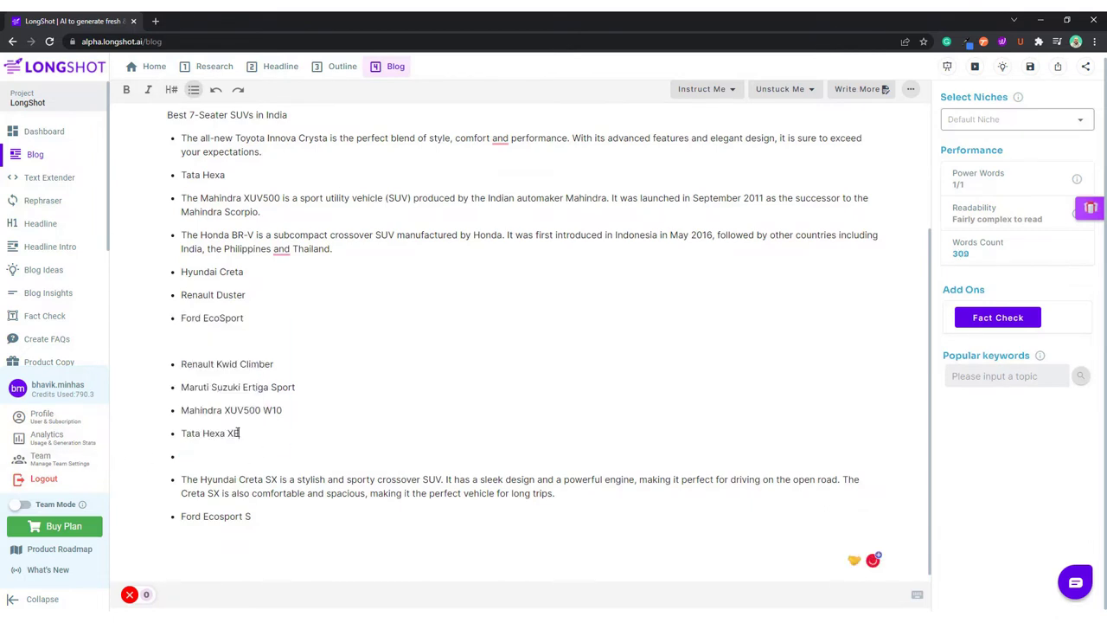
{"action": "triple_click", "coordinate": [216, 175]}
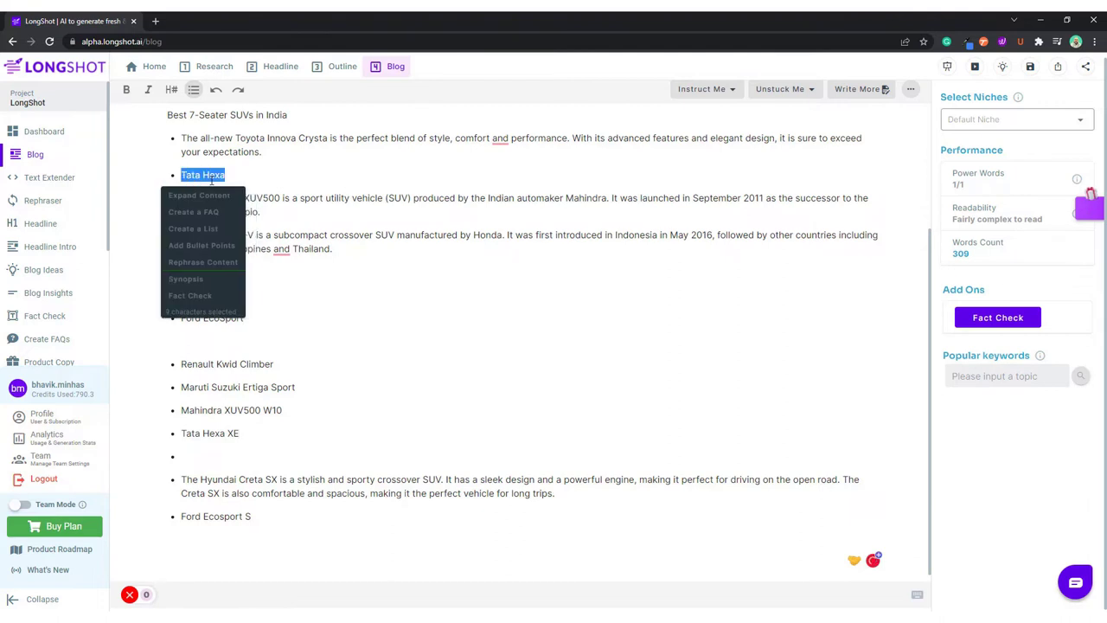
{"action": "key", "text": "BackSpace"}
{"action": "key", "text": "Delete"}
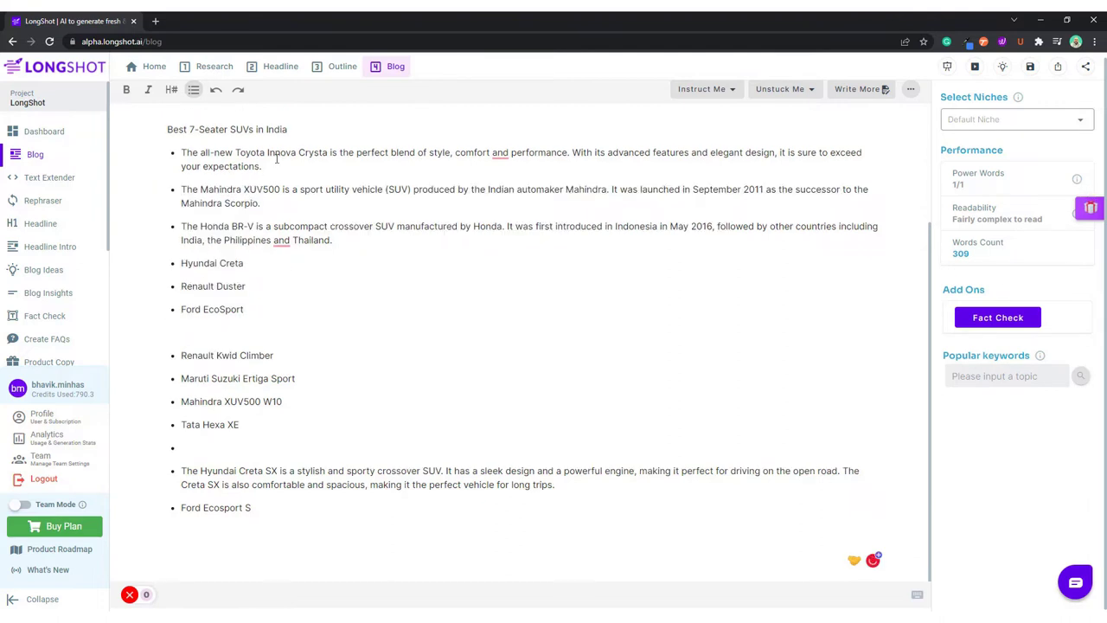
Remove 'The all-new' from the first bullet, clear blank lines and empty bullets, and copy 'Mahindra XUV500'
{"action": "double_click", "coordinate": [232, 151]}
{"action": "left_click", "coordinate": [181, 153], "text": "shift"}
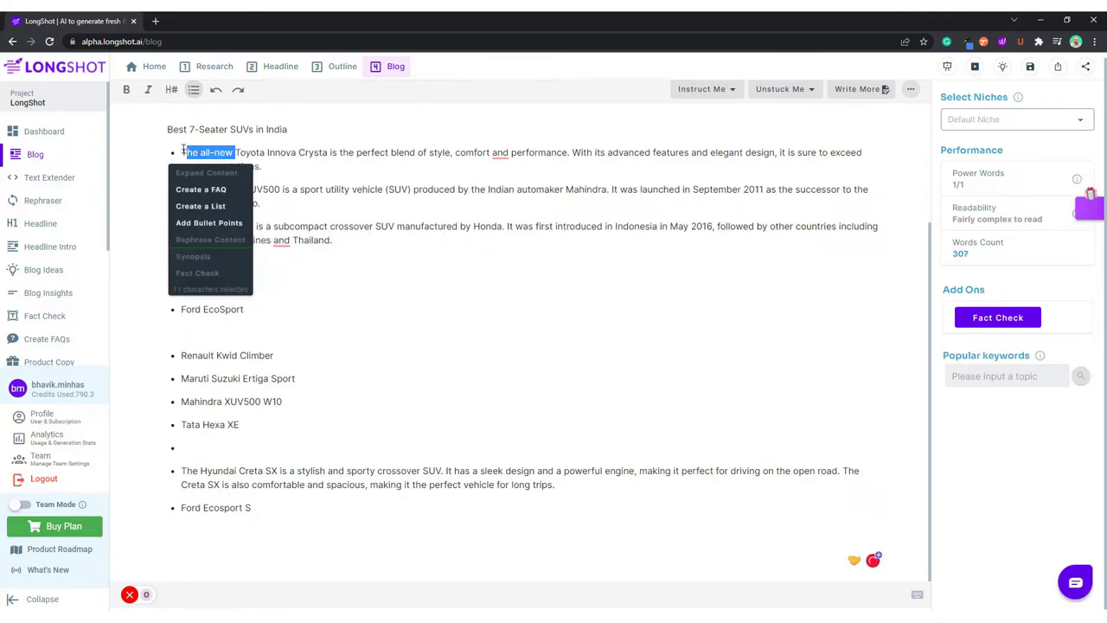
{"action": "key", "text": "BackSpace"}
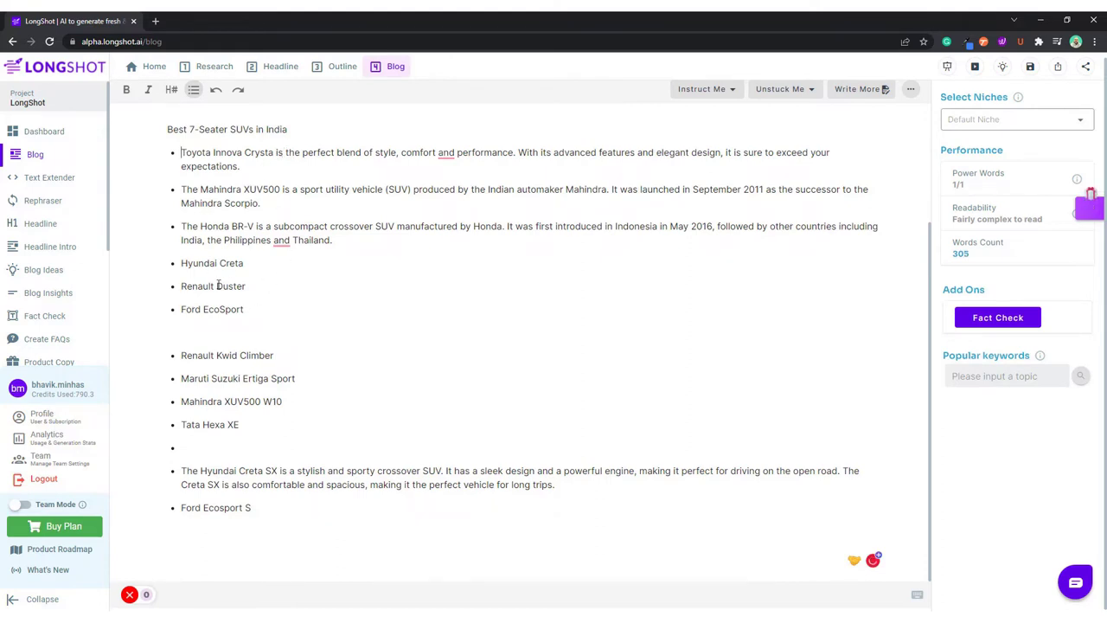
{"action": "left_click", "coordinate": [217, 332]}
{"action": "key", "text": "BackSpace"}
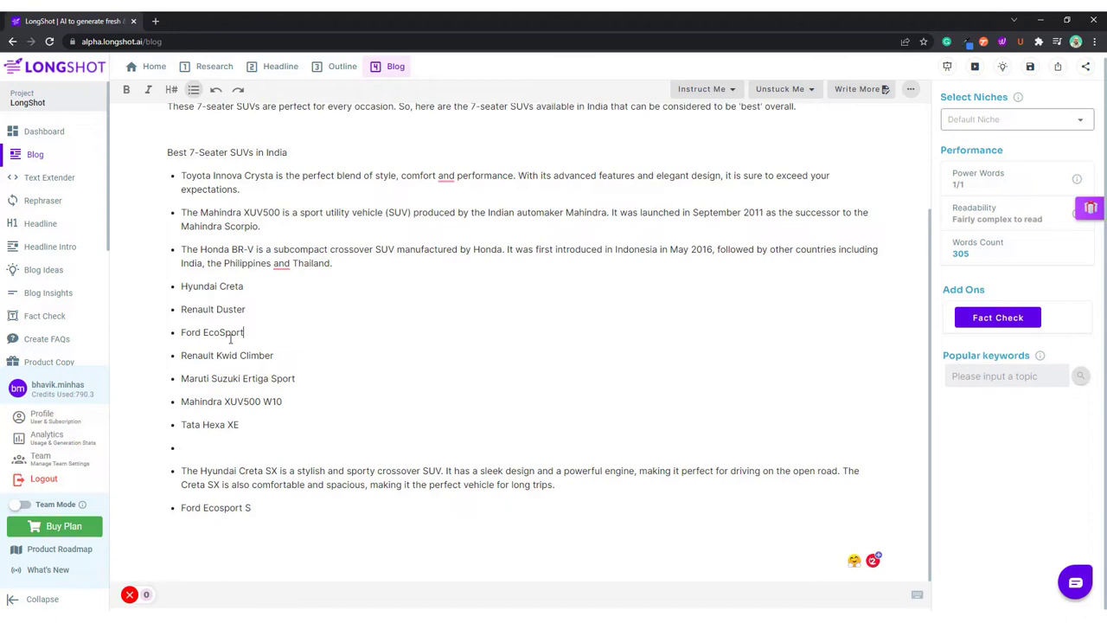
{"action": "left_click", "coordinate": [207, 447]}
{"action": "key", "text": "BackSpace"}
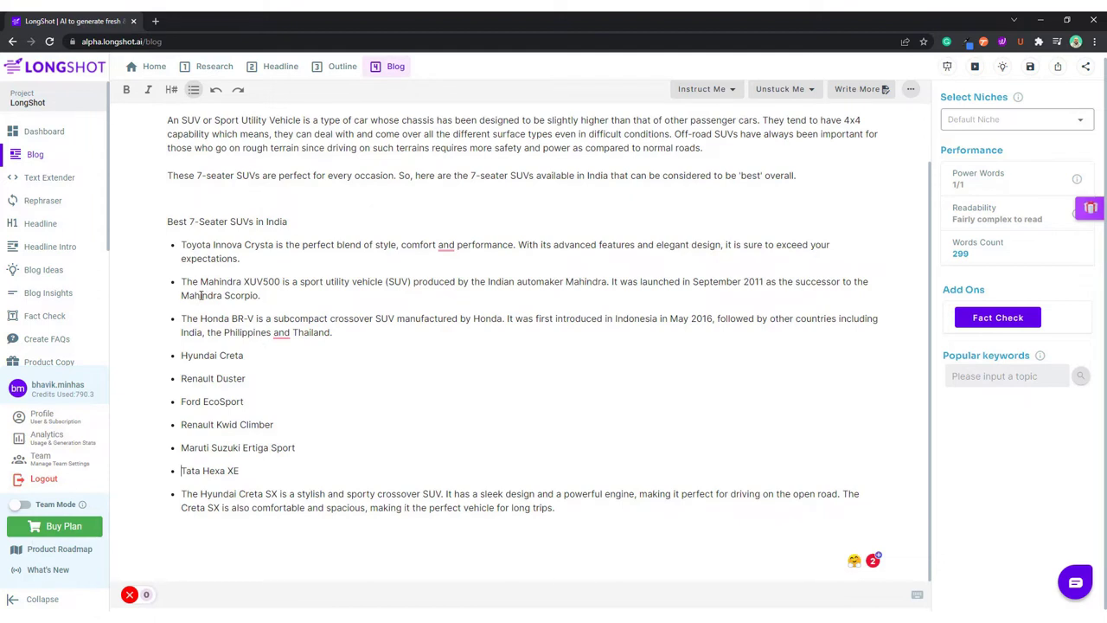
{"action": "left_click_drag", "start_coordinate": [200, 281], "coordinate": [275, 286]}
{"action": "key", "text": "ctrl+c"}
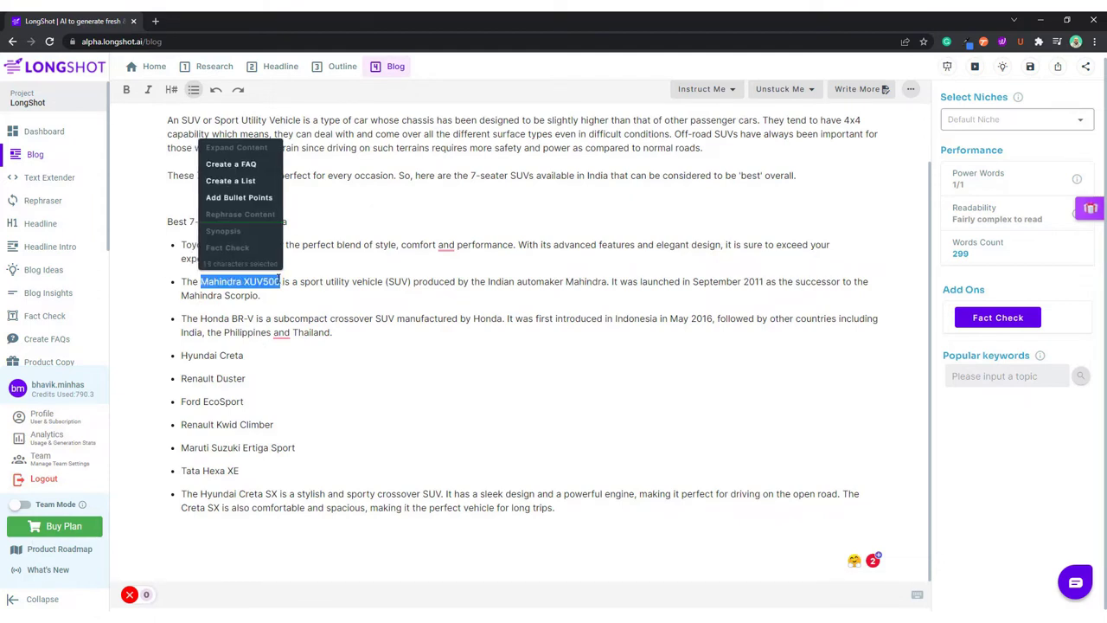
{"action": "left_click", "coordinate": [460, 526]}
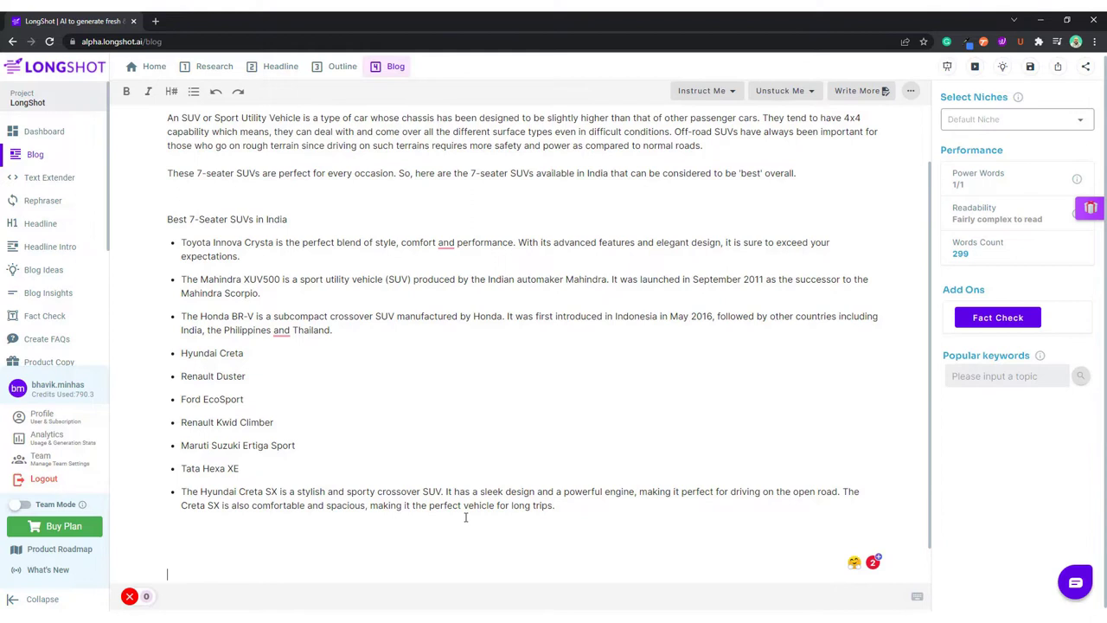
Paste 'Mahindra XUV500' on the empty line below the SUV list
{"action": "key", "text": "ctrl+v"}
{"action": "scroll", "coordinate": [233, 449], "scroll_direction": "down", "scroll_amount": 1}
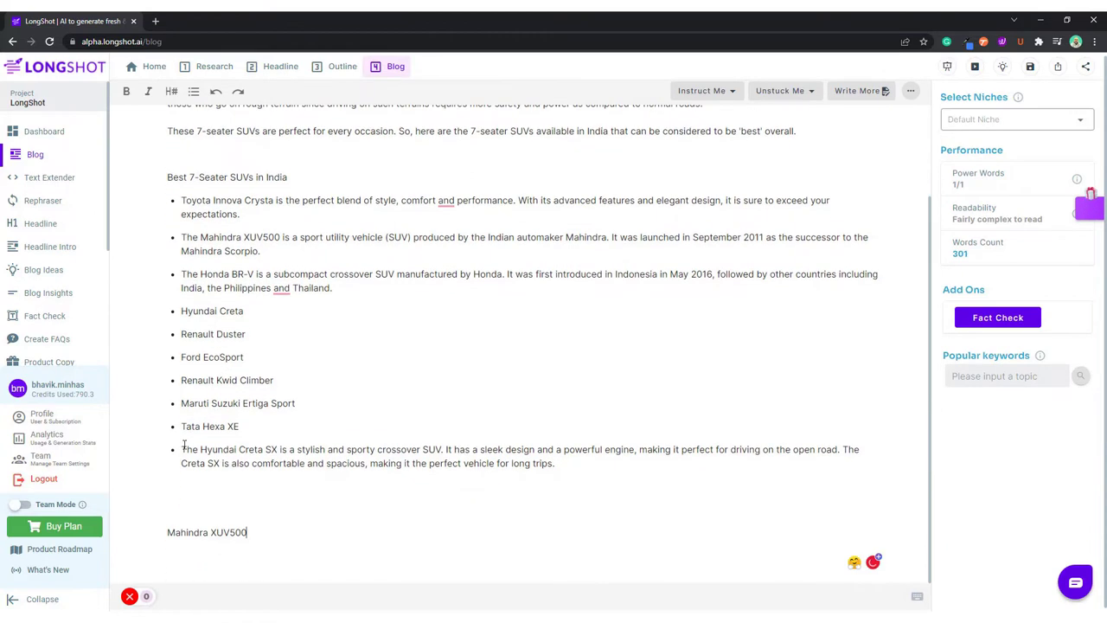
{"action": "triple_click", "coordinate": [222, 534]}
{"action": "key", "text": "ctrl+c"}
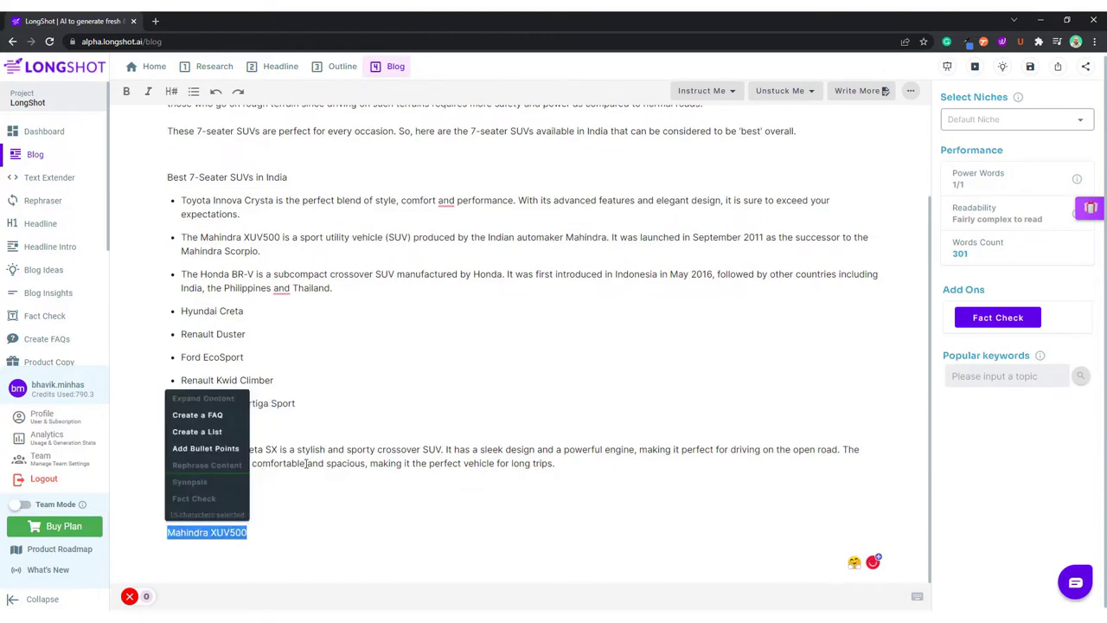
{"action": "left_click", "coordinate": [327, 494]}
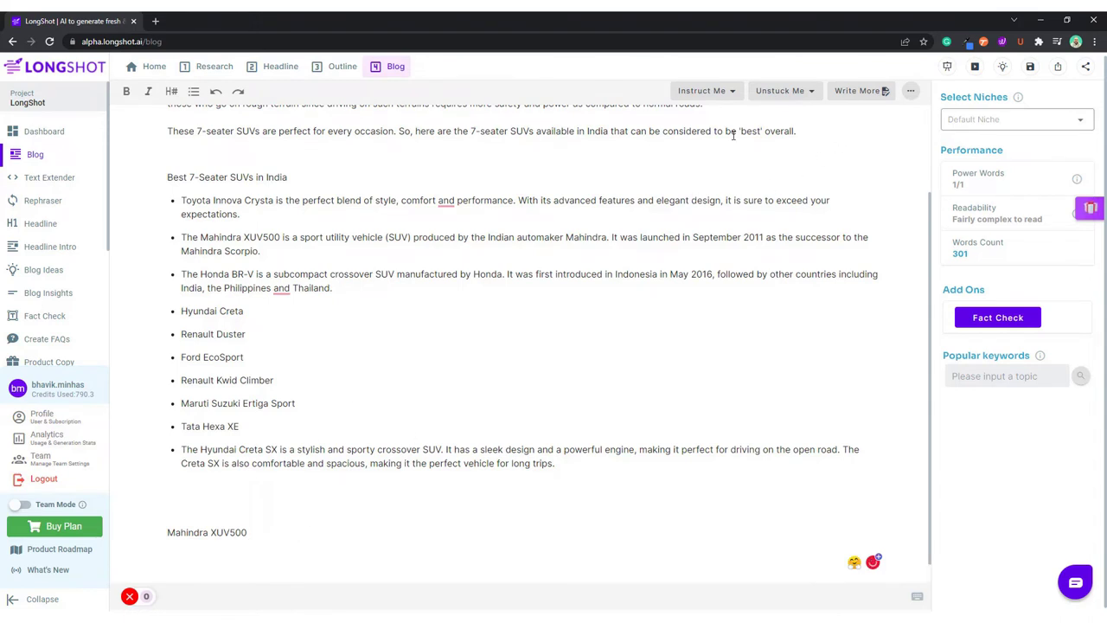
Generate an intro with Instruct Me using 'Write an intro about the Mahindra XUV500'
{"action": "left_click", "coordinate": [725, 93]}
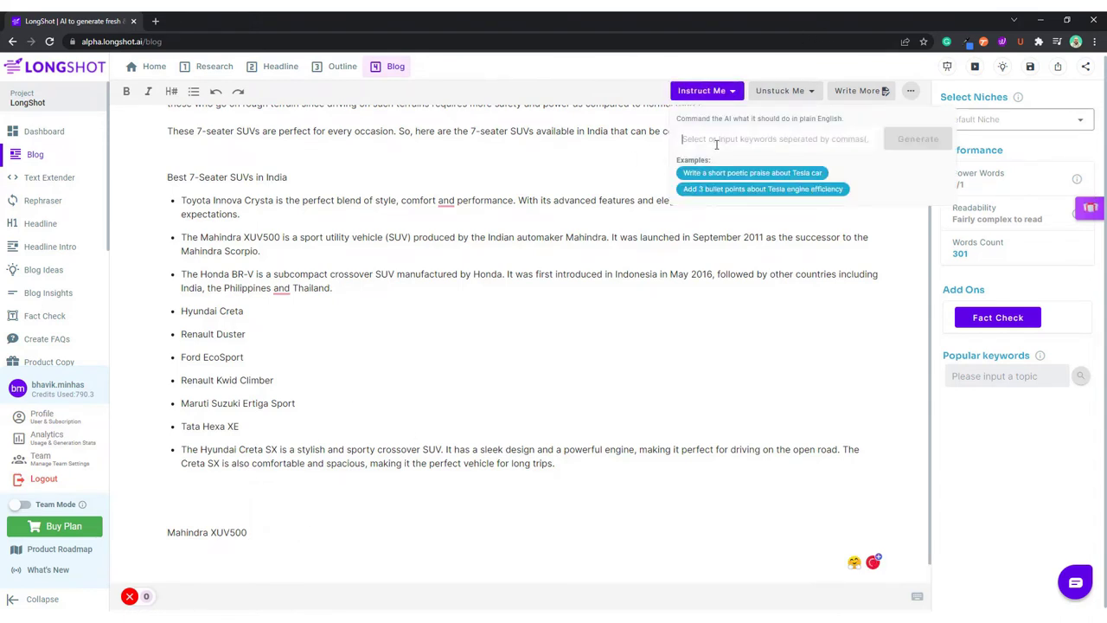
{"action": "key", "text": "ctrl+v"}
{"action": "type", "text": "Write an "}
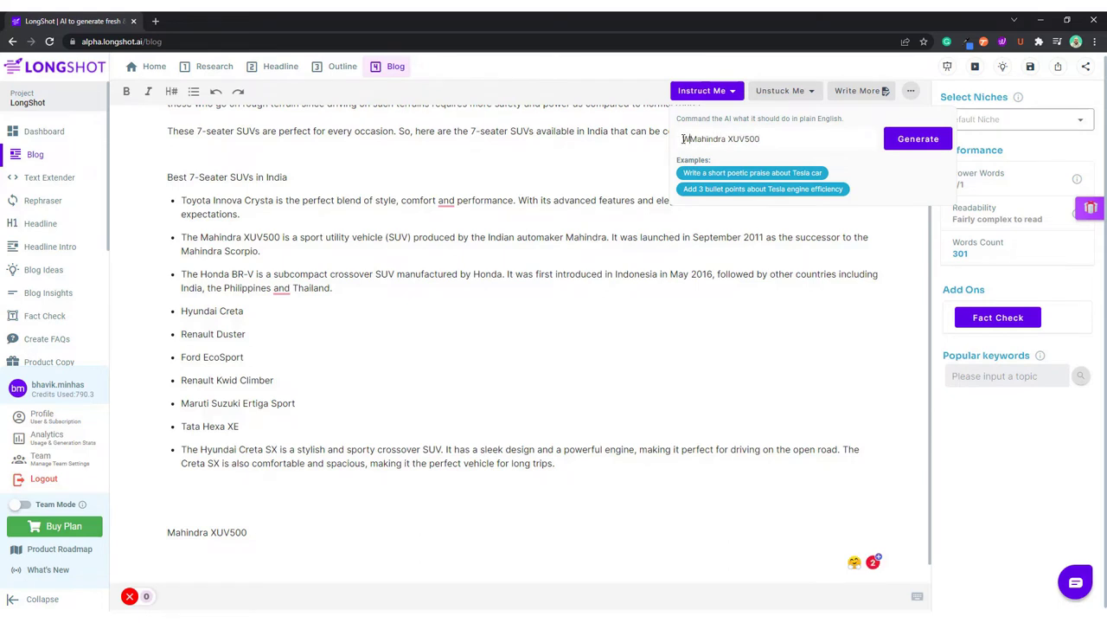
{"action": "type", "text": "intro about the"}
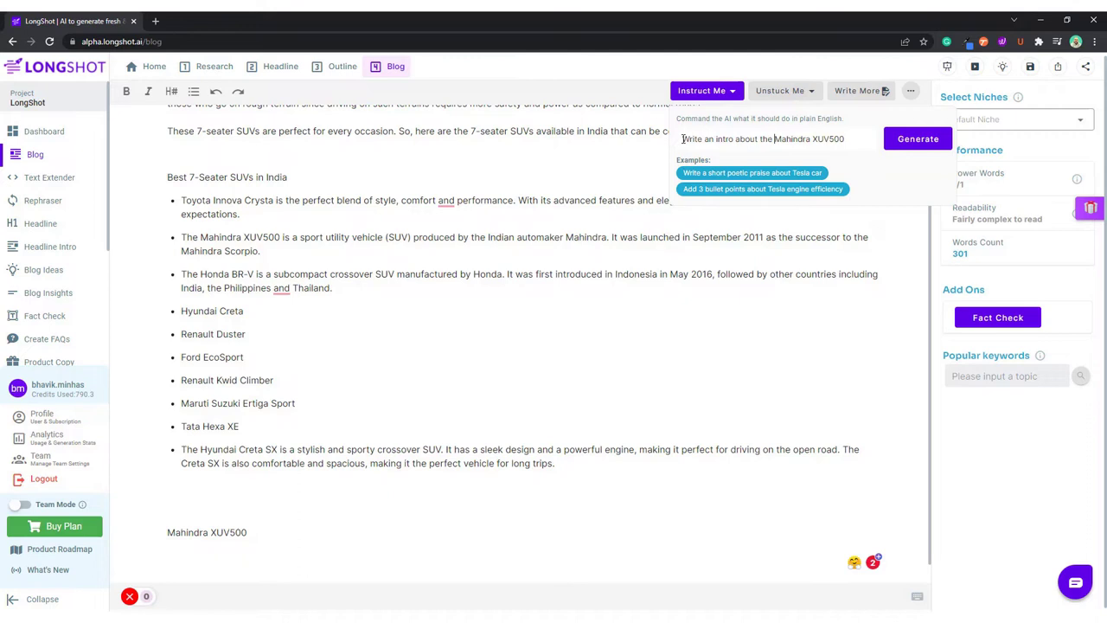
{"action": "left_click", "coordinate": [908, 138]}
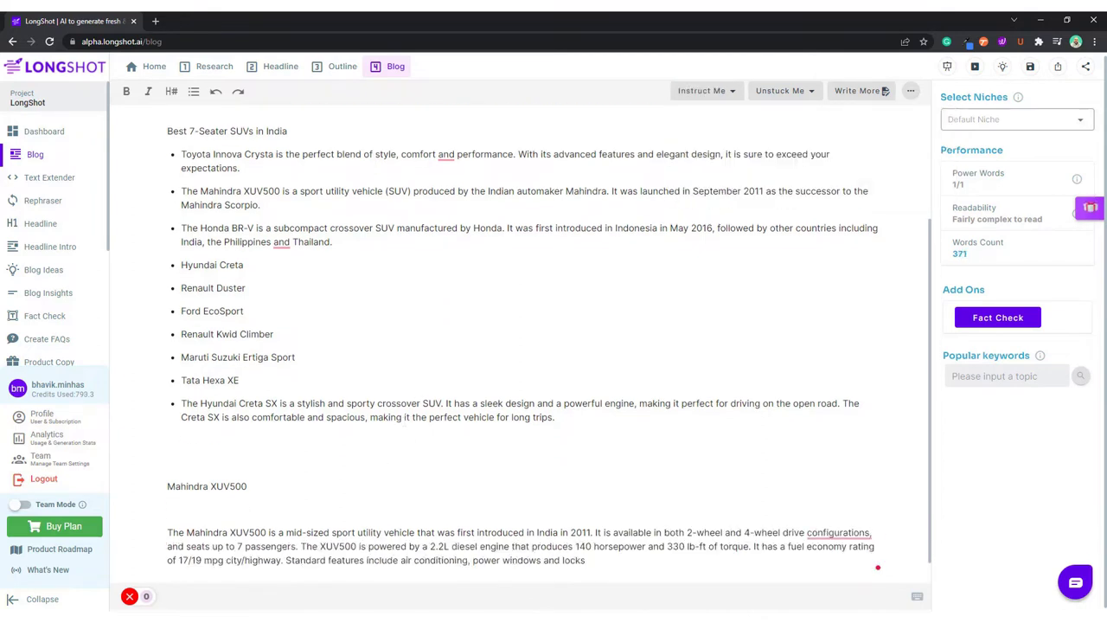
Extend the XUV500 paragraph with Write More so it covers the panoramic sunroof
{"action": "left_click", "coordinate": [857, 90]}
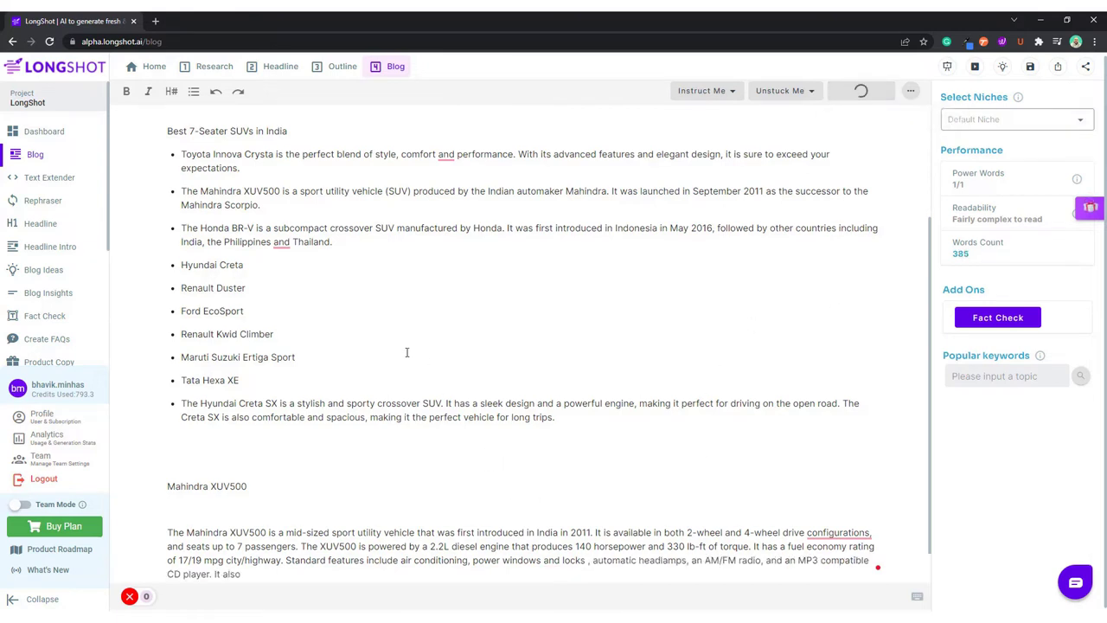
{"action": "scroll", "coordinate": [380, 424], "scroll_direction": "down", "scroll_amount": 1}
{"action": "scroll", "coordinate": [403, 455], "scroll_direction": "up", "scroll_amount": 3}
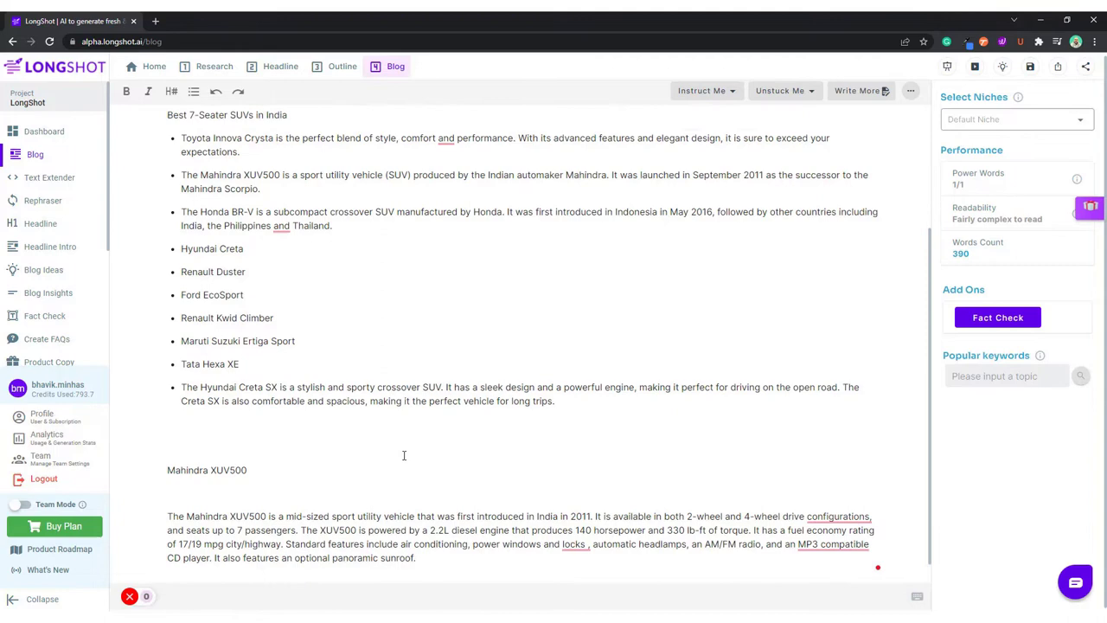
Delete the Mahindra XUV500 bullet from the SUV list
{"action": "triple_click", "coordinate": [242, 265]}
{"action": "key", "text": "BackSpace"}
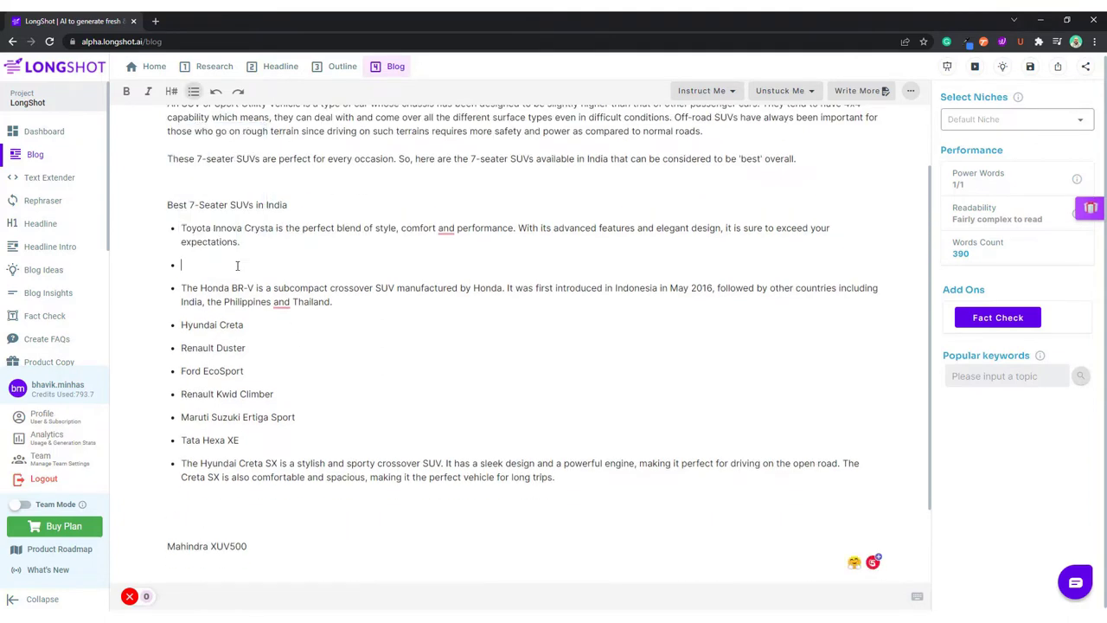
{"action": "key", "text": "Delete"}
Copy the 'Mahindra XUV500' line and paste it below the paragraph
{"action": "scroll", "coordinate": [247, 328], "scroll_direction": "down", "scroll_amount": 1}
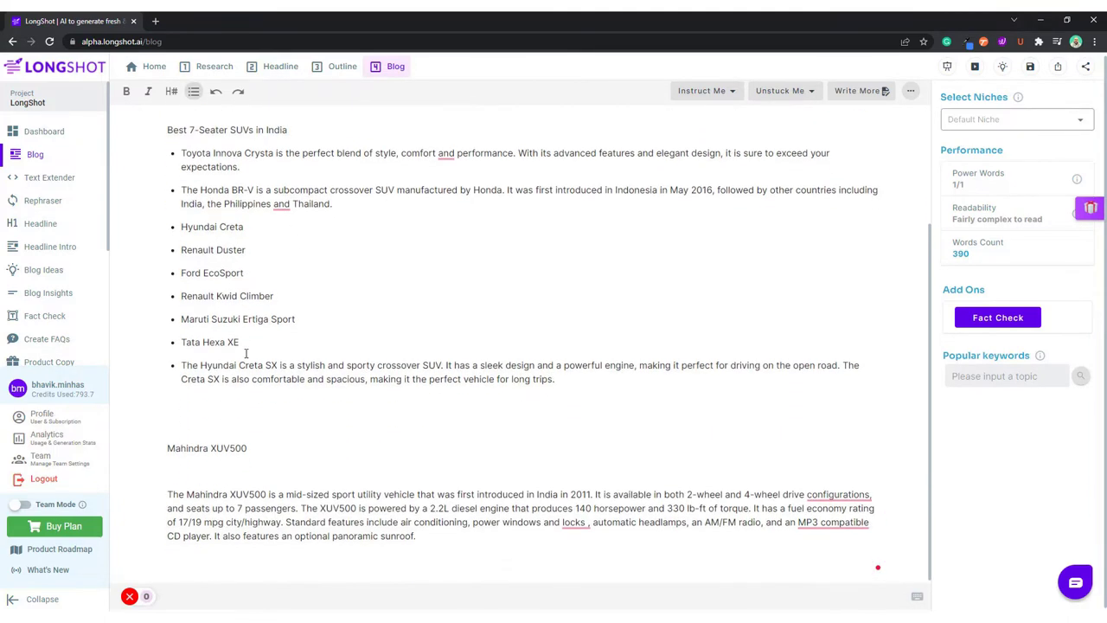
{"action": "left_click", "coordinate": [199, 468]}
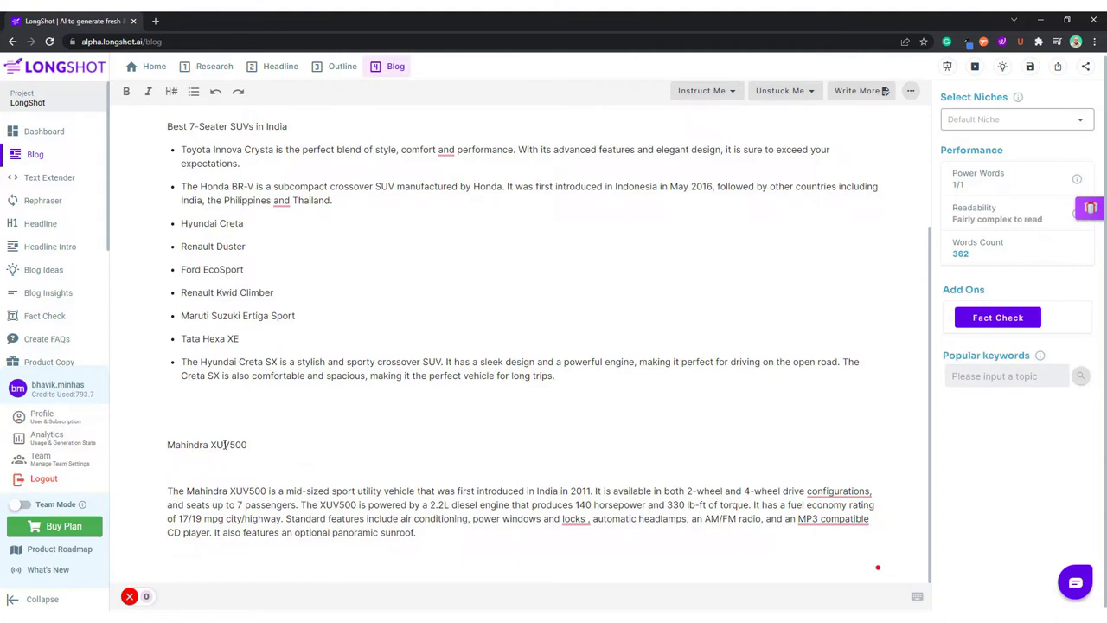
{"action": "triple_click", "coordinate": [224, 444]}
{"action": "key", "text": "ctrl+c"}
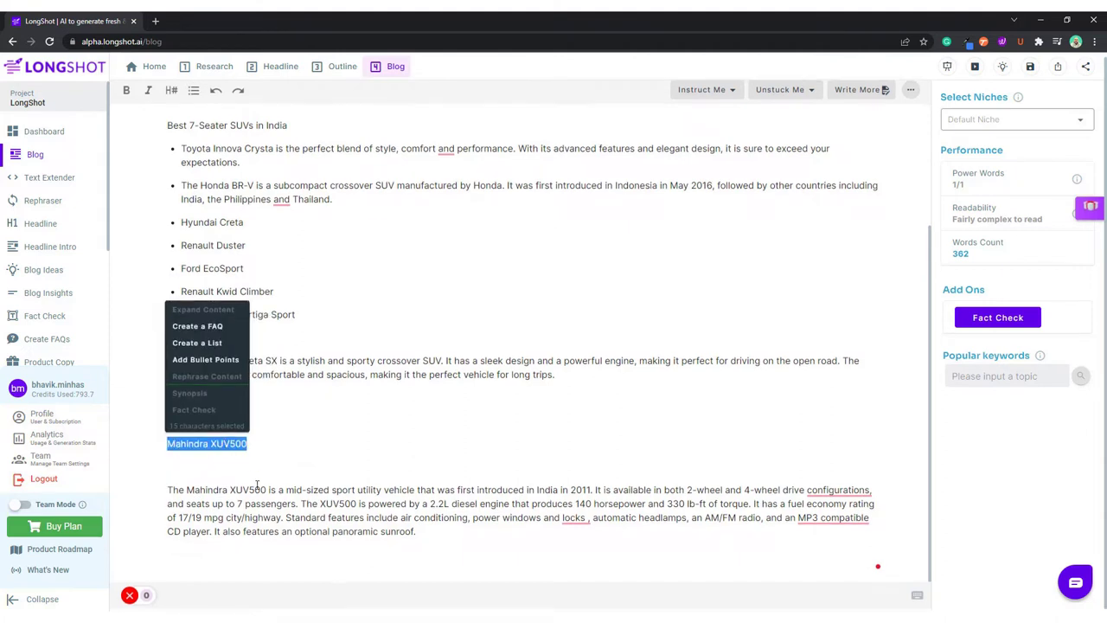
{"action": "left_click", "coordinate": [443, 536]}
{"action": "key", "text": "ctrl+v"}
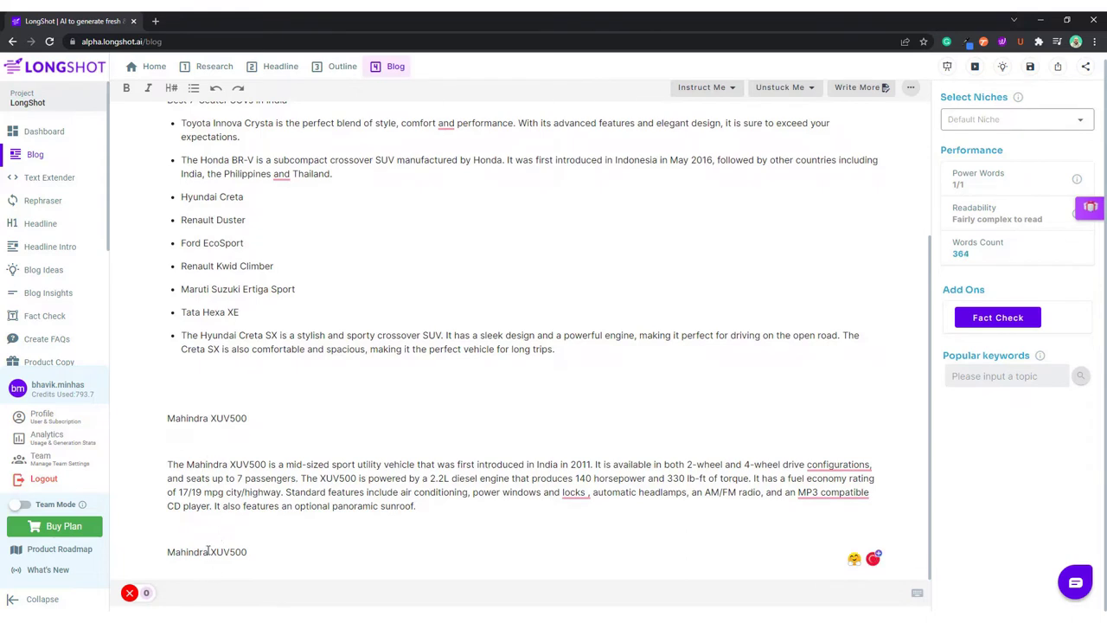
Generate FAQ questions on the XUV500's features, dimensions, fuel economy, price and warranty from the bottom line
{"action": "triple_click", "coordinate": [207, 551]}
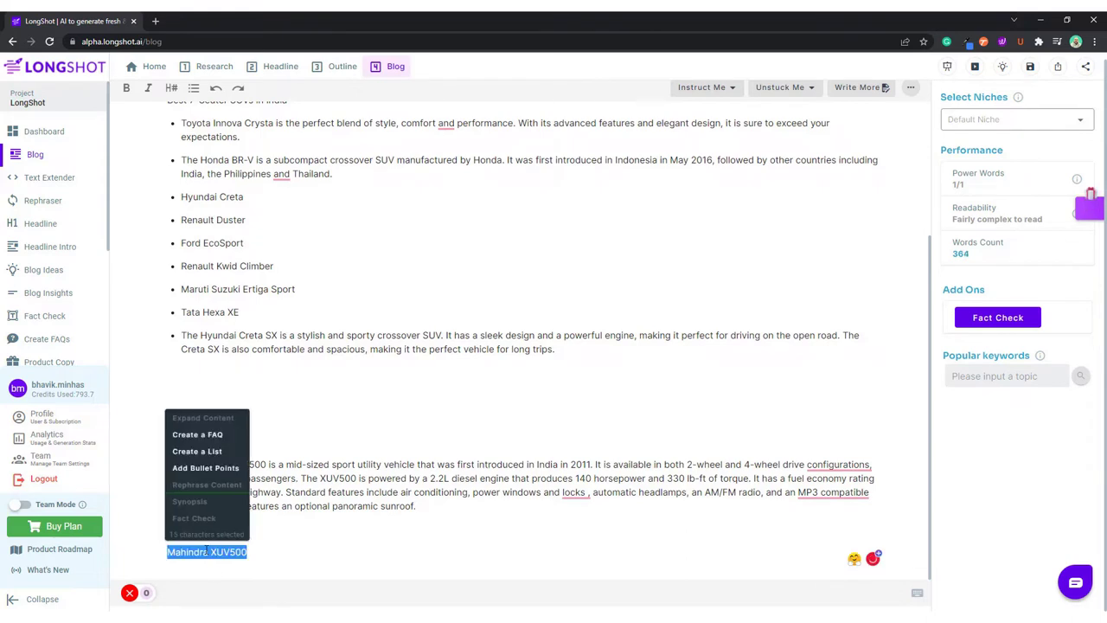
{"action": "left_click", "coordinate": [214, 436]}
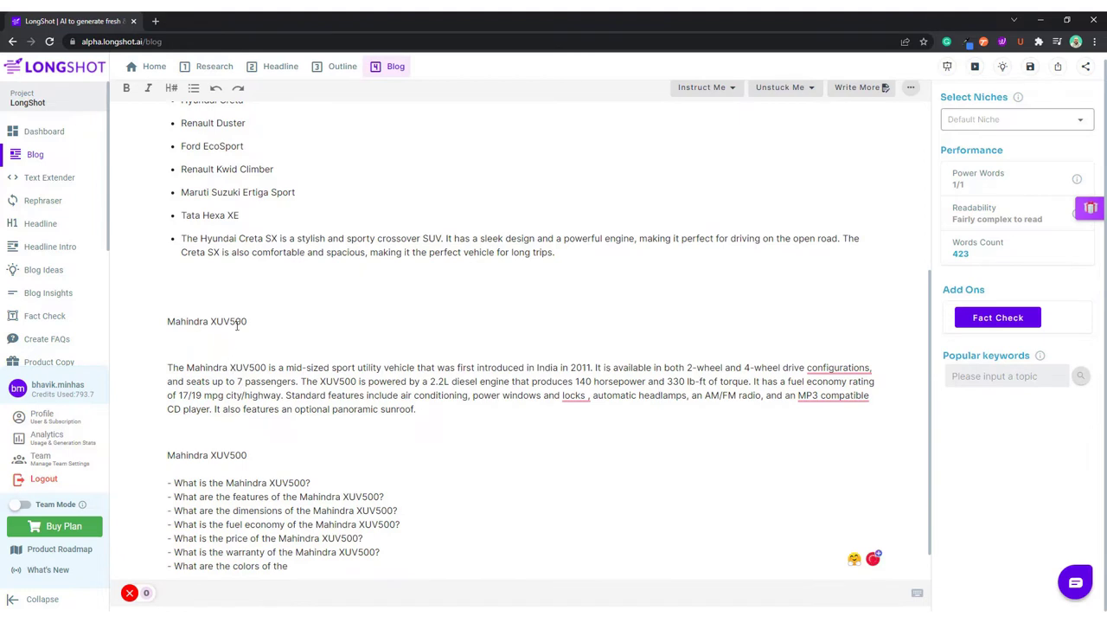
{"action": "triple_click", "coordinate": [237, 326]}
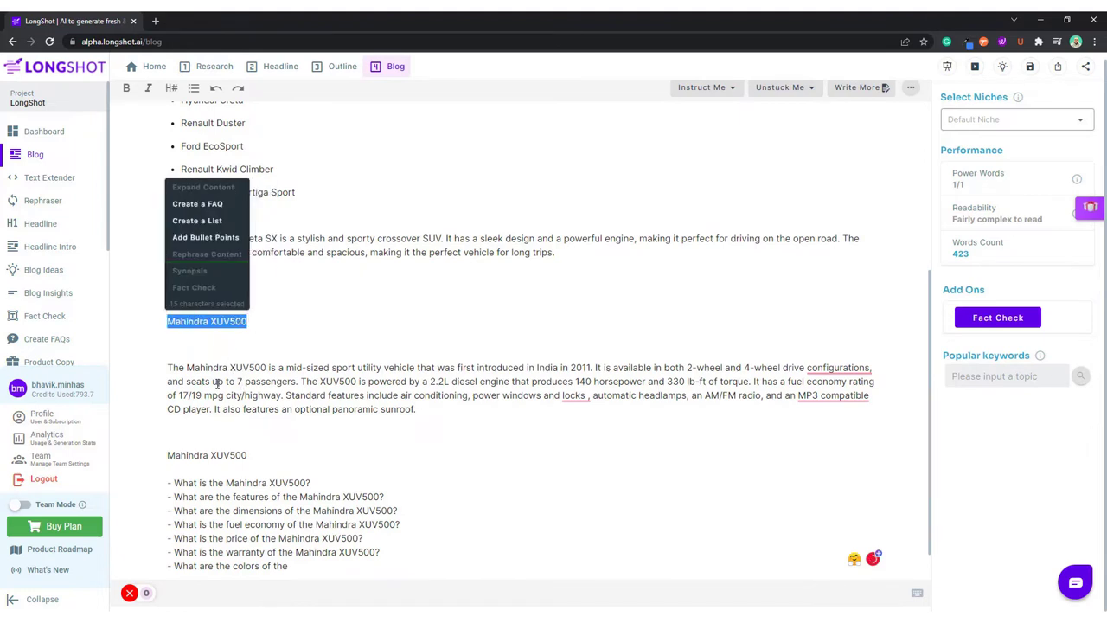
{"action": "left_click", "coordinate": [257, 318]}
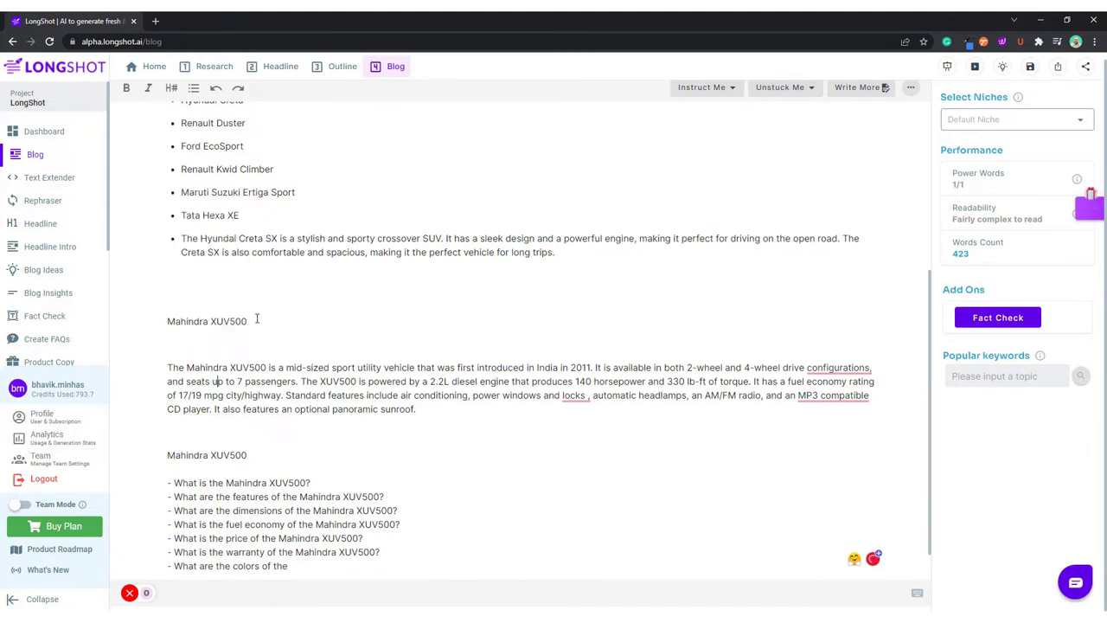
Make the first 'Mahindra XUV500' line a heading and generate a one-line intro beneath it
{"action": "left_click", "coordinate": [171, 89]}
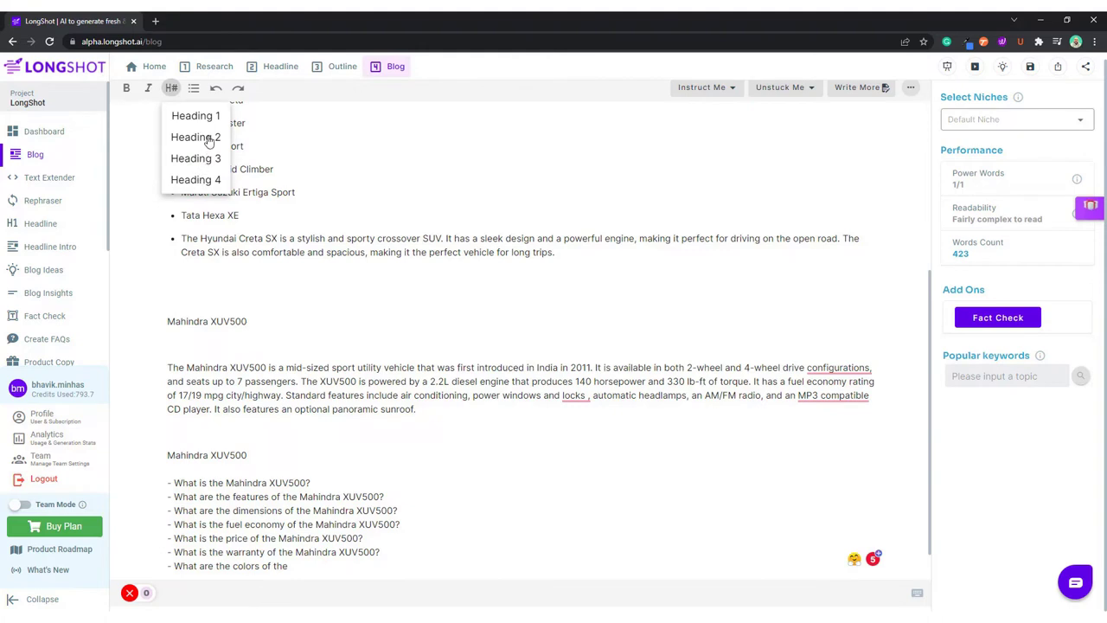
{"action": "left_click", "coordinate": [199, 179]}
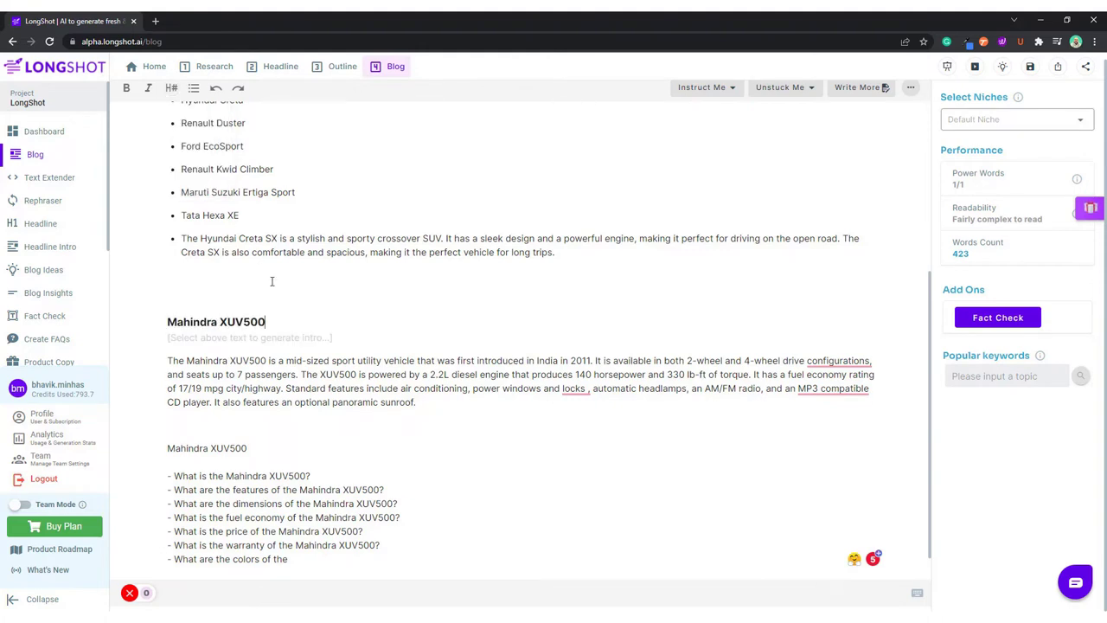
{"action": "triple_click", "coordinate": [216, 322]}
{"action": "left_click", "coordinate": [216, 235]}
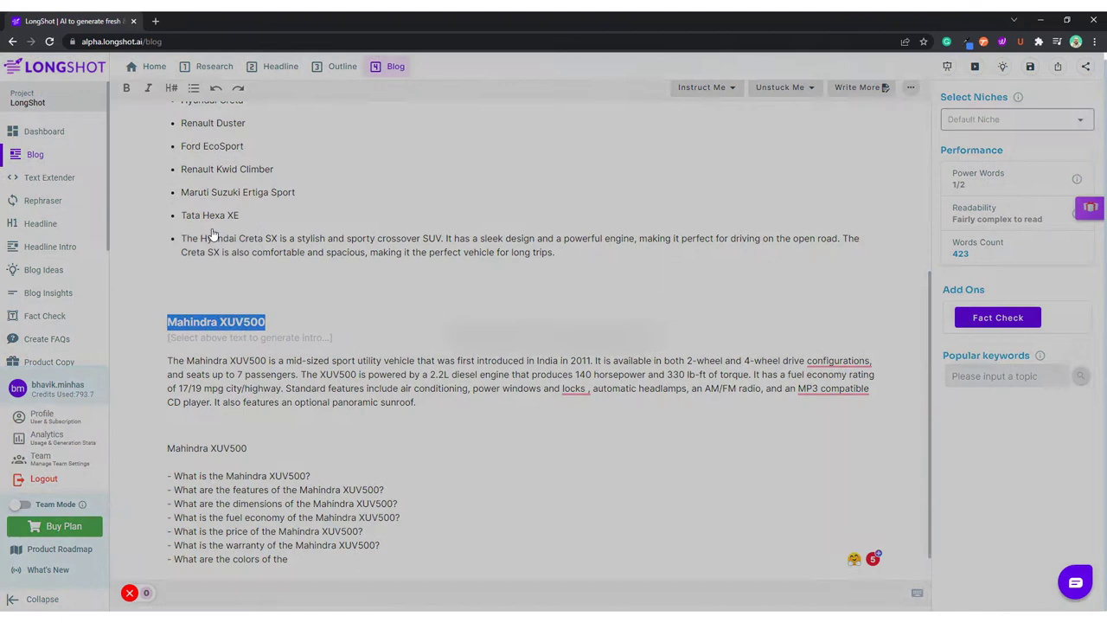
{"action": "left_click", "coordinate": [1041, 346]}
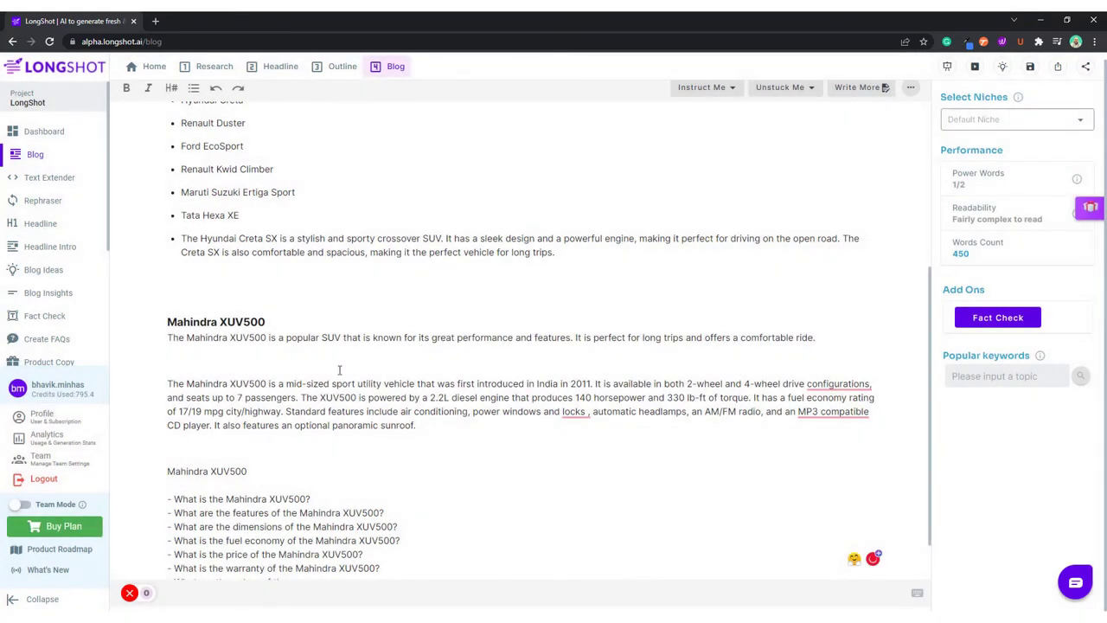
Replace the paragraph's opening 'The Mahindra XUV500' with 'It'
{"action": "left_click_drag", "start_coordinate": [267, 383], "coordinate": [151, 376]}
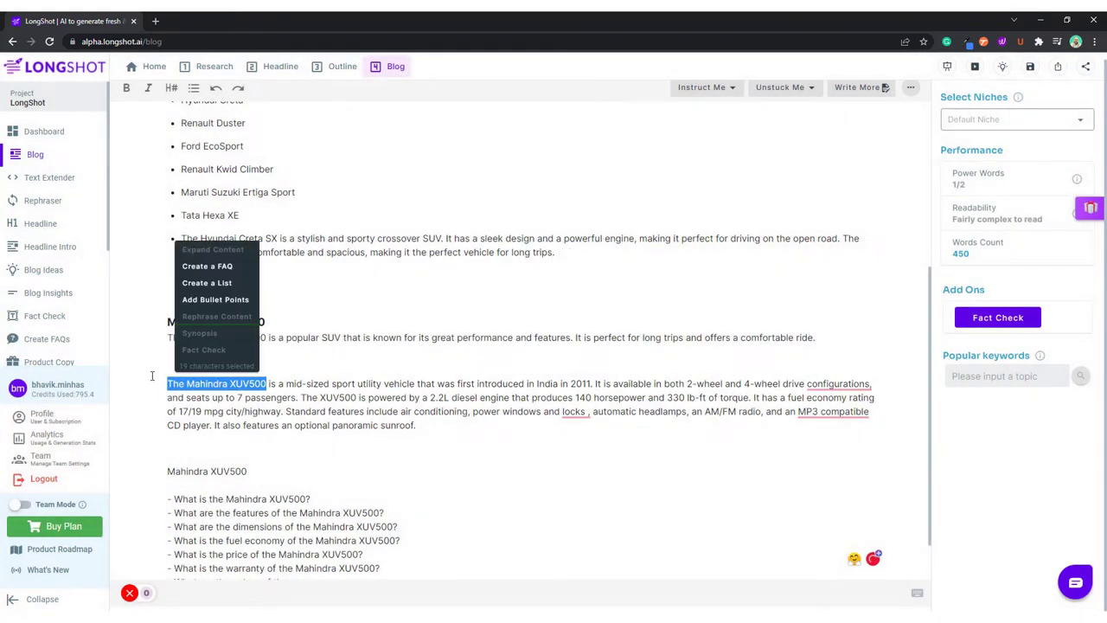
{"action": "key", "text": "BackSpace"}
{"action": "type", "text": "It"}
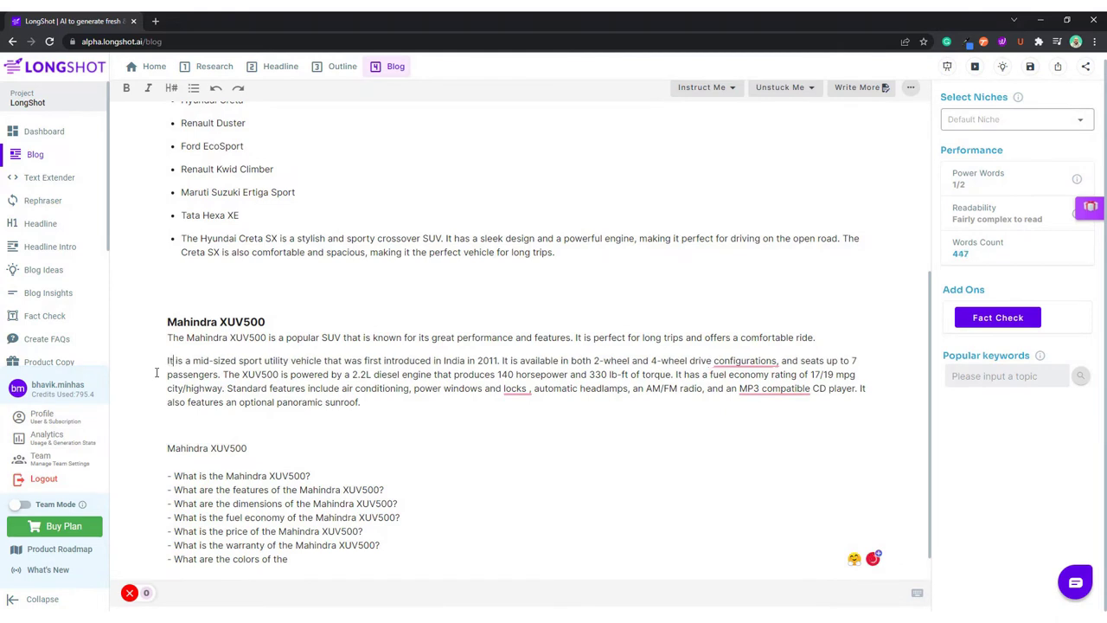
Delete the 'What is the Mahindra XUV500?' question and select the Mahindra XUV500 line above the list
{"action": "scroll", "coordinate": [303, 467], "scroll_direction": "down", "scroll_amount": 1}
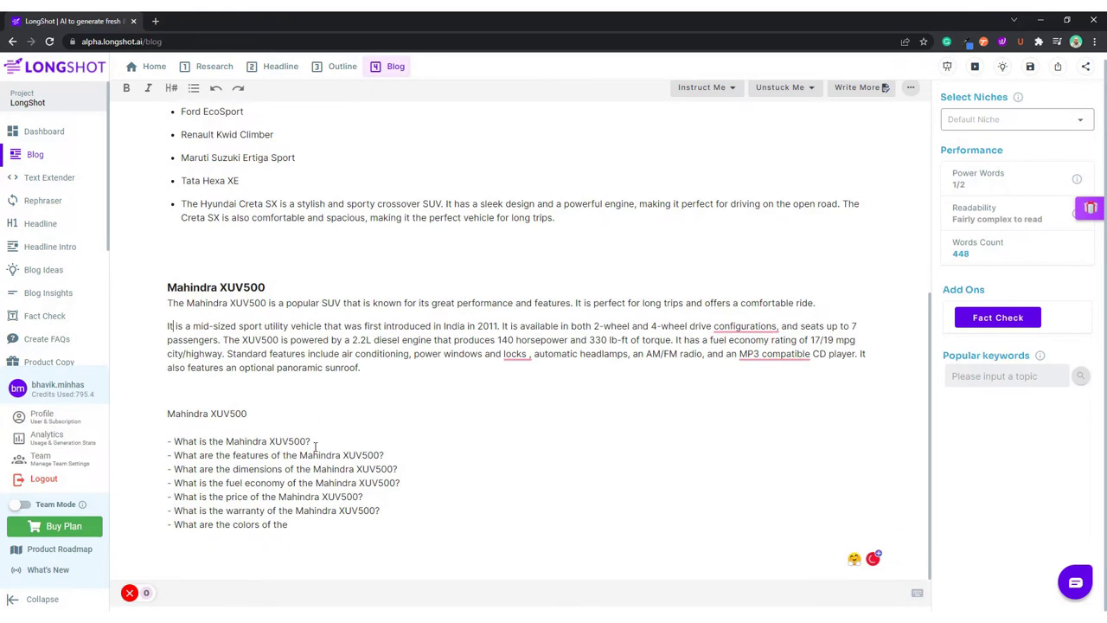
{"action": "left_click_drag", "start_coordinate": [338, 439], "coordinate": [160, 438]}
{"action": "key", "text": "BackSpace"}
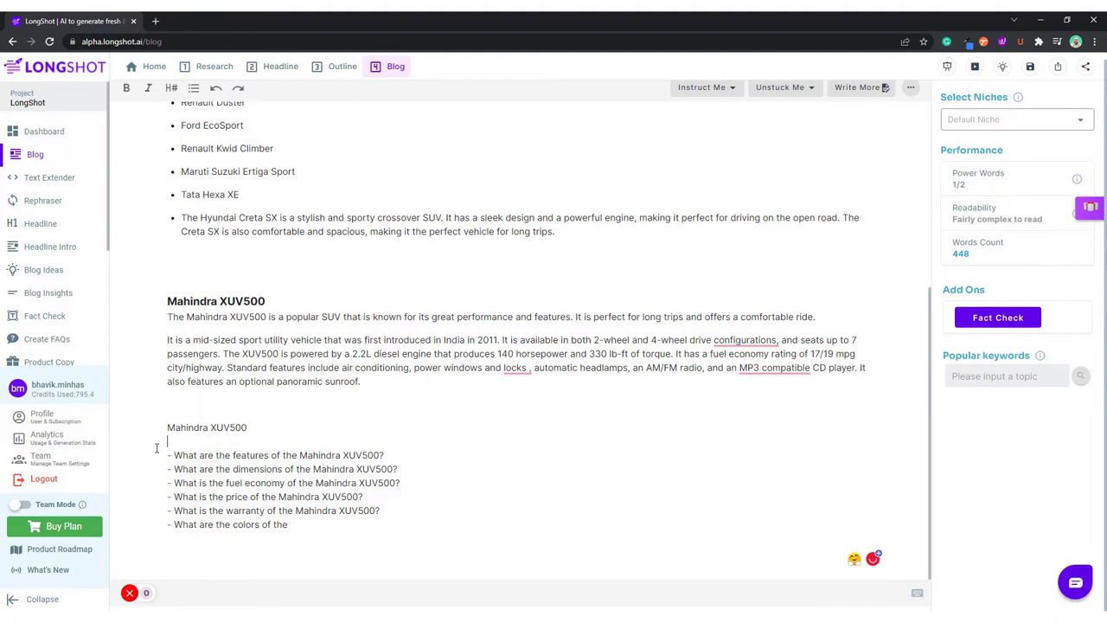
{"action": "left_click_drag", "start_coordinate": [253, 423], "coordinate": [151, 402]}
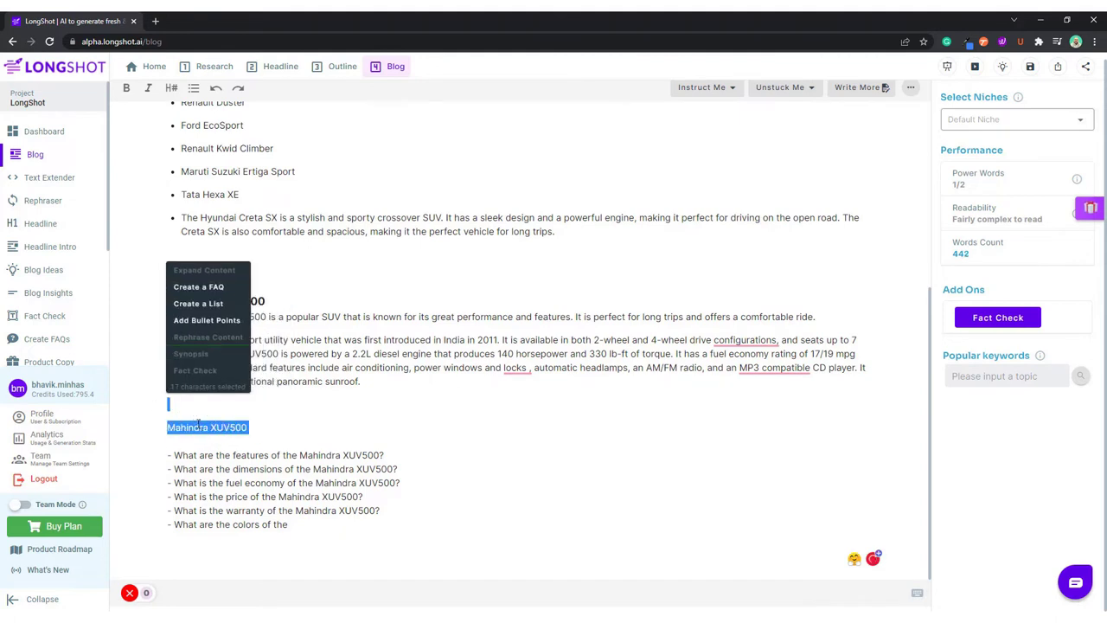
{"action": "key", "text": "ctrl+shift+End"}
{"action": "left_click", "coordinate": [259, 423]}
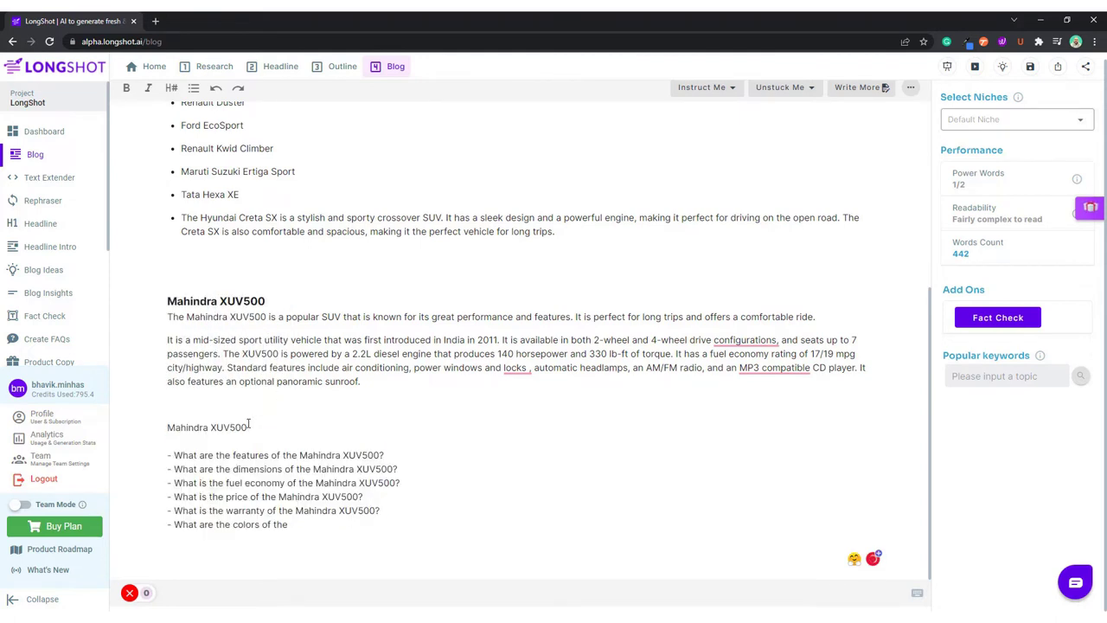
{"action": "left_click_drag", "start_coordinate": [249, 424], "coordinate": [147, 423]}
Generate a fresh XUV500 FAQ list and delete the unfinished price question
{"action": "left_click", "coordinate": [219, 311]}
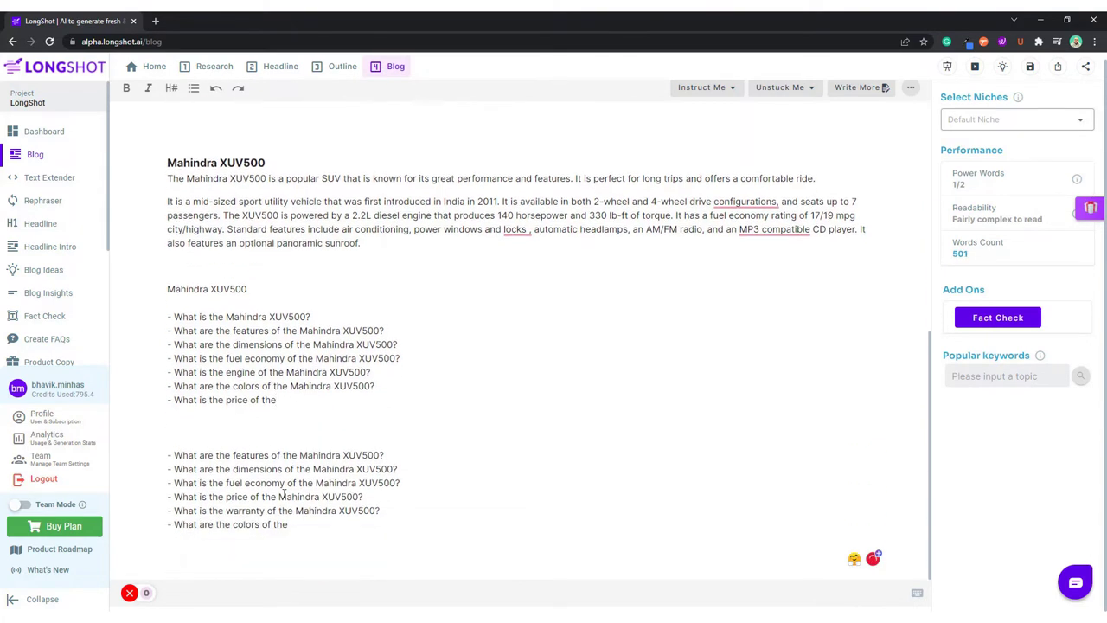
{"action": "triple_click", "coordinate": [281, 402]}
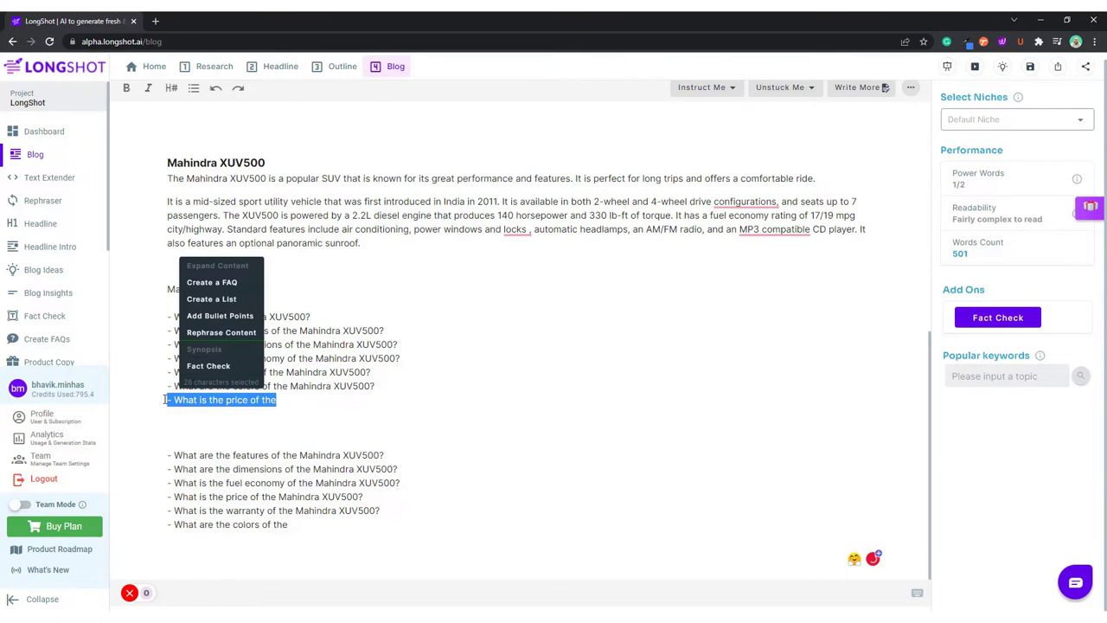
{"action": "key", "text": "BackSpace"}
{"action": "key", "text": "BackSpace"}
{"action": "key", "text": "BackSpace"}
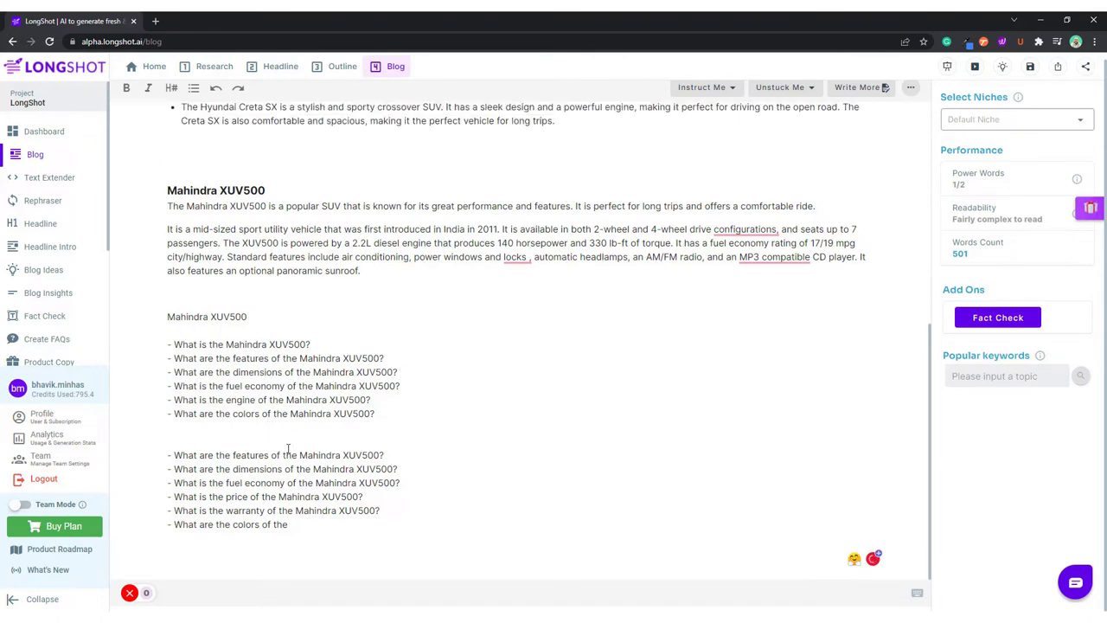
Delete the duplicate features and dimensions questions and the leftover empty dash line
{"action": "triple_click", "coordinate": [314, 358]}
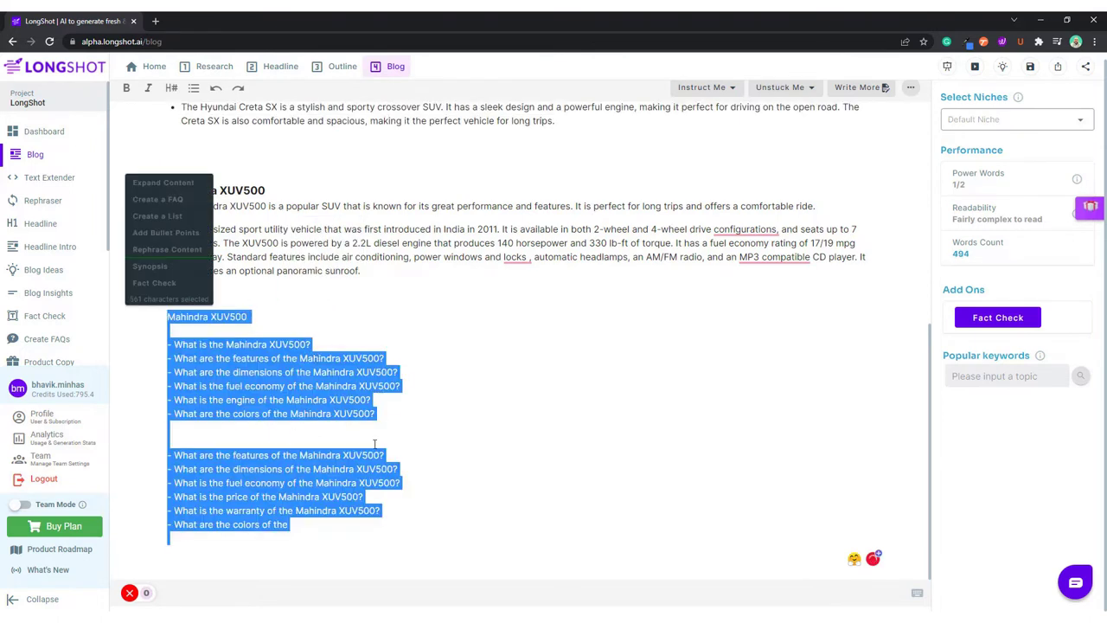
{"action": "left_click", "coordinate": [350, 472]}
{"action": "mouse_move", "coordinate": [399, 471]}
{"action": "left_mouse_down"}
{"action": "mouse_move", "coordinate": [260, 500]}
{"action": "mouse_move", "coordinate": [138, 469]}
{"action": "mouse_move", "coordinate": [169, 453]}
{"action": "mouse_move", "coordinate": [375, 455]}
{"action": "mouse_move", "coordinate": [403, 484]}
{"action": "mouse_move", "coordinate": [411, 471]}
{"action": "left_mouse_up"}
{"action": "left_click", "coordinate": [189, 455]}
{"action": "key", "text": "BackSpace"}
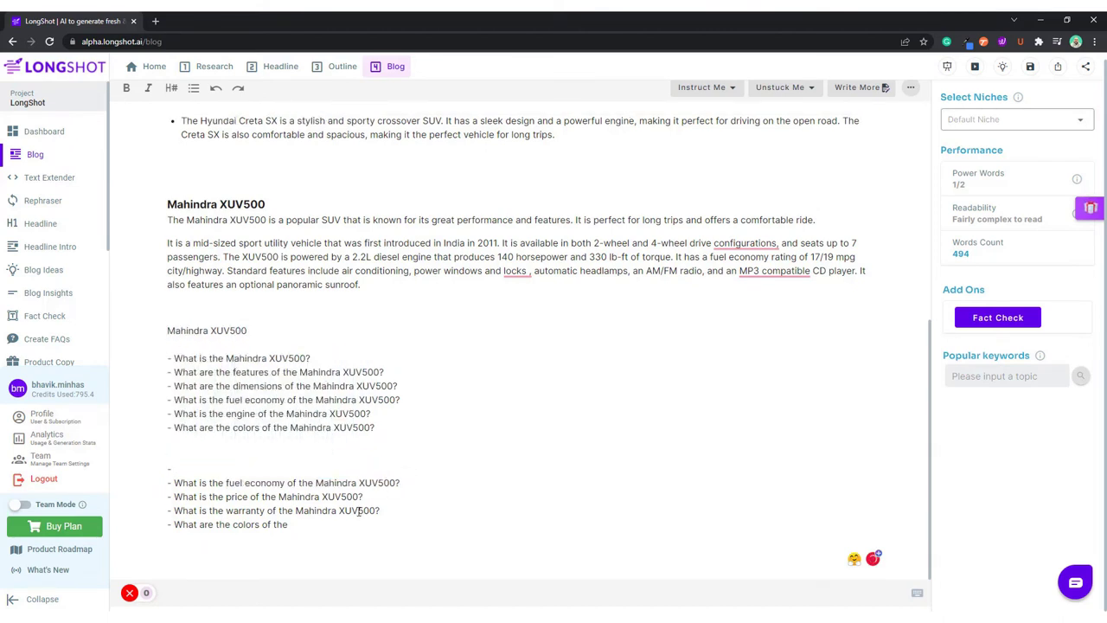
{"action": "key", "text": "Delete"}
{"action": "key", "text": "Delete"}
{"action": "key", "text": "Delete"}
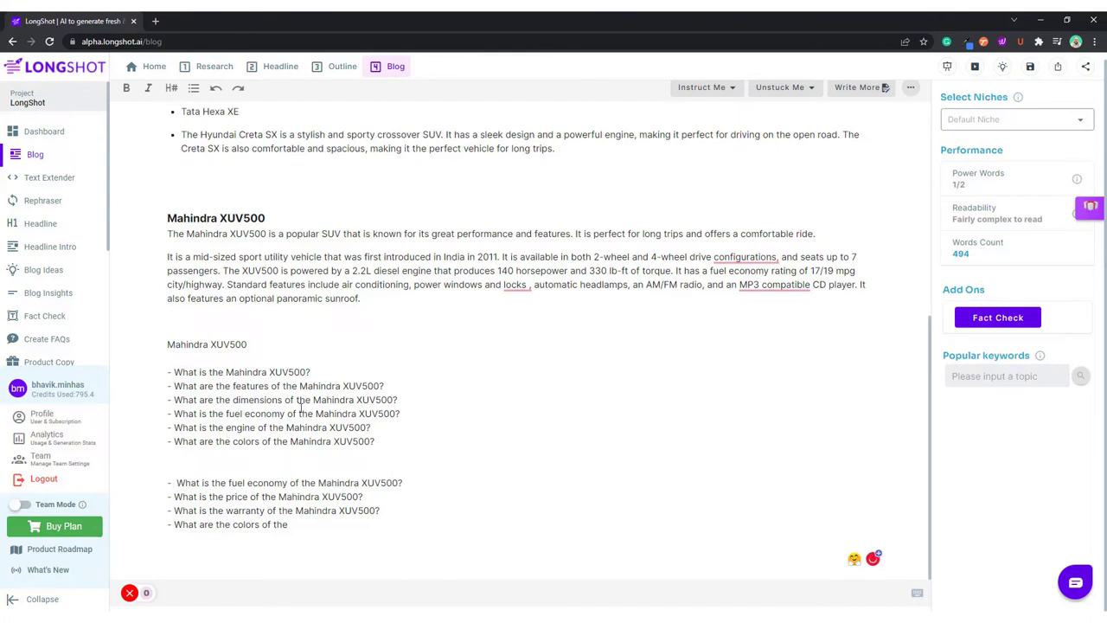
Delete the duplicate fuel economy, unfinished colors and warranty questions, plus the empty lines between them
{"action": "left_click_drag", "start_coordinate": [400, 482], "coordinate": [150, 481]}
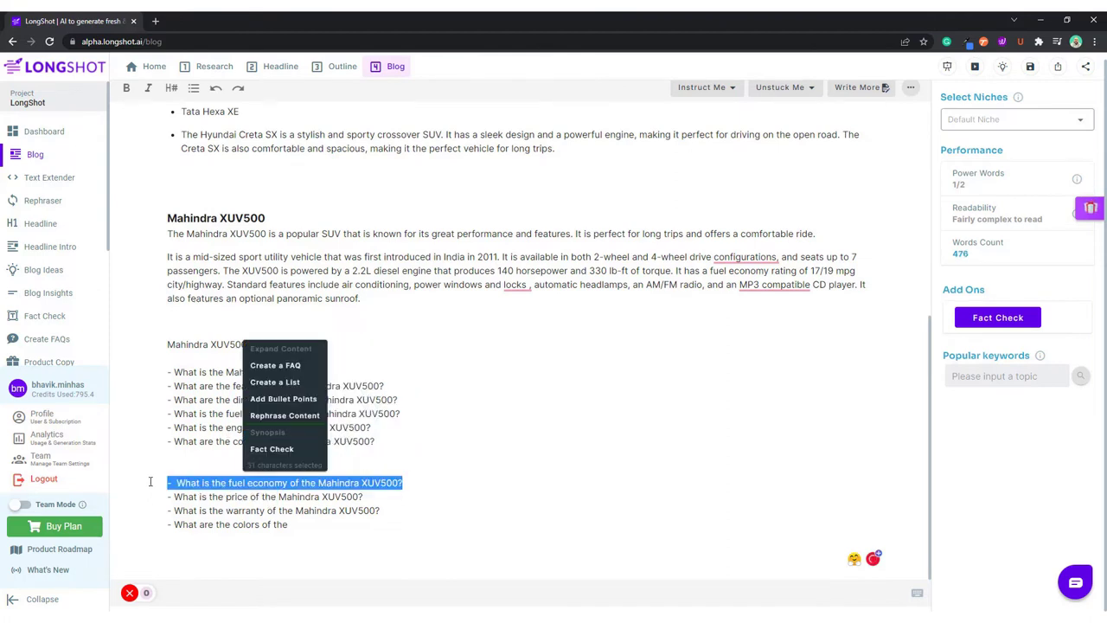
{"action": "key", "text": "BackSpace"}
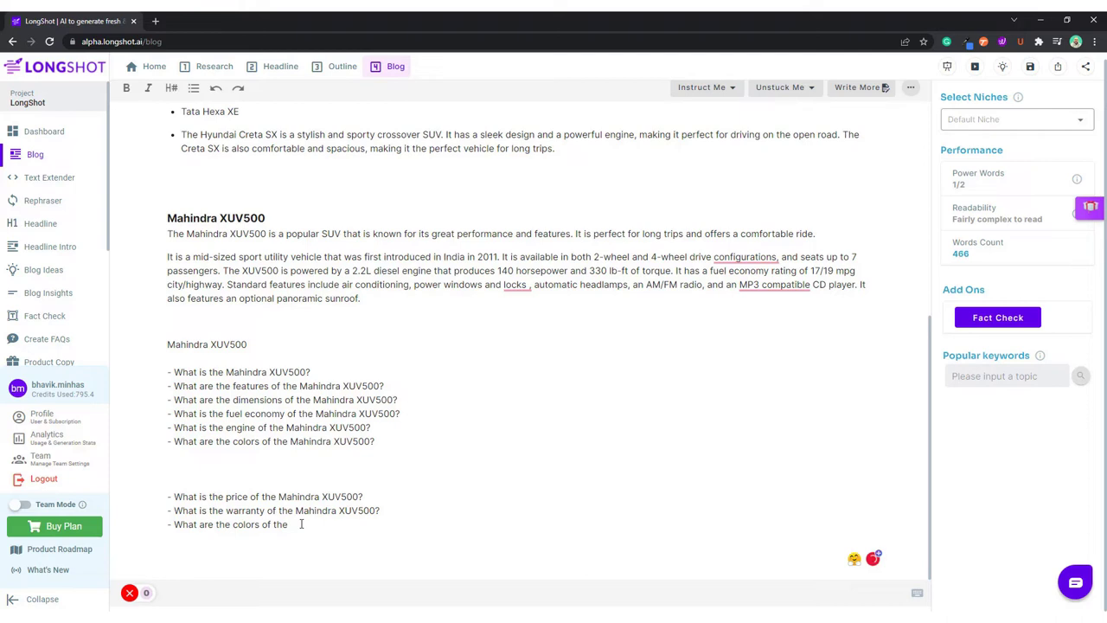
{"action": "left_click_drag", "start_coordinate": [301, 524], "coordinate": [166, 525]}
{"action": "key", "text": "BackSpace"}
{"action": "left_click_drag", "start_coordinate": [378, 510], "coordinate": [167, 510]}
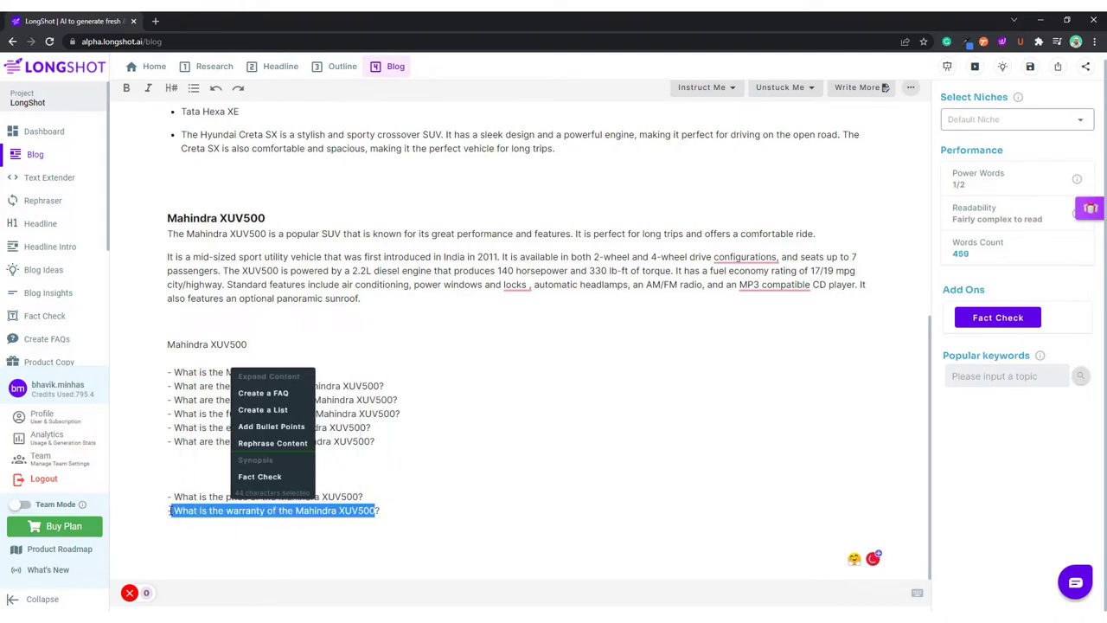
{"action": "left_click", "coordinate": [554, 472]}
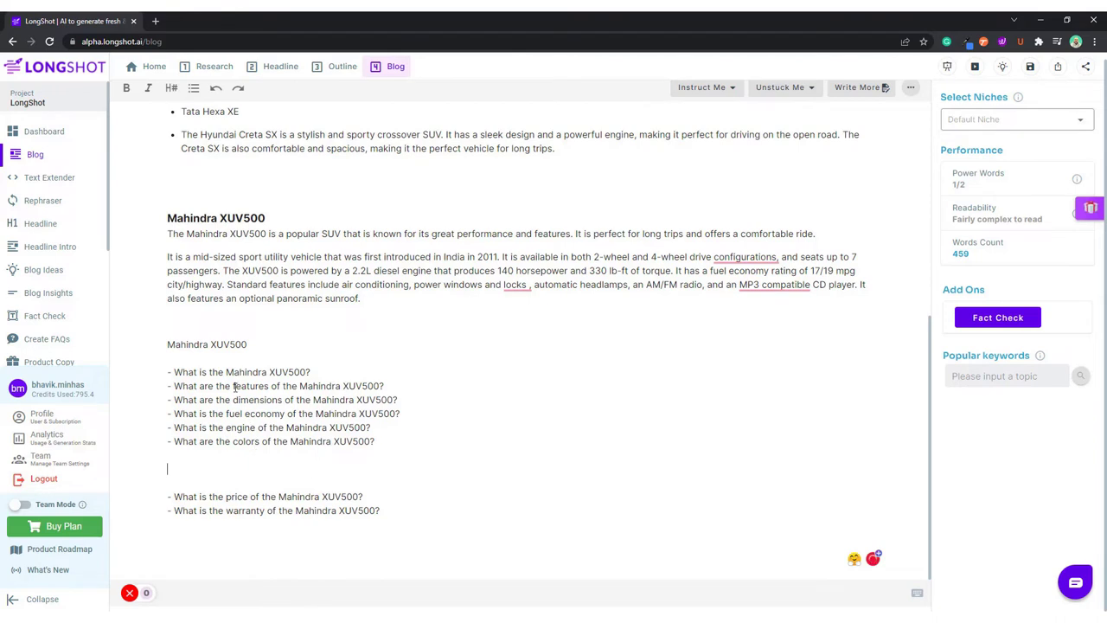
{"action": "key", "text": "BackSpace"}
{"action": "key", "text": "BackSpace"}
{"action": "key", "text": "BackSpace"}
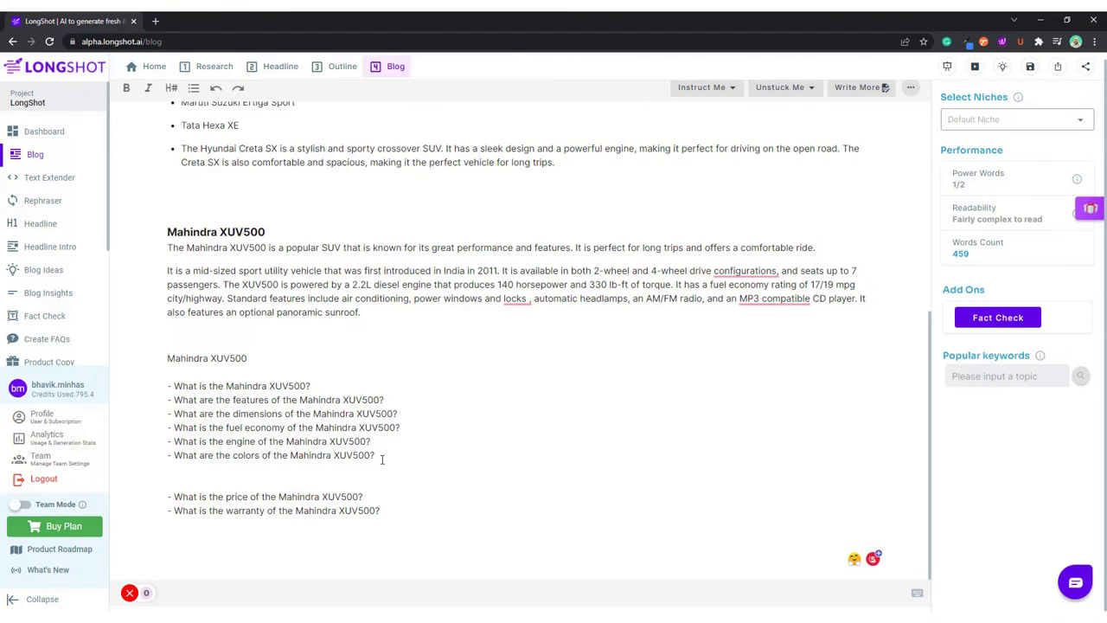
{"action": "left_click", "coordinate": [382, 510]}
{"action": "key", "text": "shift+Home"}
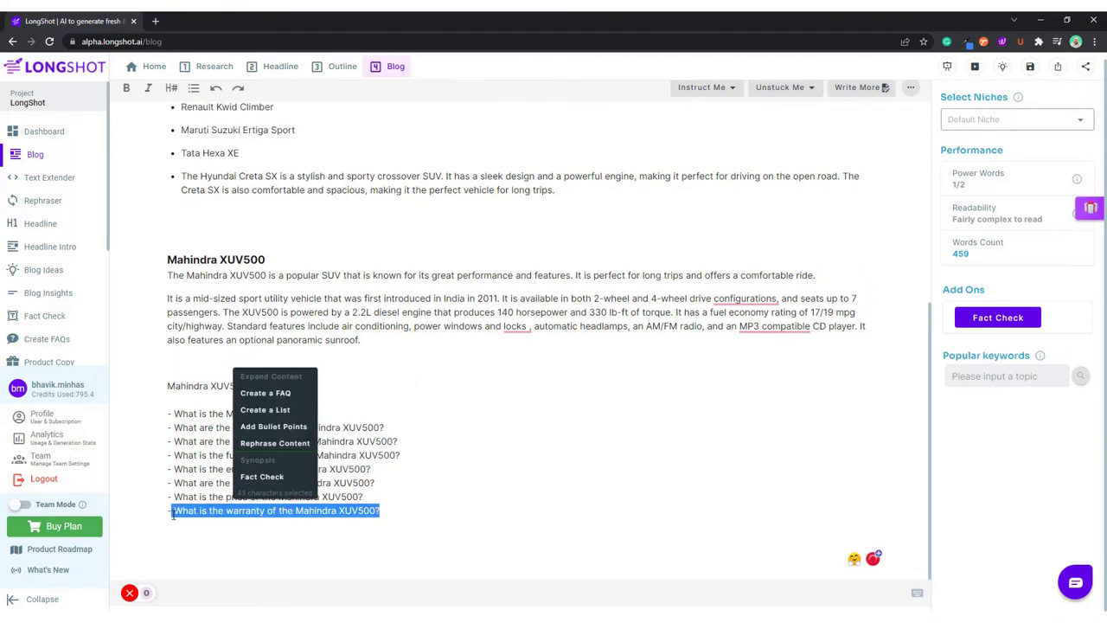
{"action": "key", "text": "BackSpace"}
Delete the stray 'Mahindra XUV500' line above the question list
{"action": "triple_click", "coordinate": [225, 389]}
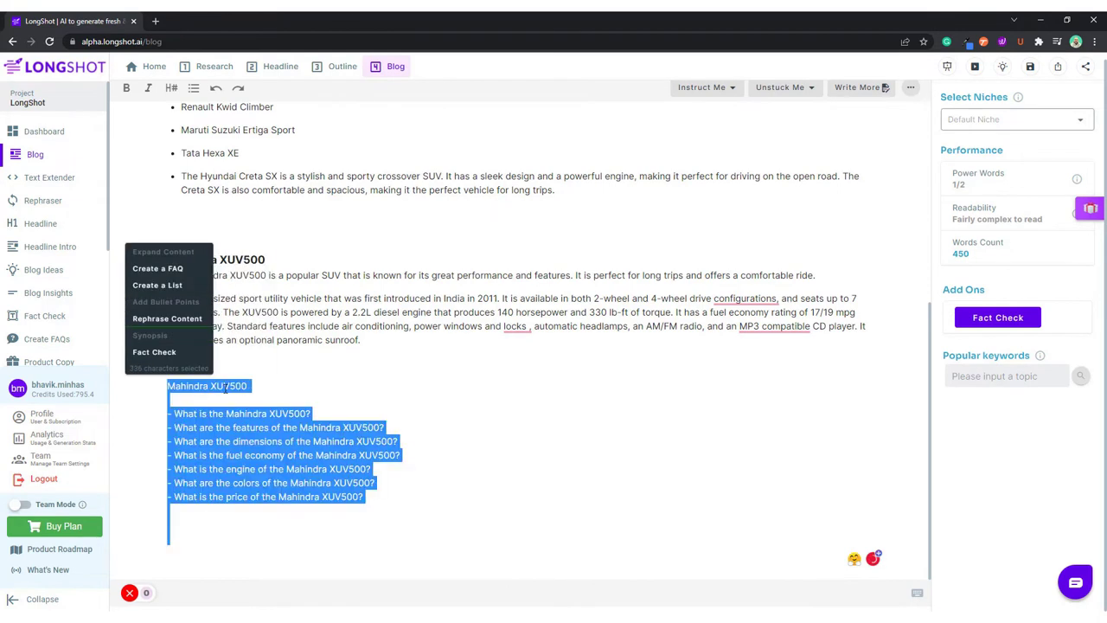
{"action": "left_click", "coordinate": [249, 386]}
{"action": "left_click_drag", "start_coordinate": [249, 386], "coordinate": [151, 392]}
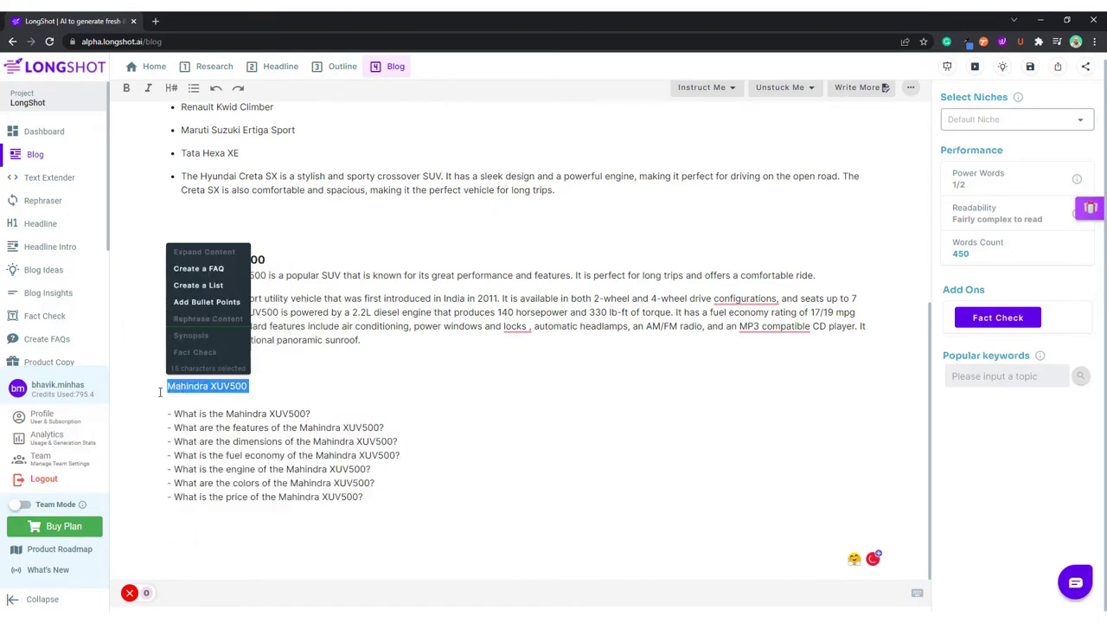
{"action": "key", "text": "BackSpace"}
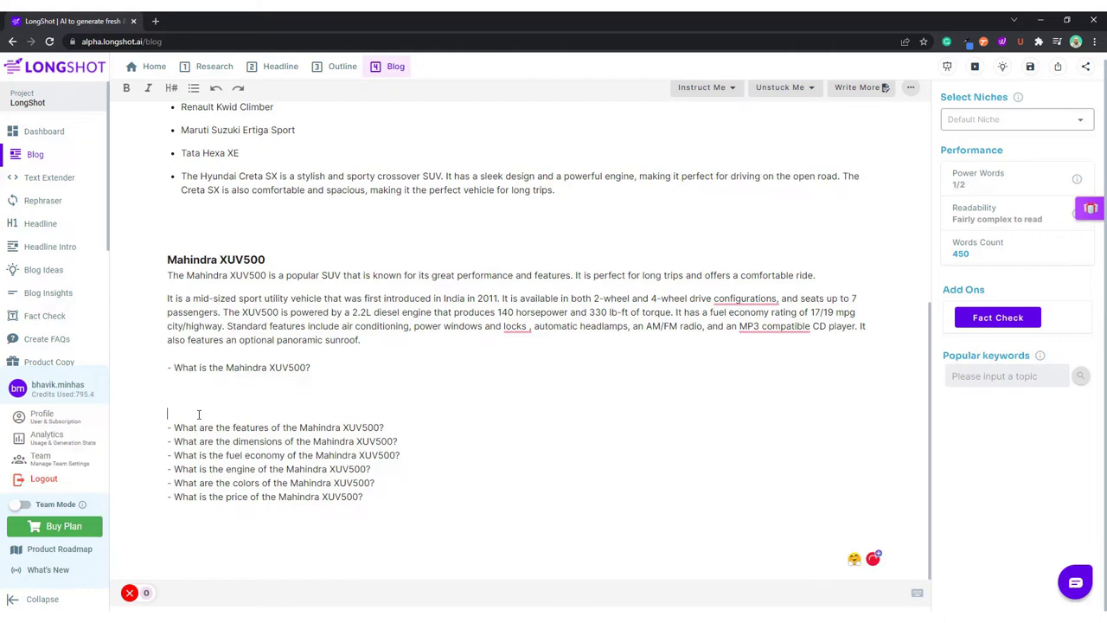
Undash 'What is the Mahindra XUV500?', generate its answer, then select the question and answer
{"action": "left_click", "coordinate": [174, 368]}
{"action": "key", "text": "BackSpace"}
{"action": "key", "text": "BackSpace"}
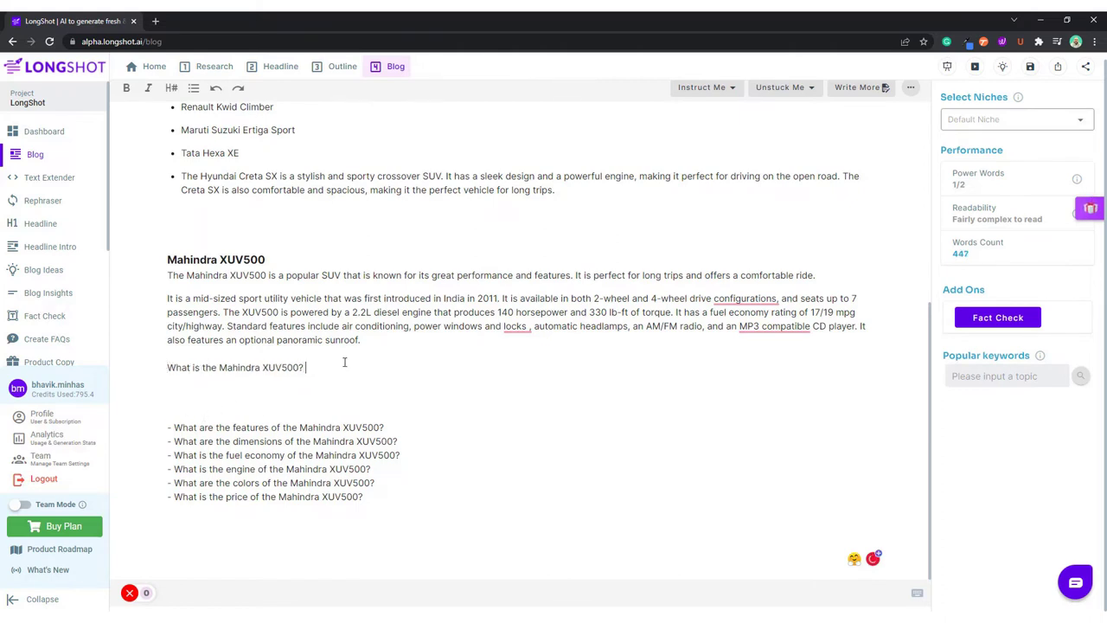
{"action": "left_click", "coordinate": [854, 96]}
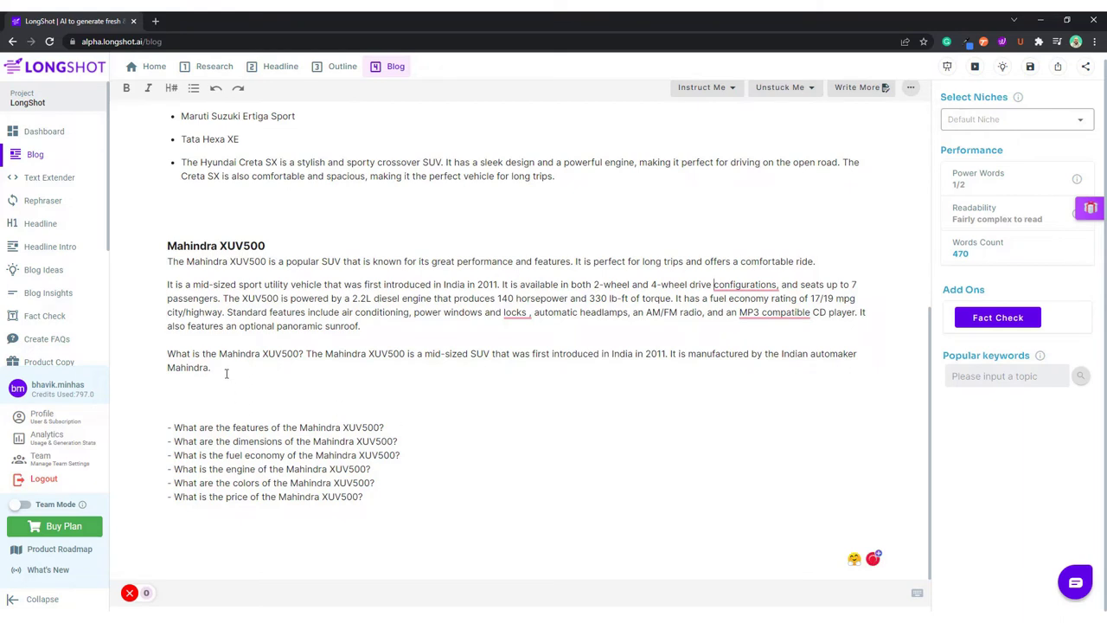
{"action": "left_click", "coordinate": [169, 360]}
{"action": "left_click_drag", "start_coordinate": [210, 368], "coordinate": [167, 283]}
{"action": "left_click", "coordinate": [222, 366]}
{"action": "left_click_drag", "start_coordinate": [223, 367], "coordinate": [161, 353]}
Delete the 'What is' question and answer, and remove the dash before the features question
{"action": "key", "text": "BackSpace"}
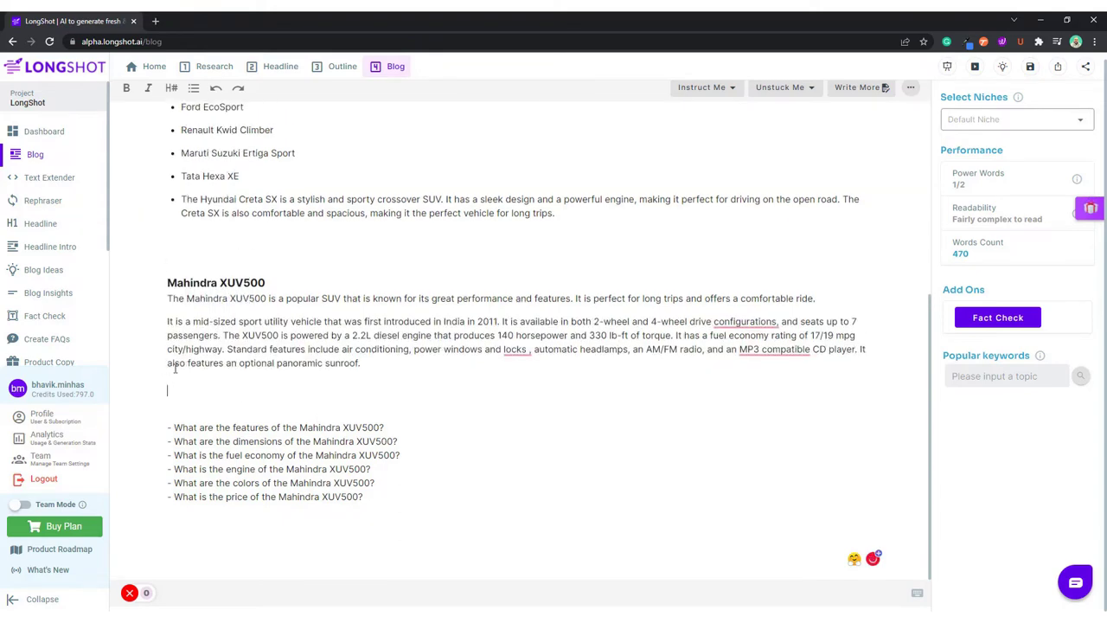
{"action": "left_click_drag", "start_coordinate": [175, 427], "coordinate": [167, 427]}
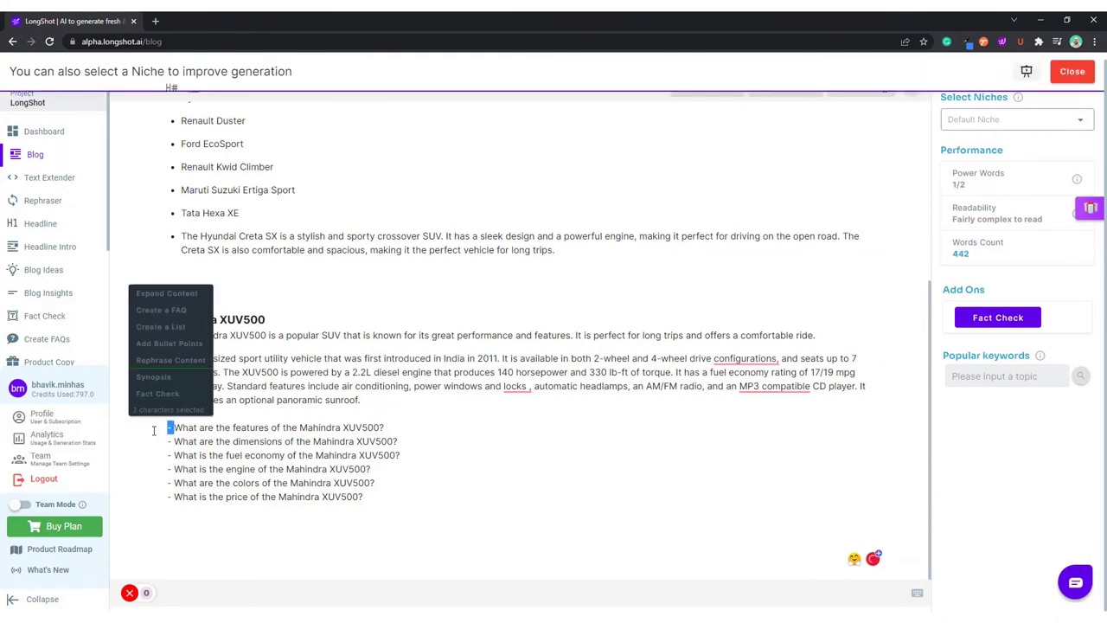
{"action": "key", "text": "BackSpace"}
{"action": "left_click", "coordinate": [399, 425]}
{"action": "key", "text": "Return"}
{"action": "key", "text": "Return"}
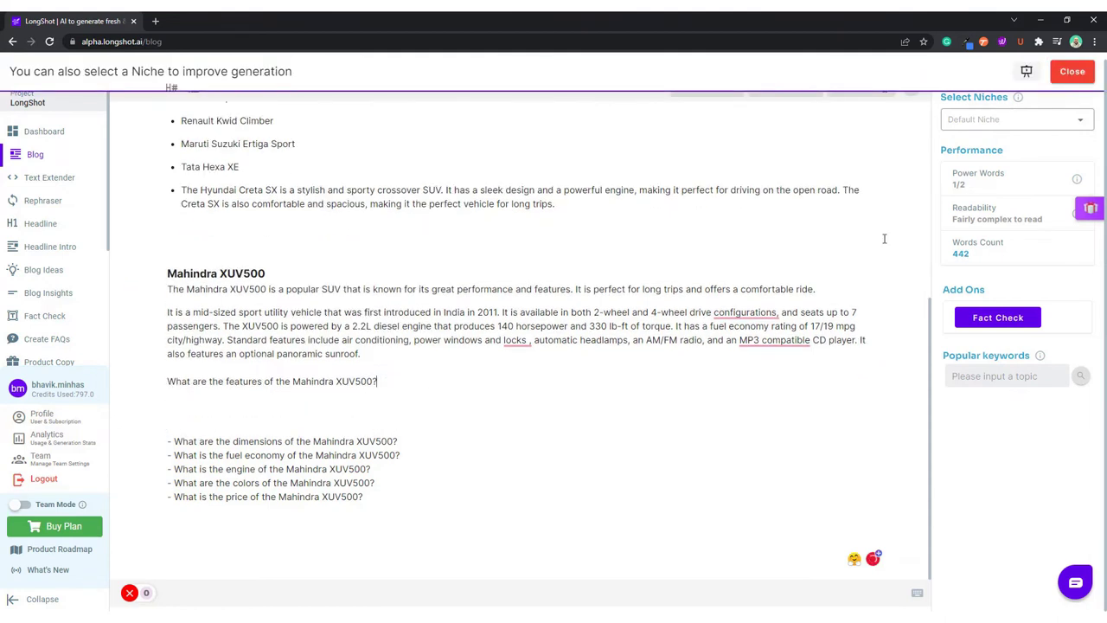
Generate the features answer, correct 'performance', and reshape it into a 'Performance:' paragraph on the 2.2L diesel
{"action": "left_click", "coordinate": [850, 90]}
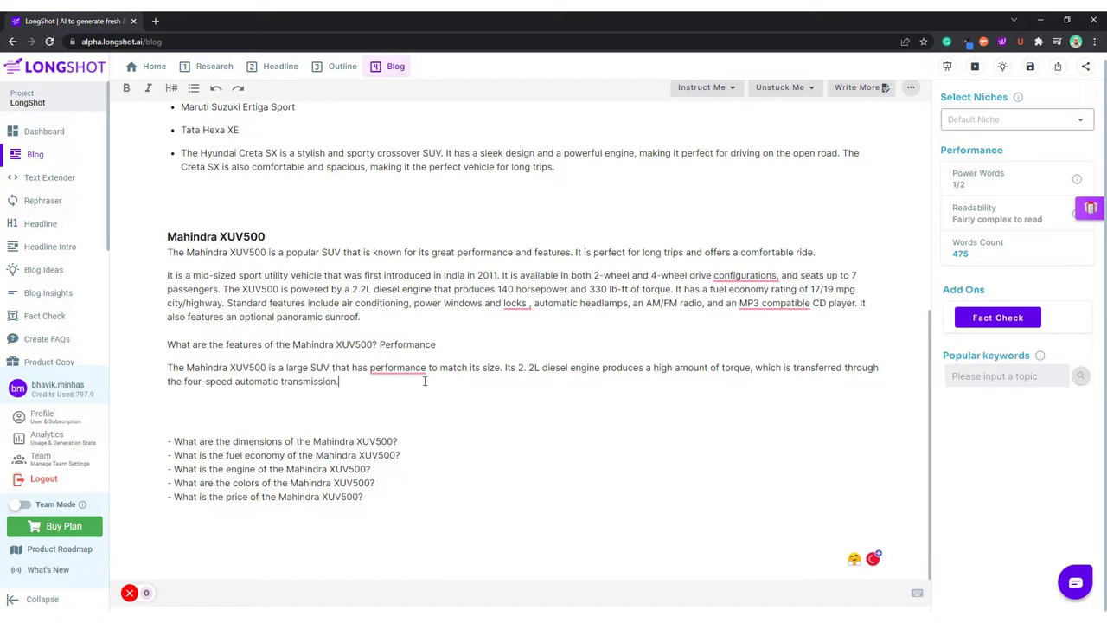
{"action": "right_click", "coordinate": [393, 369]}
{"action": "left_click", "coordinate": [406, 397]}
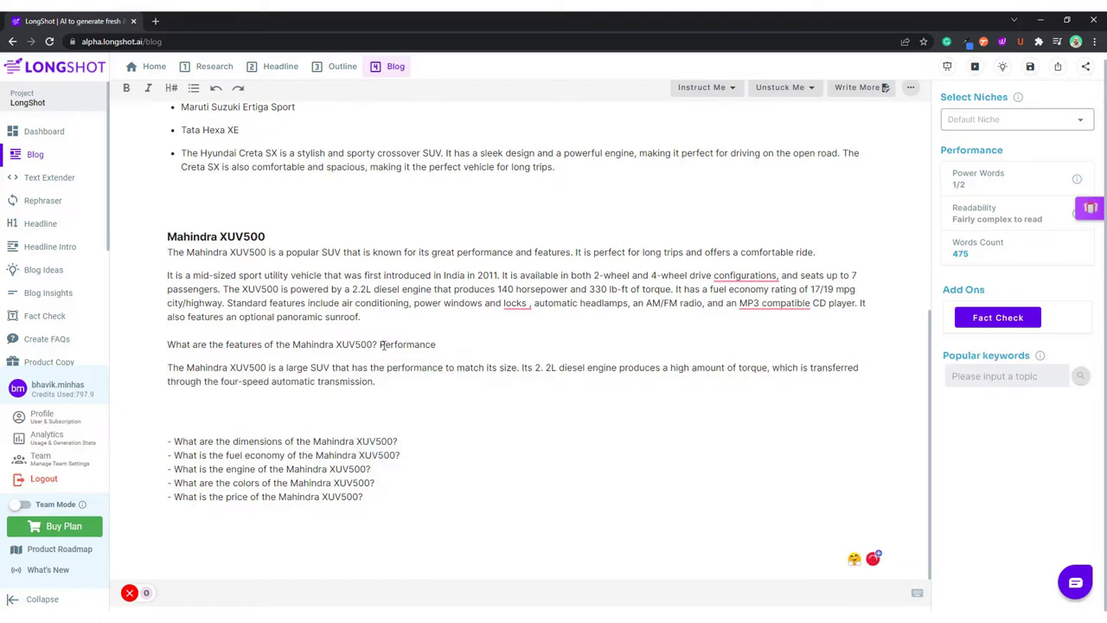
{"action": "left_click_drag", "start_coordinate": [379, 345], "coordinate": [162, 342]}
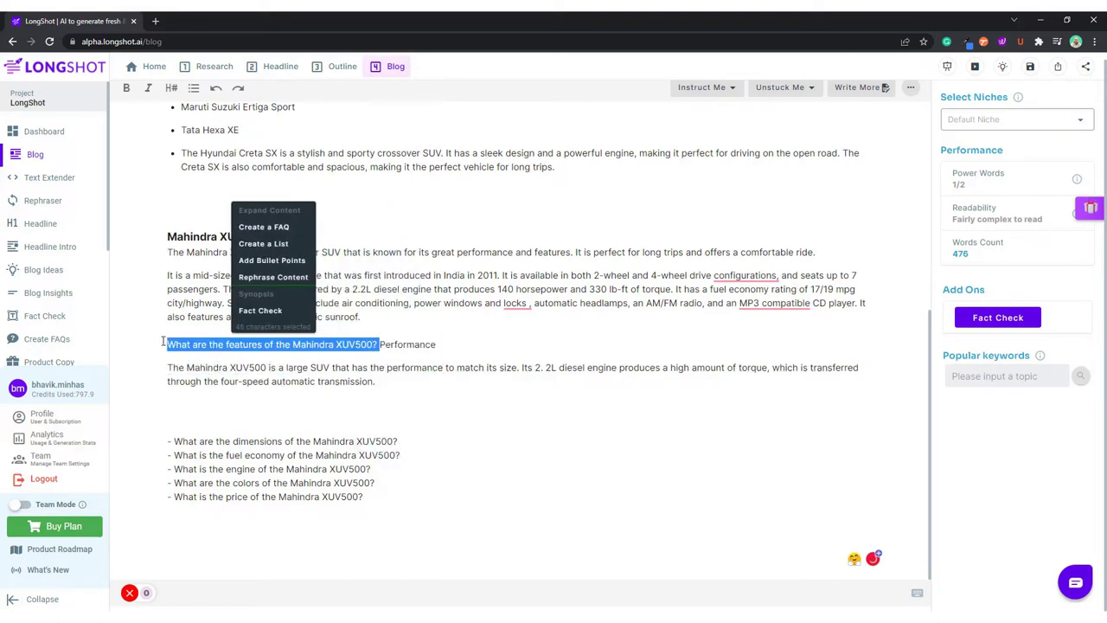
{"action": "left_click", "coordinate": [395, 349]}
{"action": "left_click", "coordinate": [380, 344]}
{"action": "key", "text": "Return"}
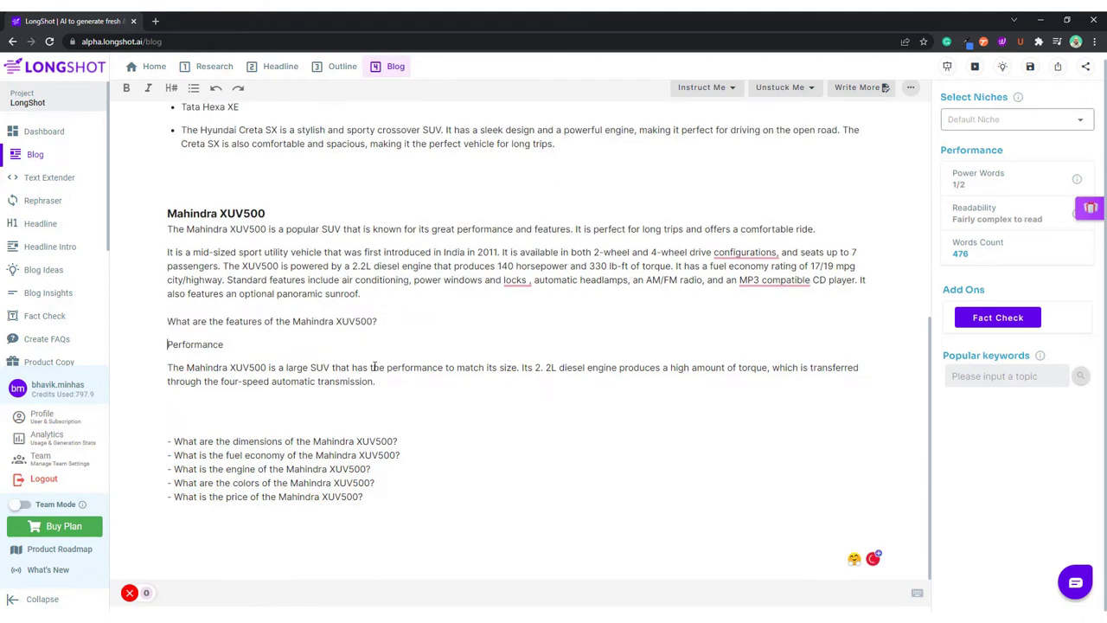
{"action": "key", "text": "Return"}
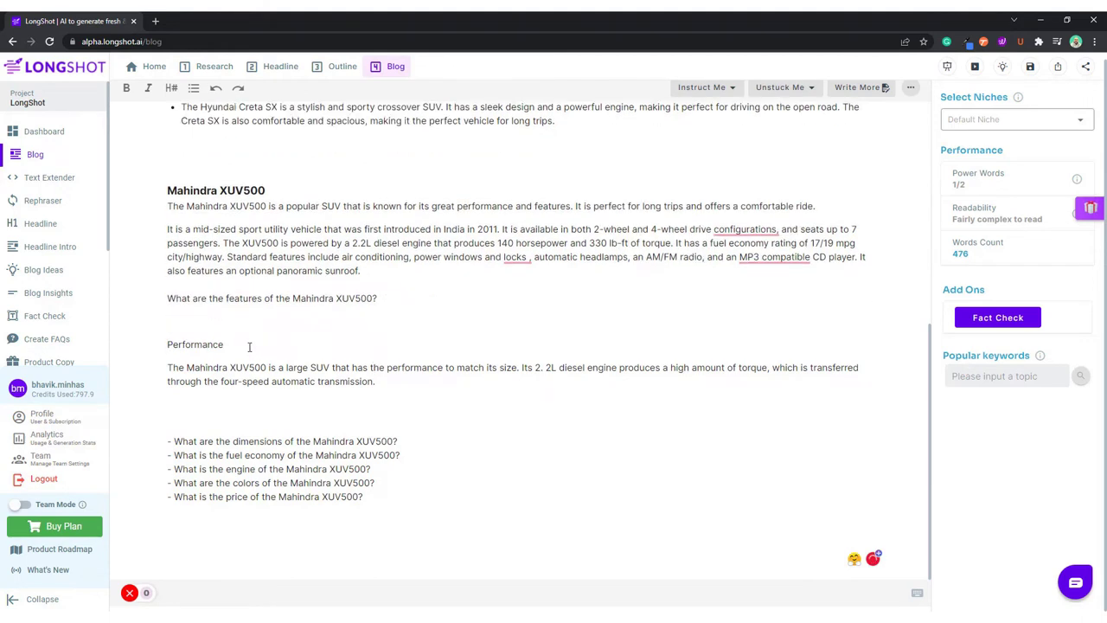
{"action": "key", "text": "Delete"}
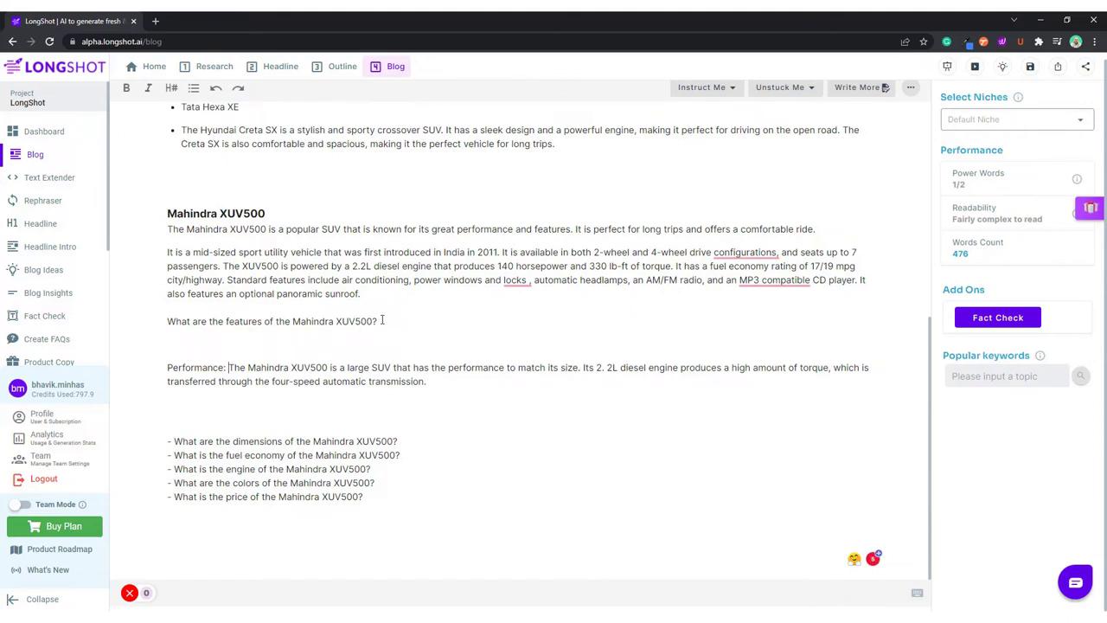
Generate two rounds of features text covering air control, bi-fold windows, headlamp levelling and park-assist
{"action": "left_click", "coordinate": [856, 87]}
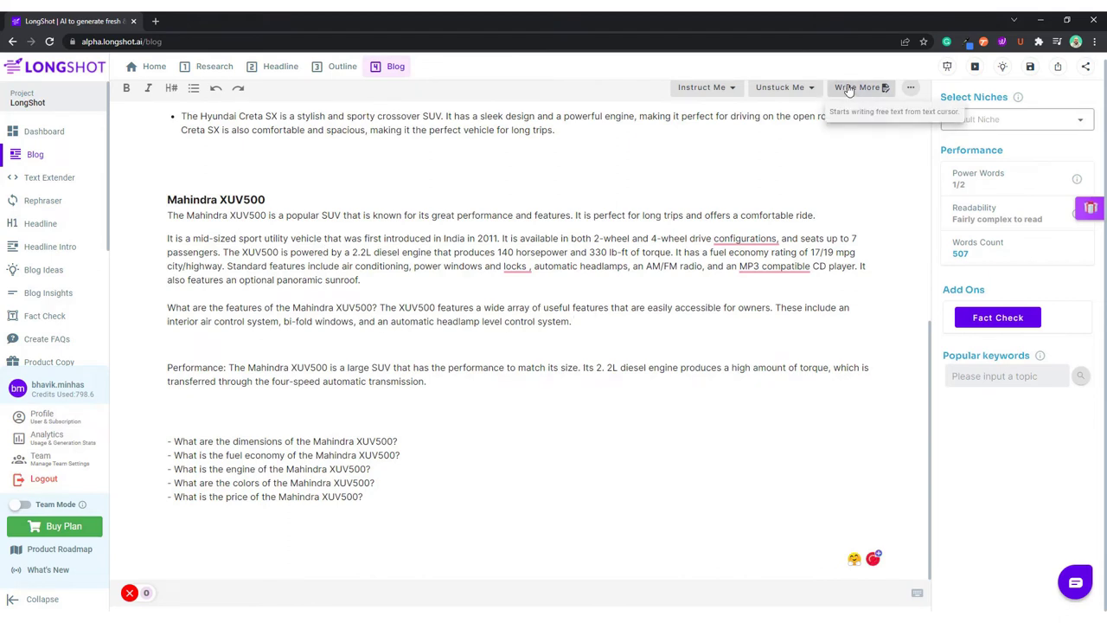
{"action": "left_click", "coordinate": [859, 87]}
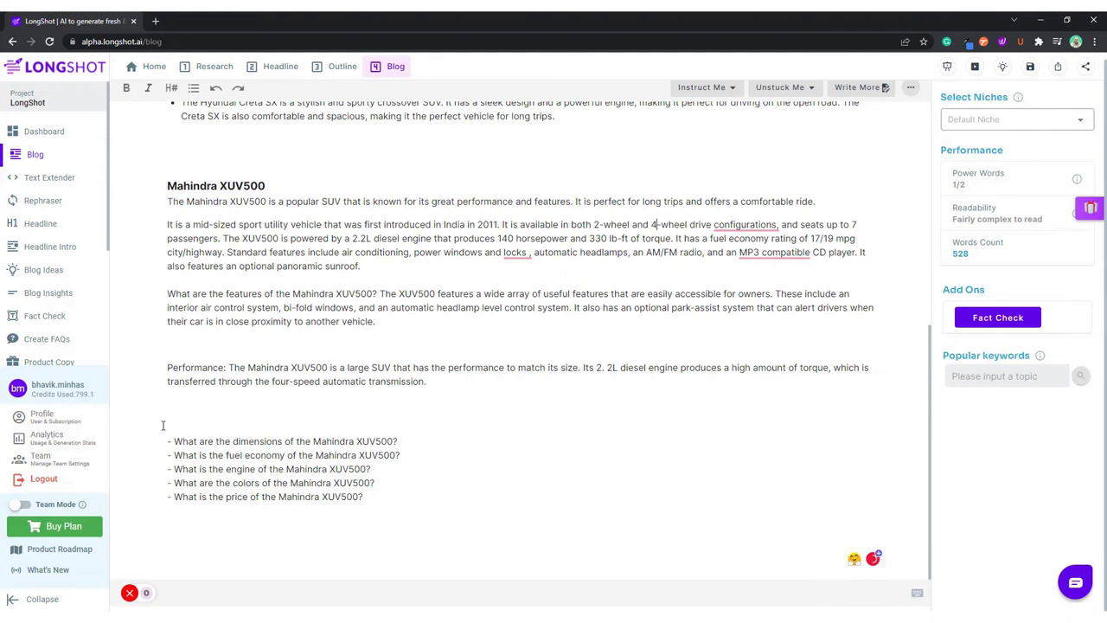
Replace the features question with the label 'Top Features:'
{"action": "left_click_drag", "start_coordinate": [167, 293], "coordinate": [227, 293]}
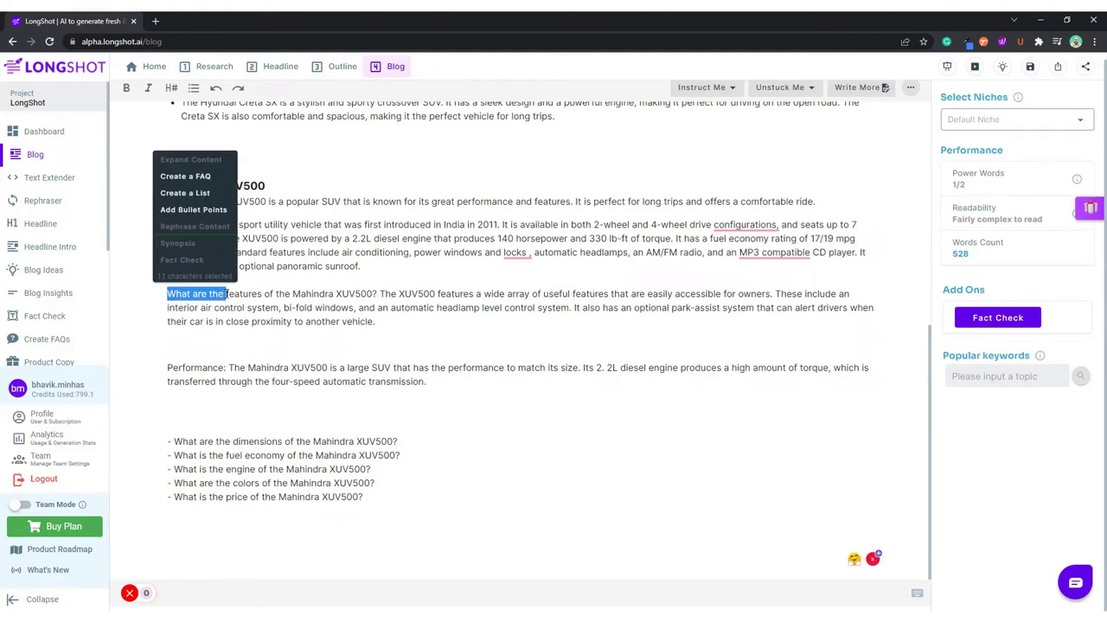
{"action": "key", "text": "BackSpace"}
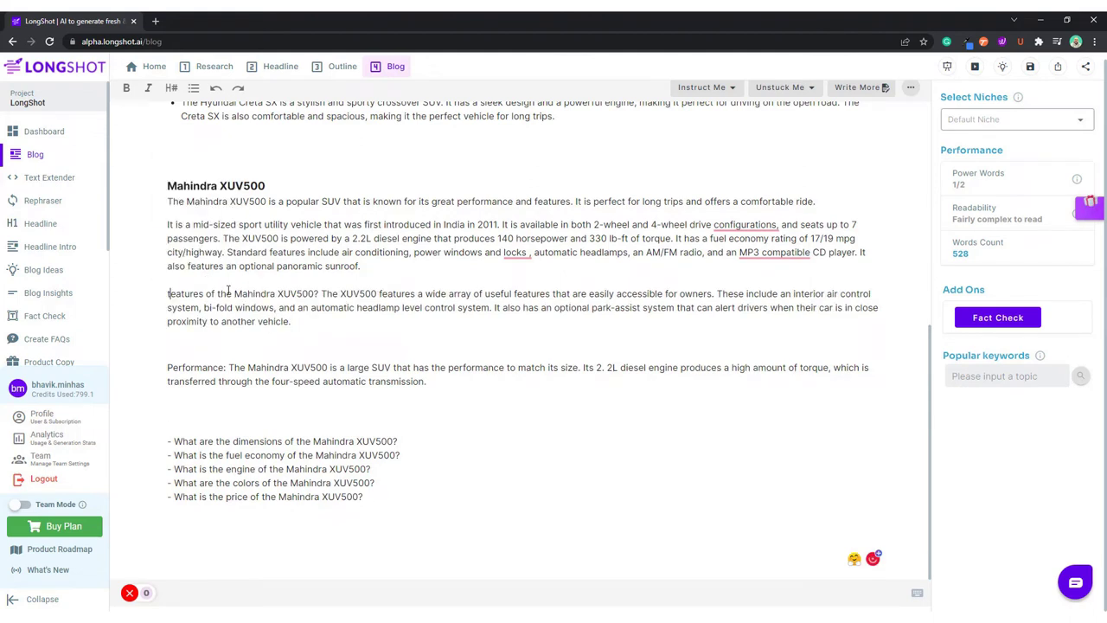
{"action": "key", "text": "Delete"}
{"action": "type", "text": "Top Fea"}
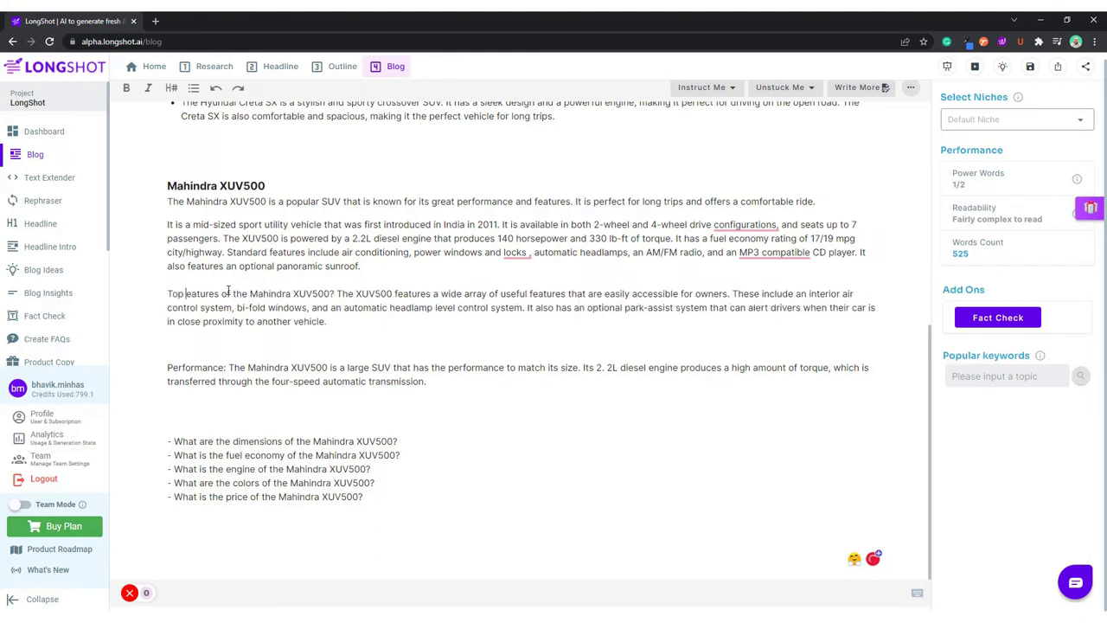
{"action": "type", "text": "tures f"}
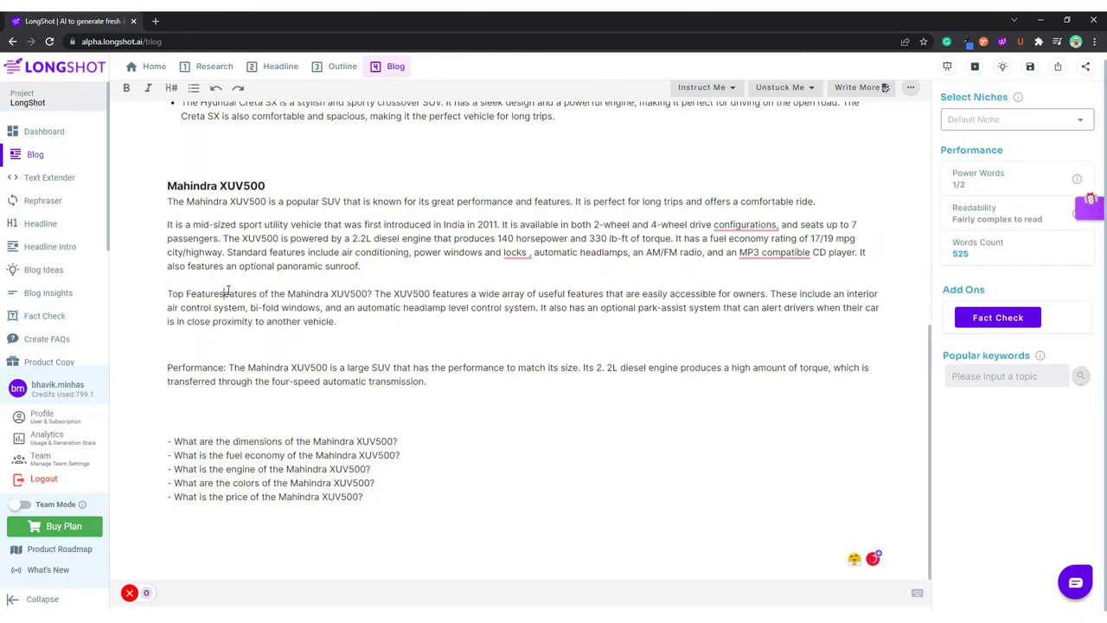
{"action": "key", "text": "BackSpace"}
{"action": "key", "text": "Delete"}
{"action": "key", "text": "Delete"}
{"action": "key", "text": "Delete"}
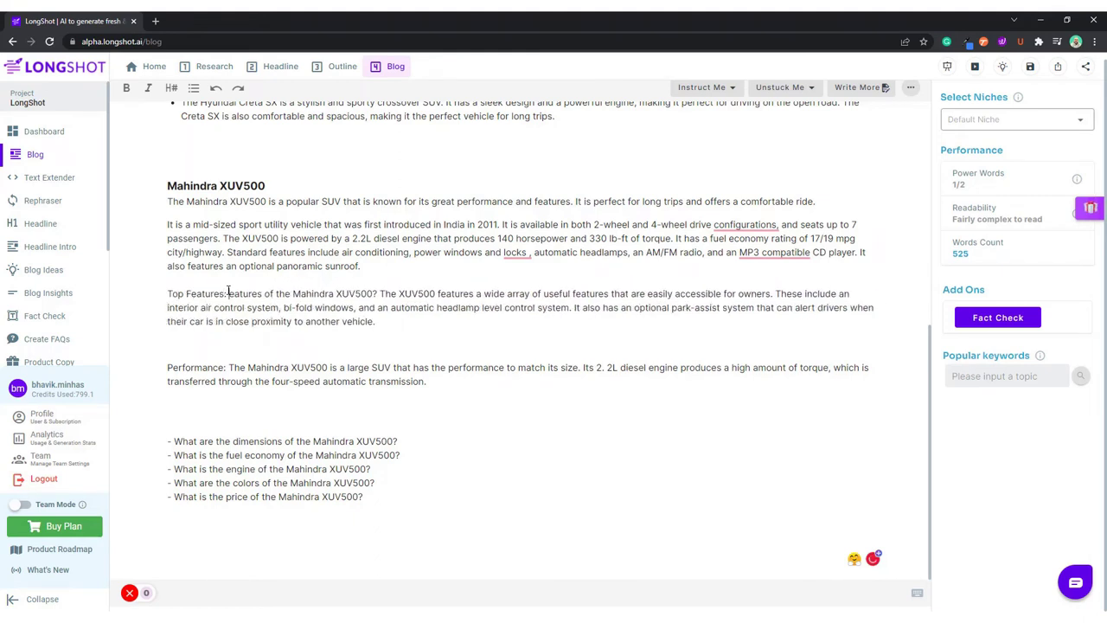
{"action": "type", "text": ":"}
{"action": "left_click_drag", "start_coordinate": [228, 294], "coordinate": [369, 294]}
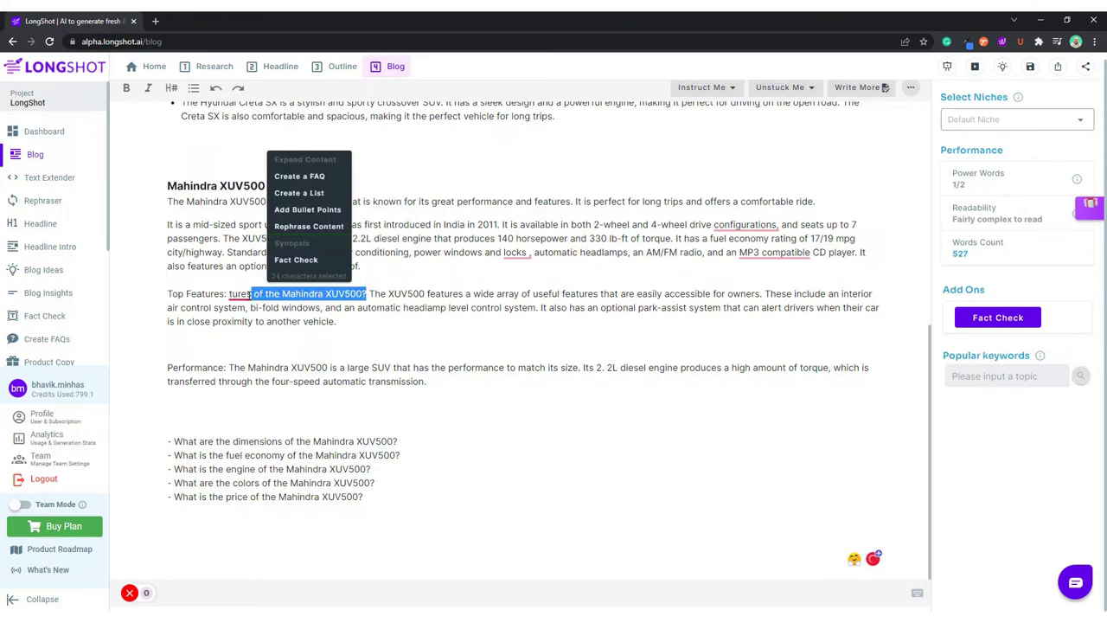
{"action": "key", "text": "BackSpace"}
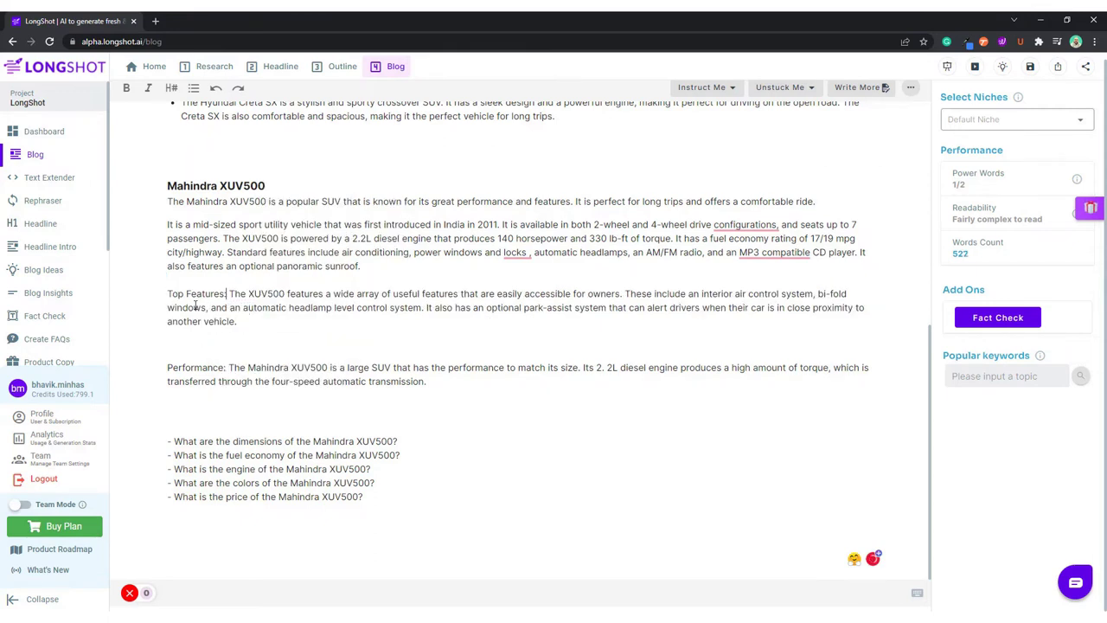
Bold 'Top Features' and 'Performance', removing the empty line between them
{"action": "left_click_drag", "start_coordinate": [225, 292], "coordinate": [161, 293]}
{"action": "key", "text": "ctrl+b"}
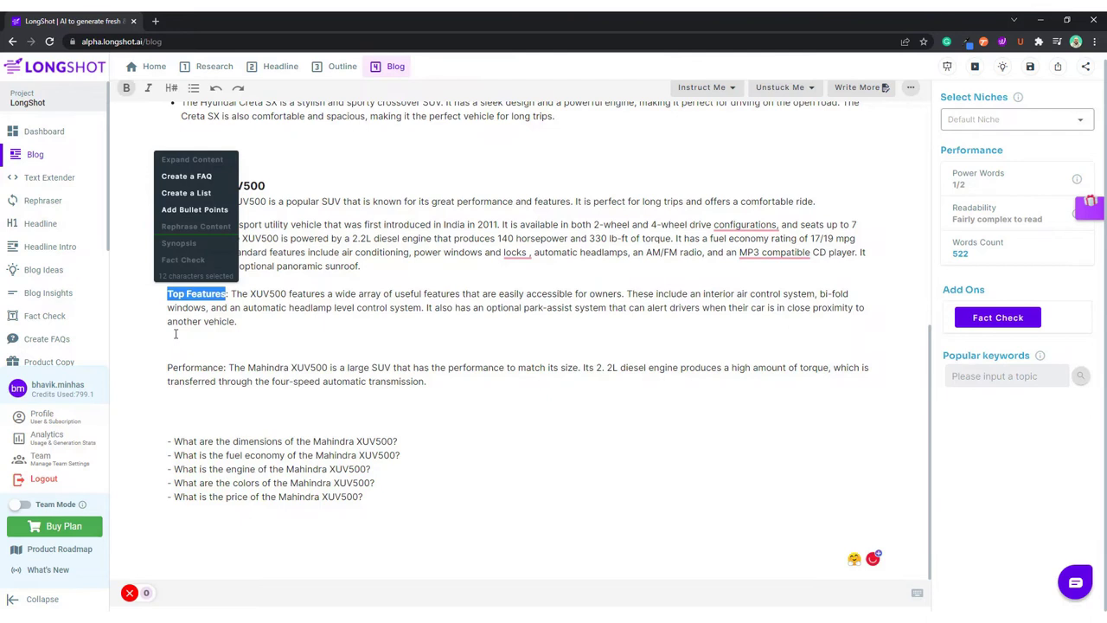
{"action": "left_click", "coordinate": [190, 339]}
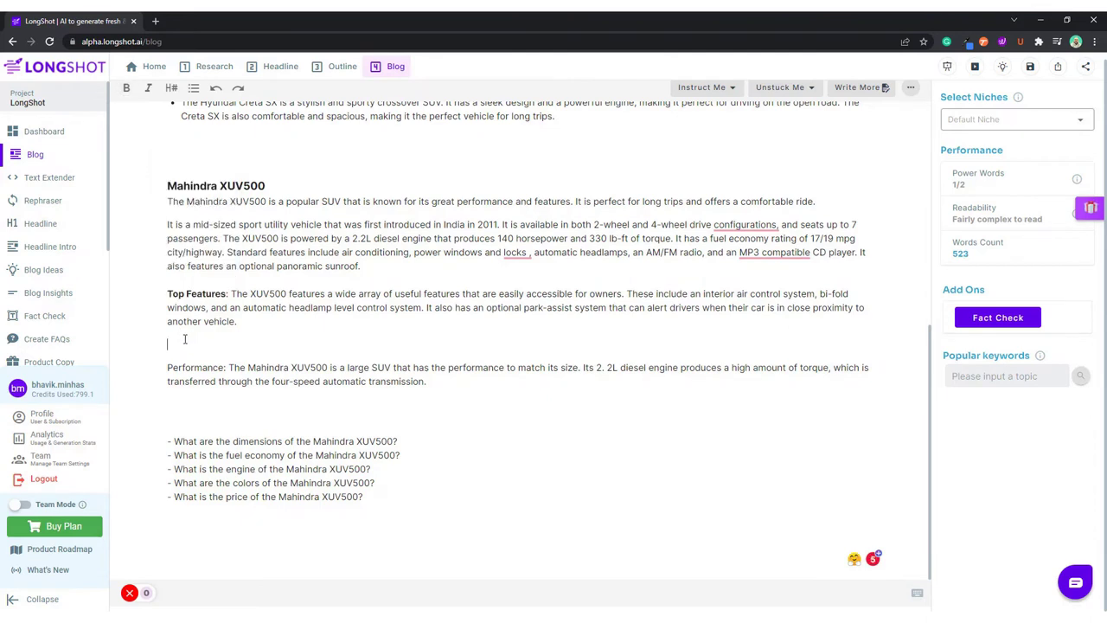
{"action": "key", "text": "Delete"}
{"action": "left_click_drag", "start_coordinate": [223, 366], "coordinate": [158, 372]}
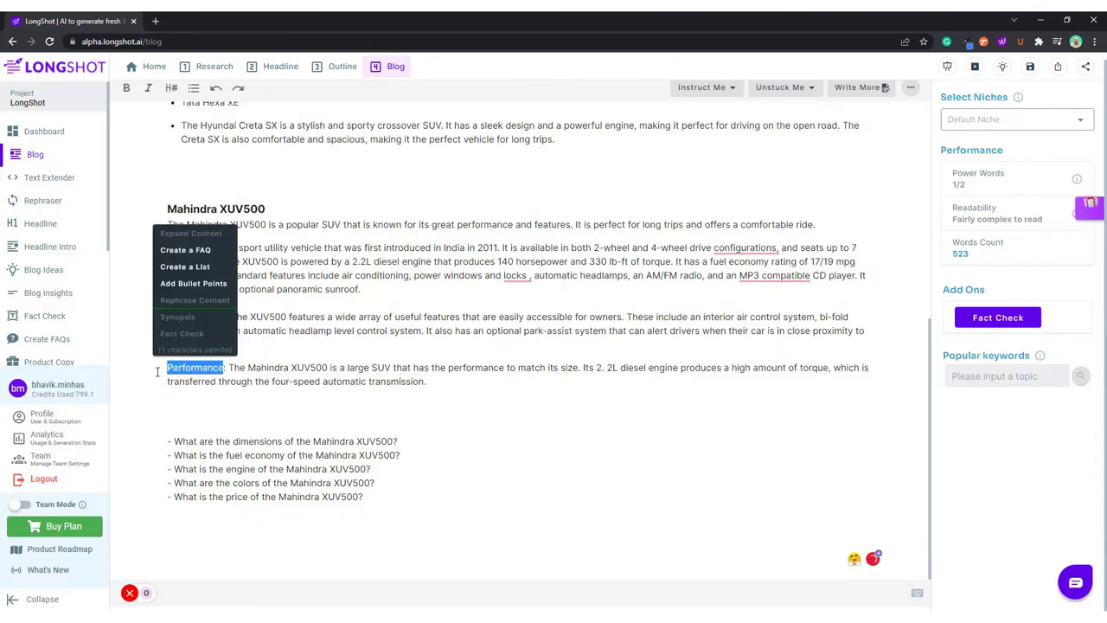
{"action": "key", "text": "ctrl+b"}
{"action": "left_click", "coordinate": [193, 404]}
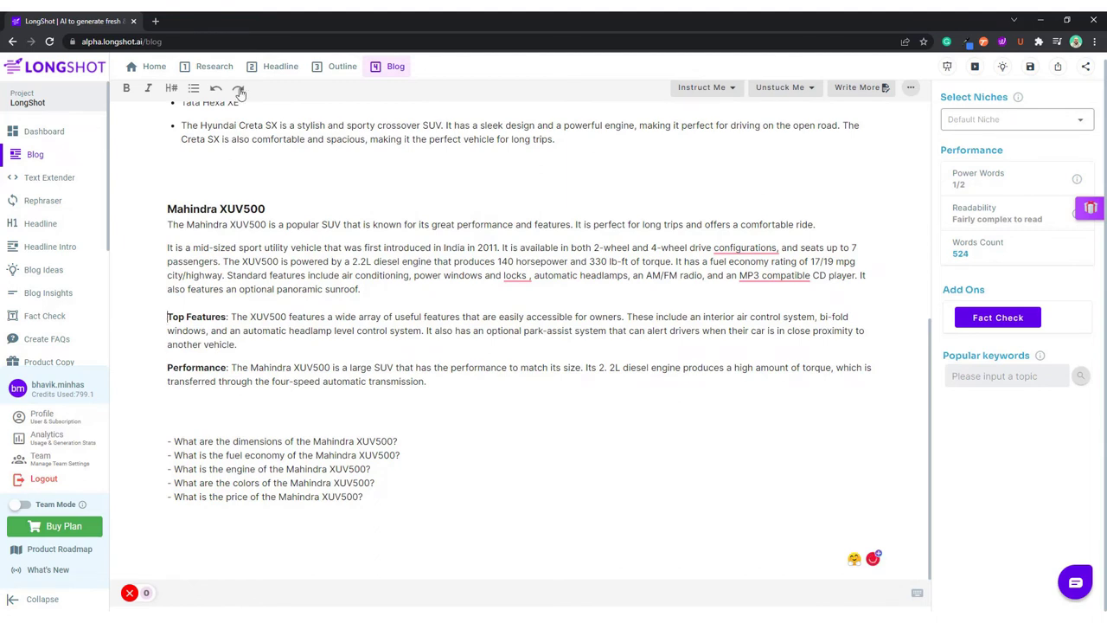
Make Top Features and Performance into bullet points in one list
{"action": "left_click", "coordinate": [194, 87]}
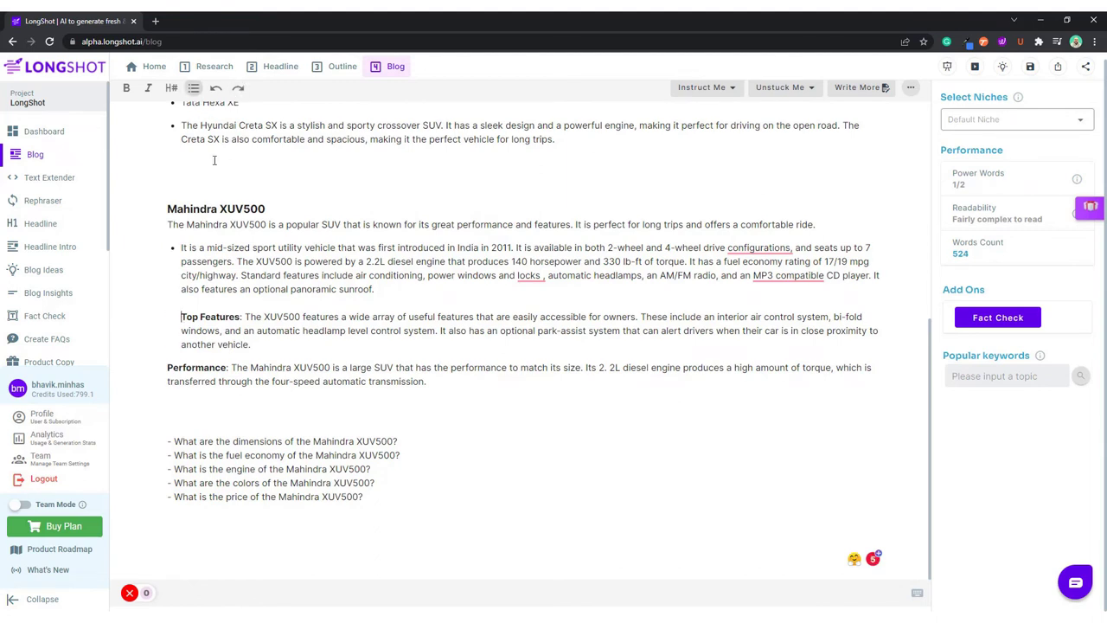
{"action": "left_click", "coordinate": [194, 87]}
{"action": "key", "text": "Return"}
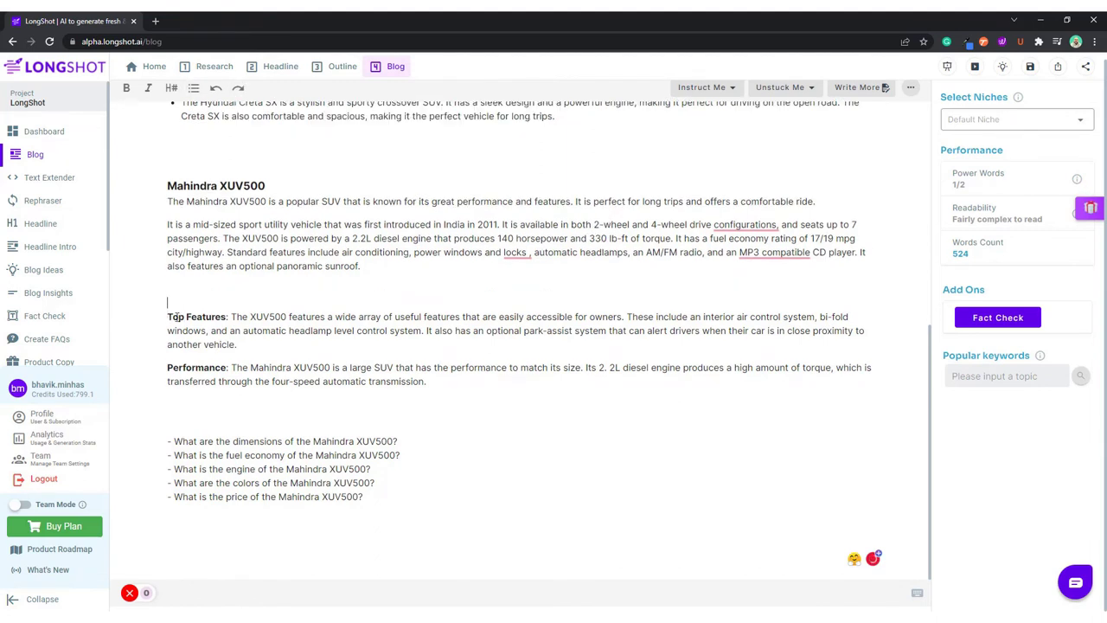
{"action": "left_click", "coordinate": [193, 88]}
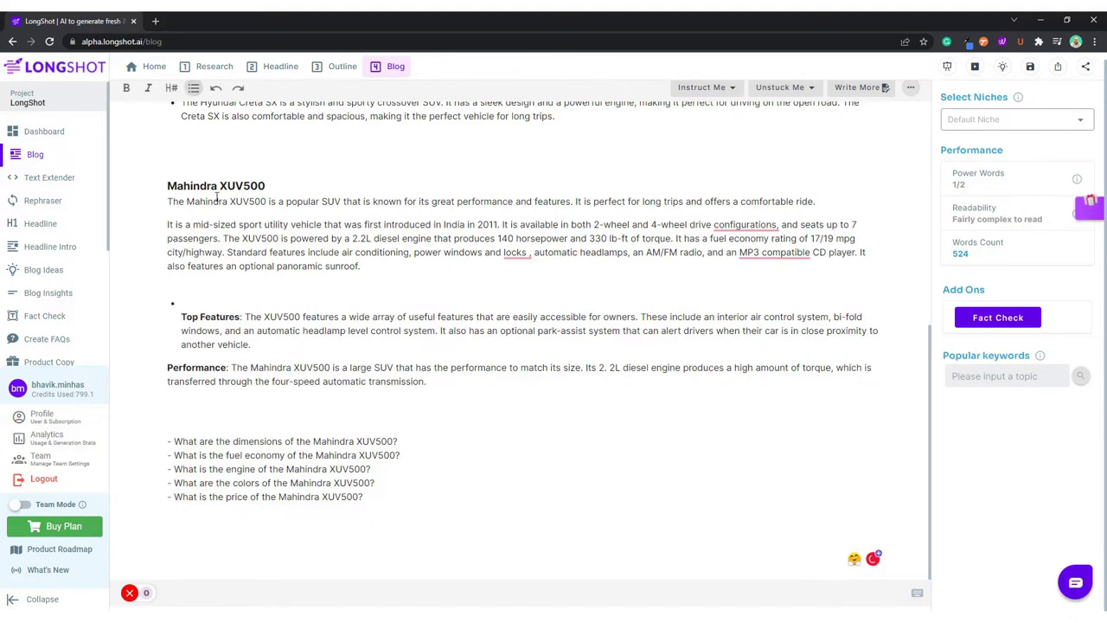
{"action": "key", "text": "BackSpace"}
{"action": "left_click", "coordinate": [282, 350]}
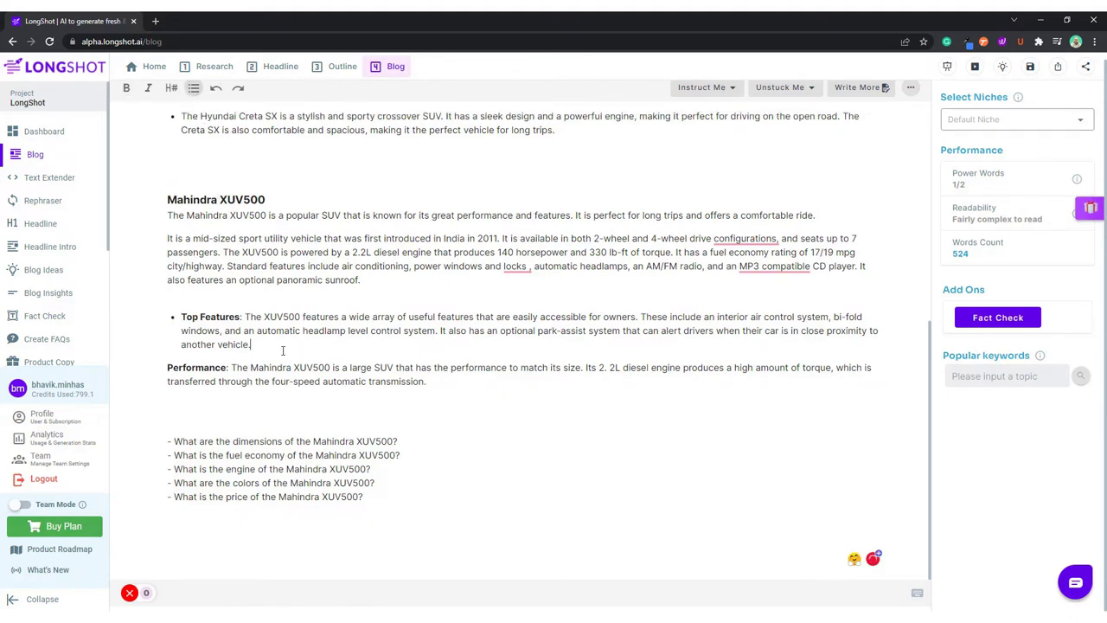
{"action": "key", "text": "Delete"}
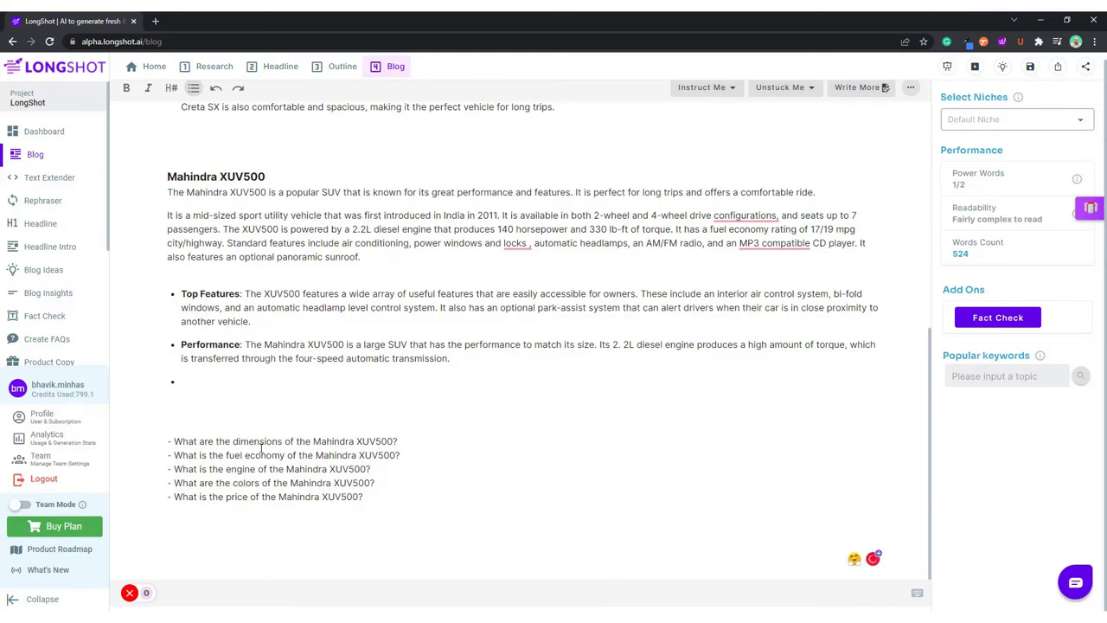
{"action": "key", "text": "Return"}
{"action": "key", "text": "Delete"}
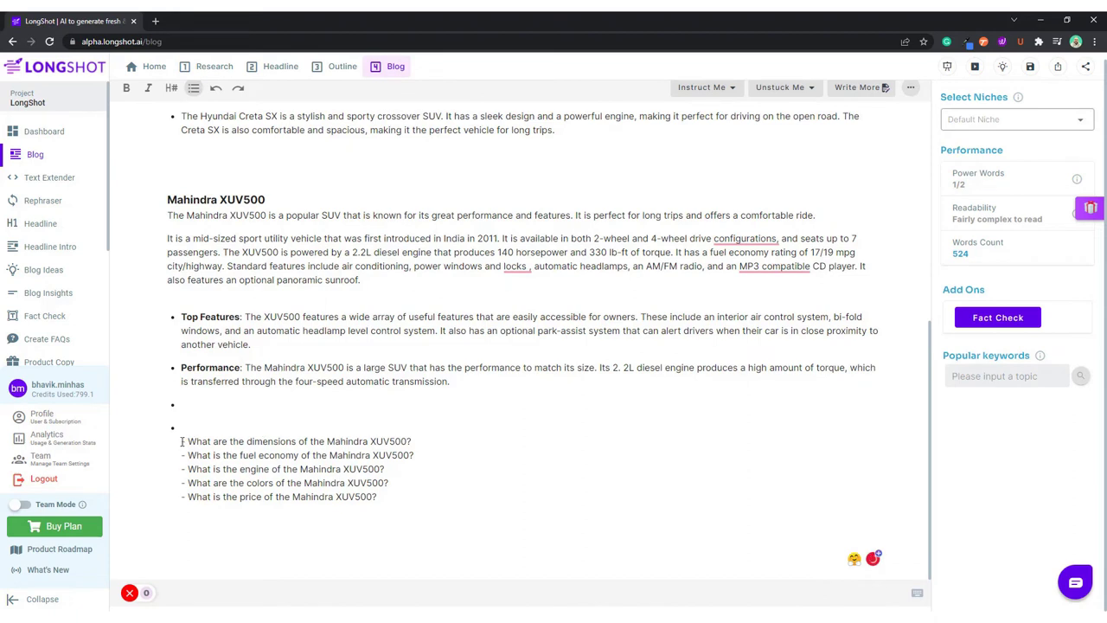
Undash the dimensions question and generate its dimensions and weight answers
{"action": "key", "text": "BackSpace"}
{"action": "key", "text": "BackSpace"}
{"action": "key", "text": "BackSpace"}
{"action": "left_click", "coordinate": [856, 86]}
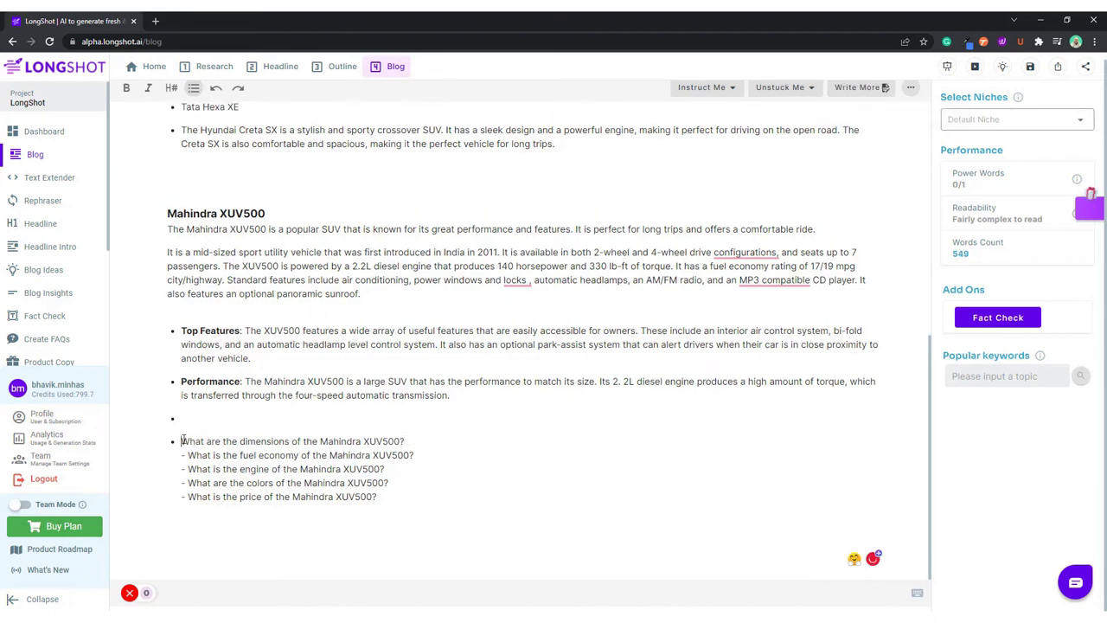
{"action": "left_click", "coordinate": [193, 87]}
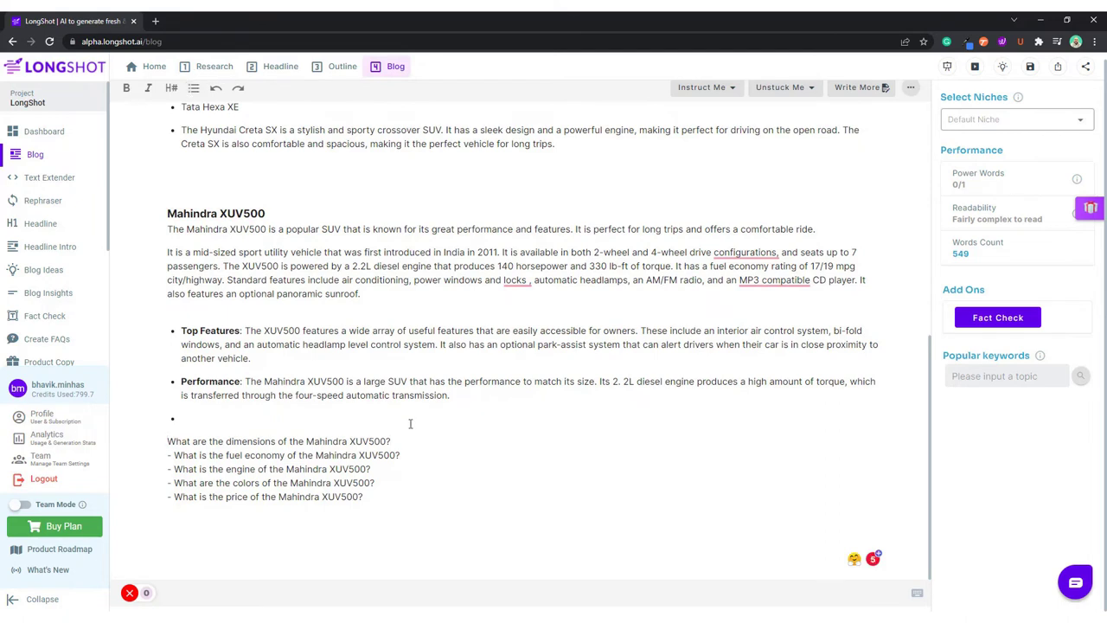
{"action": "left_click", "coordinate": [412, 450]}
{"action": "left_click", "coordinate": [857, 91]}
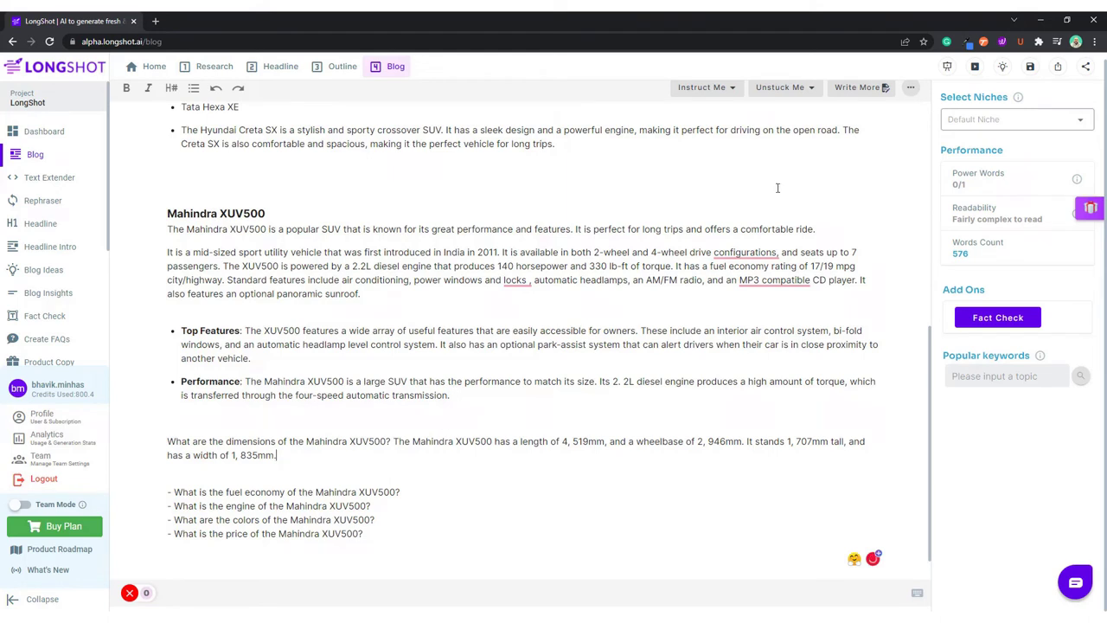
{"action": "left_click", "coordinate": [854, 90]}
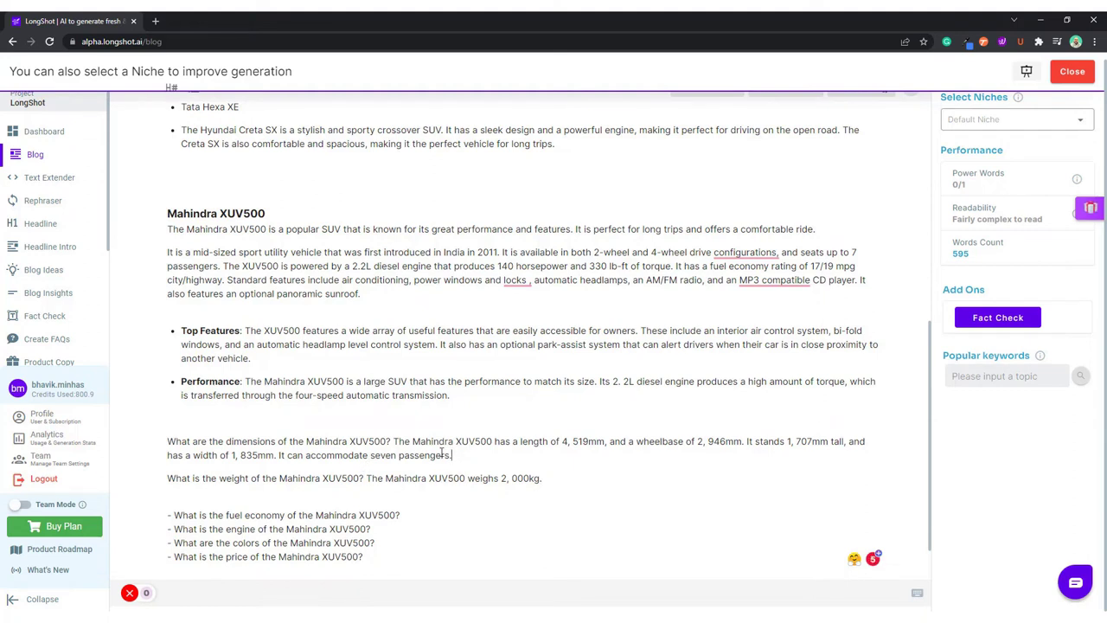
Delete the seven-passenger sentence and replace the dimensions question with 'Dimensions'
{"action": "left_click_drag", "start_coordinate": [451, 455], "coordinate": [279, 455]}
{"action": "key", "text": "BackSpace"}
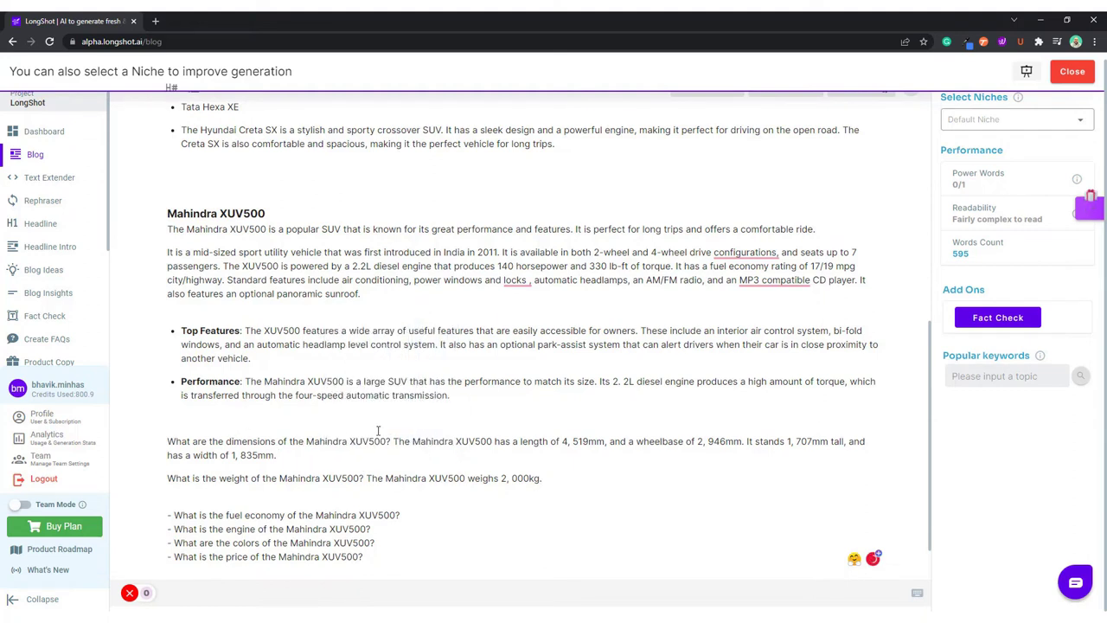
{"action": "left_click_drag", "start_coordinate": [390, 441], "coordinate": [279, 442]}
{"action": "key", "text": "BackSpace"}
{"action": "left_click", "coordinate": [167, 441]}
{"action": "type", "text": "D"}
Make a bold 'Dimensions:' bullet and dismiss the niche suggestion banner
{"action": "left_click", "coordinate": [219, 447]}
{"action": "type", "text": ":"}
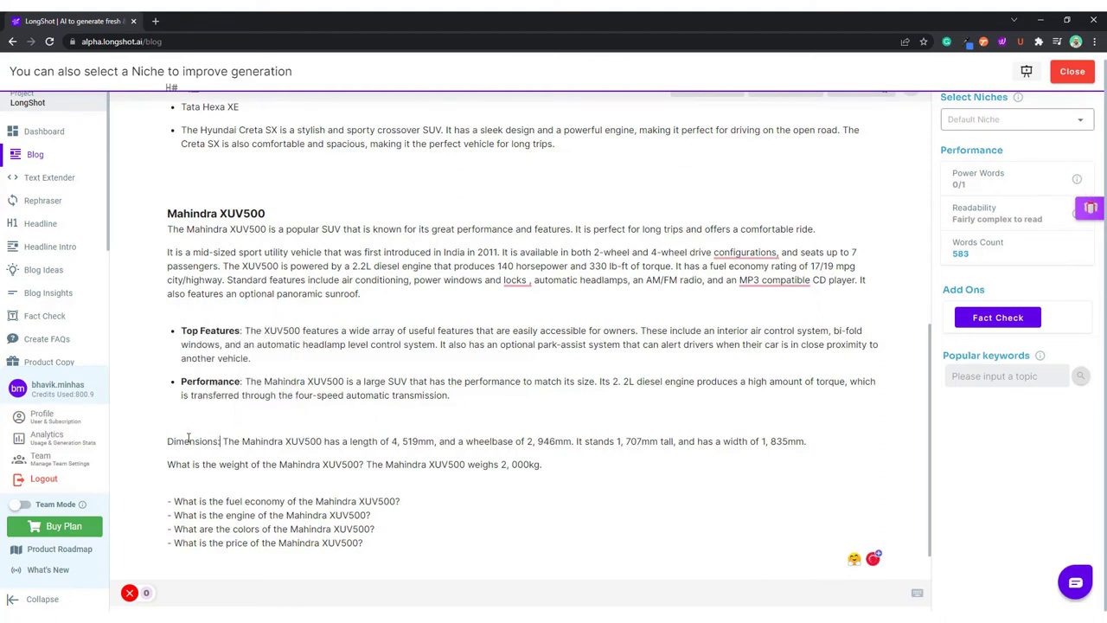
{"action": "double_click", "coordinate": [188, 440]}
{"action": "key", "text": "ctrl+b"}
{"action": "key", "text": "Left"}
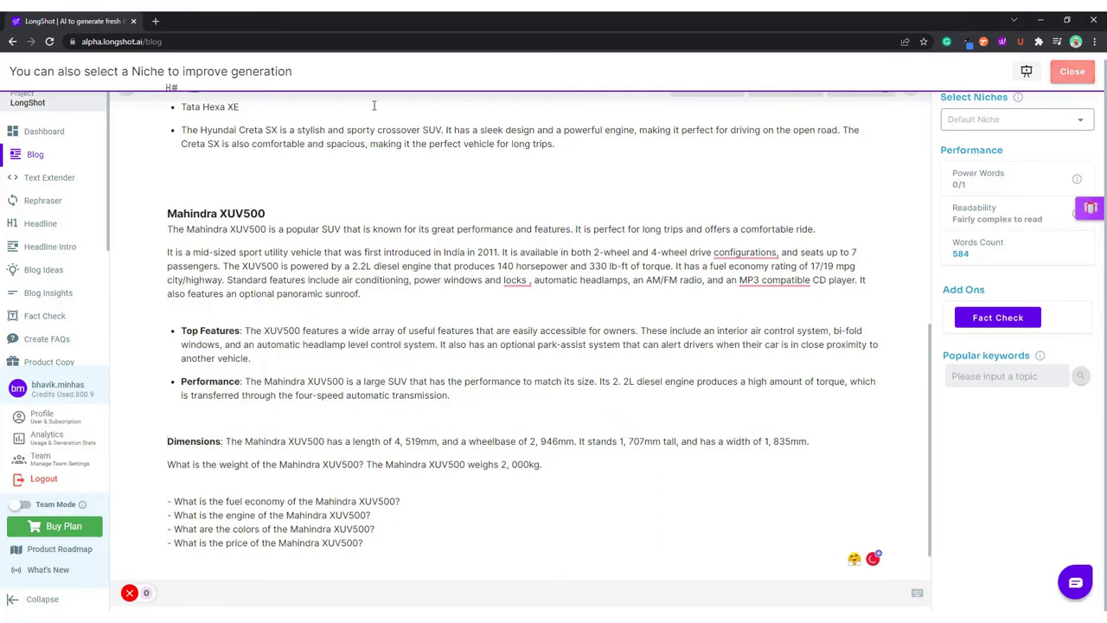
{"action": "left_click", "coordinate": [1071, 72]}
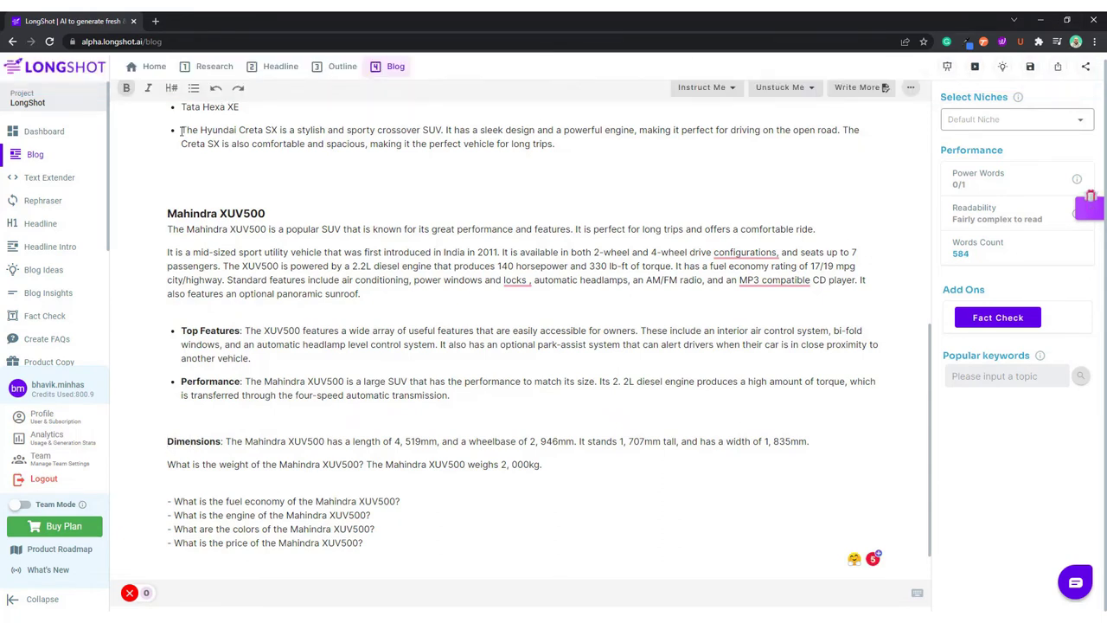
{"action": "left_click", "coordinate": [182, 417]}
{"action": "key", "text": "Delete"}
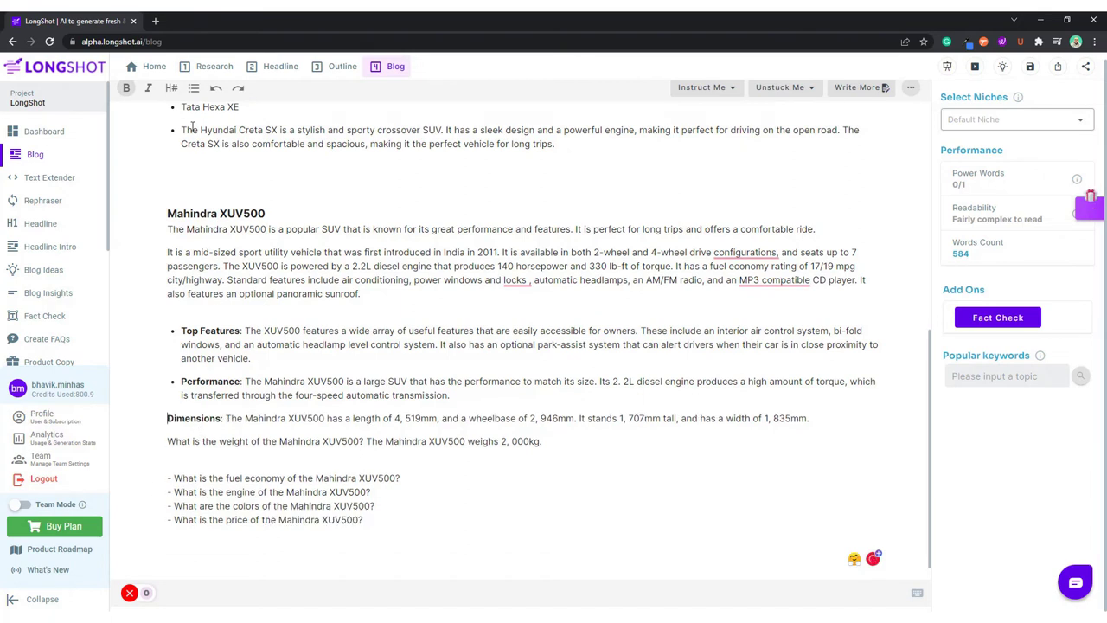
{"action": "left_click", "coordinate": [194, 88]}
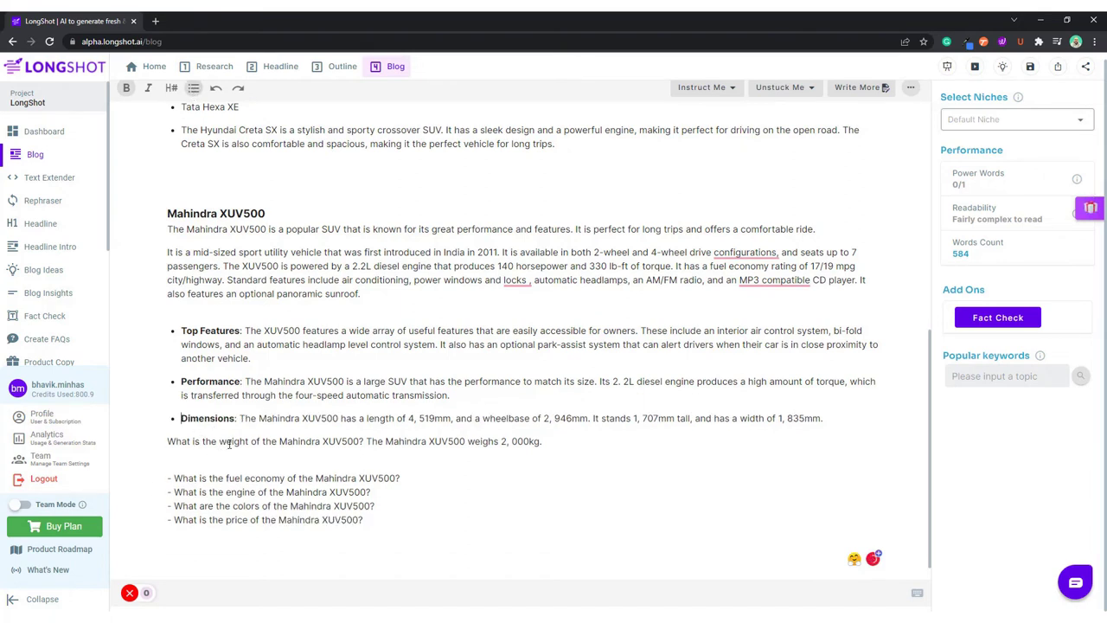
Turn the weight question into a bold 'Weight:' bullet reading 2,000kg
{"action": "left_click_drag", "start_coordinate": [227, 443], "coordinate": [168, 440]}
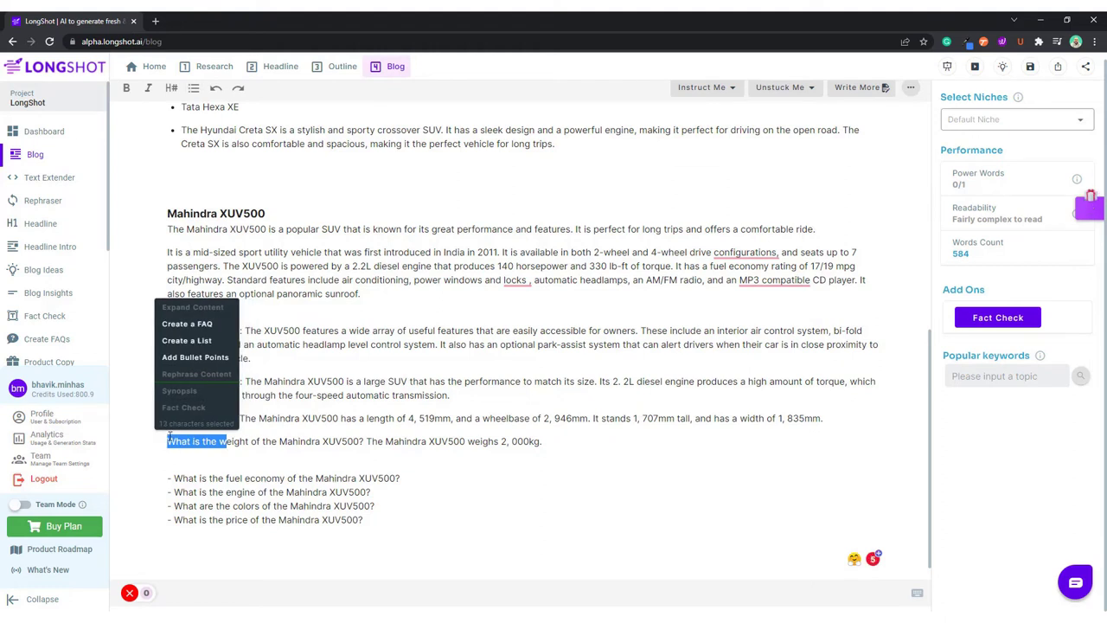
{"action": "type", "text": "W"}
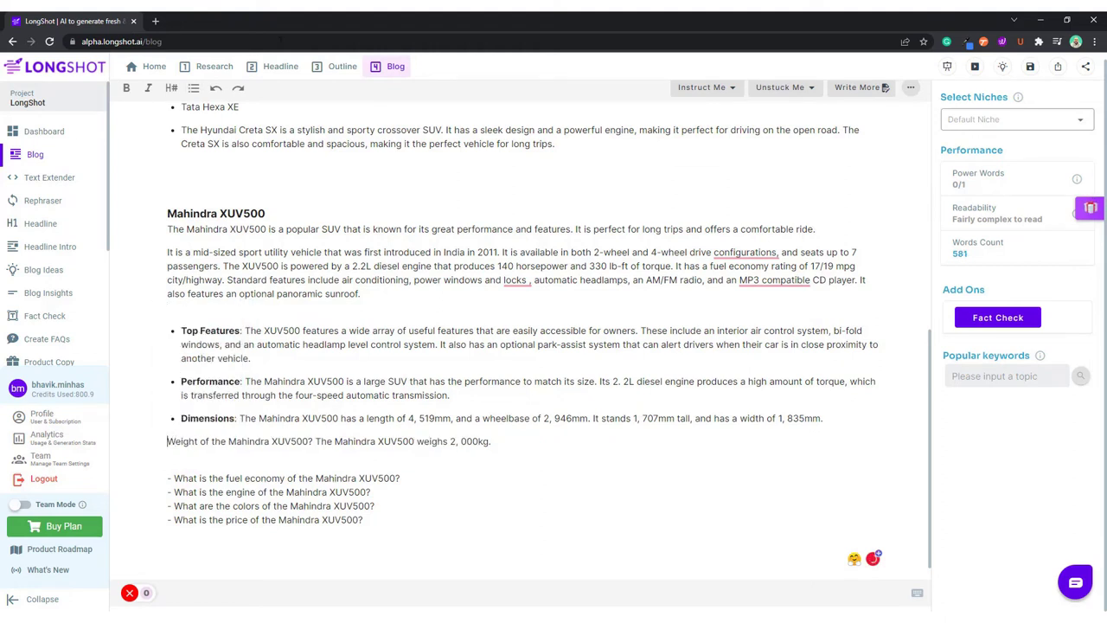
{"action": "left_click", "coordinate": [193, 88]}
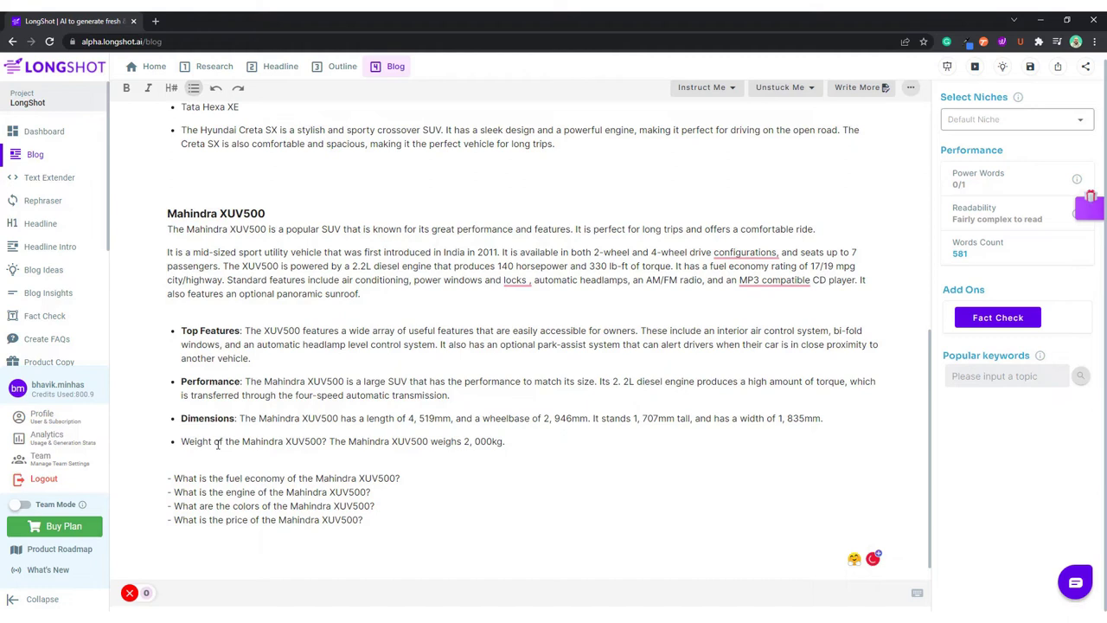
{"action": "left_click_drag", "start_coordinate": [214, 443], "coordinate": [326, 441]}
{"action": "key", "text": "BackSpace"}
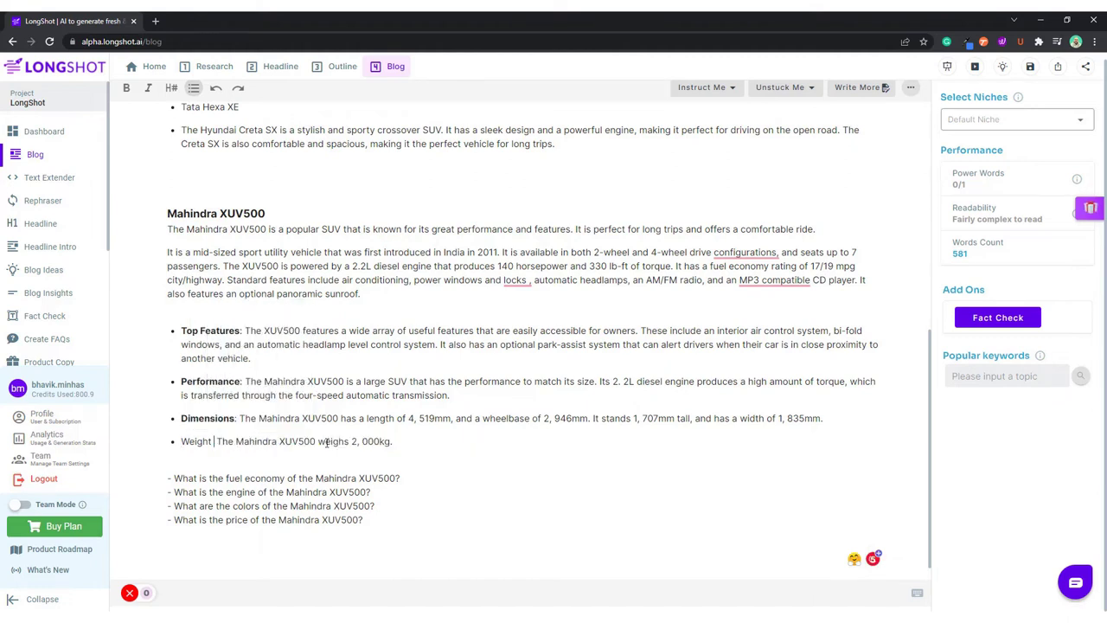
{"action": "type", "text": ":"}
{"action": "double_click", "coordinate": [185, 440]}
{"action": "key", "text": "ctrl+b"}
{"action": "left_click", "coordinate": [274, 464]}
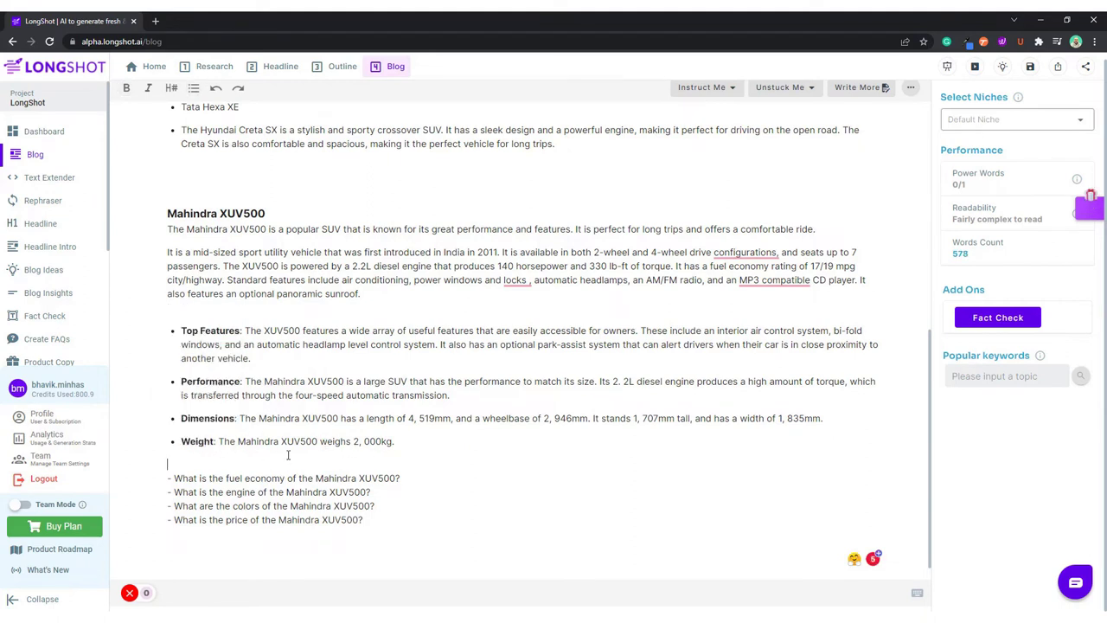
{"action": "left_click", "coordinate": [359, 440]}
{"action": "key", "text": "BackSpace"}
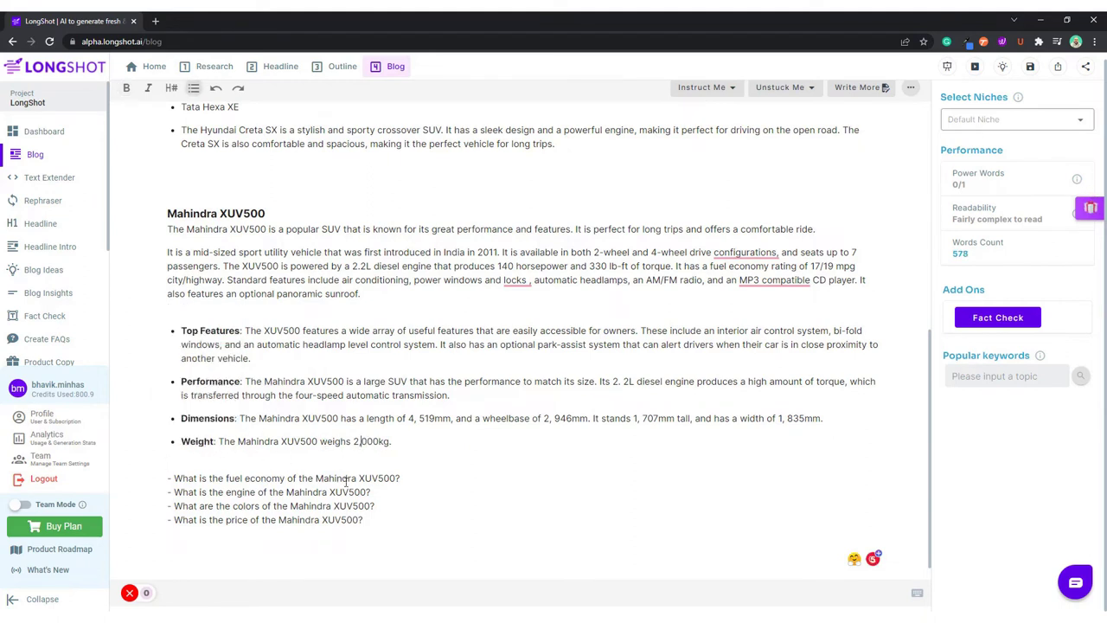
Drop the period after 2,000kg, undash the fuel-economy question, and generate its answer
{"action": "left_click", "coordinate": [394, 452]}
{"action": "key", "text": "BackSpace"}
{"action": "left_click", "coordinate": [174, 478]}
{"action": "key", "text": "BackSpace"}
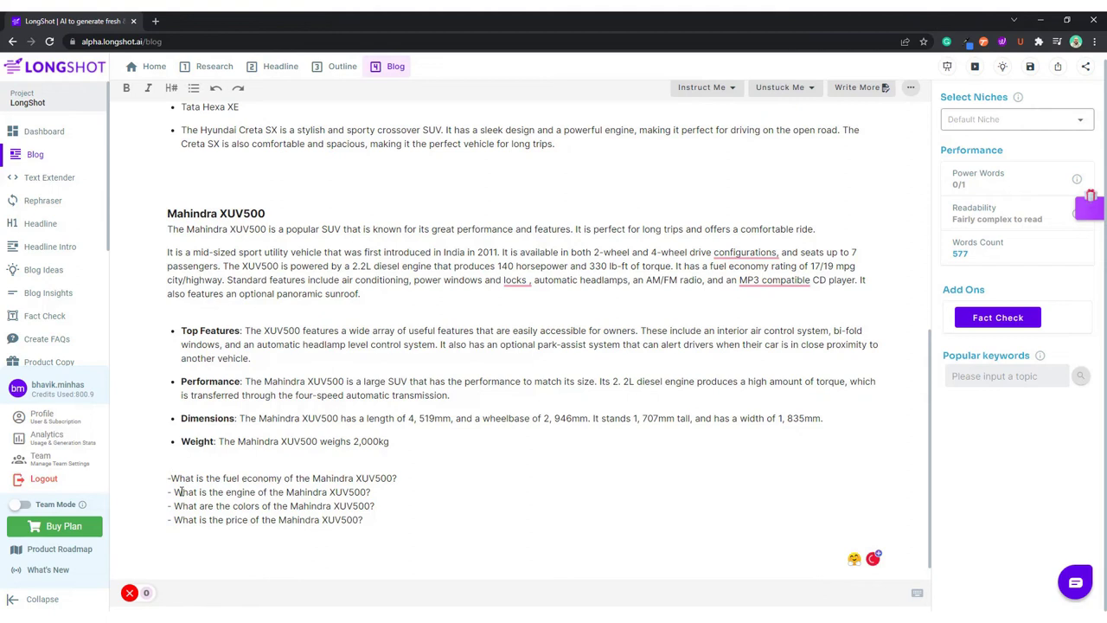
{"action": "key", "text": "BackSpace"}
{"action": "left_click", "coordinate": [397, 478]}
{"action": "key", "text": "Return"}
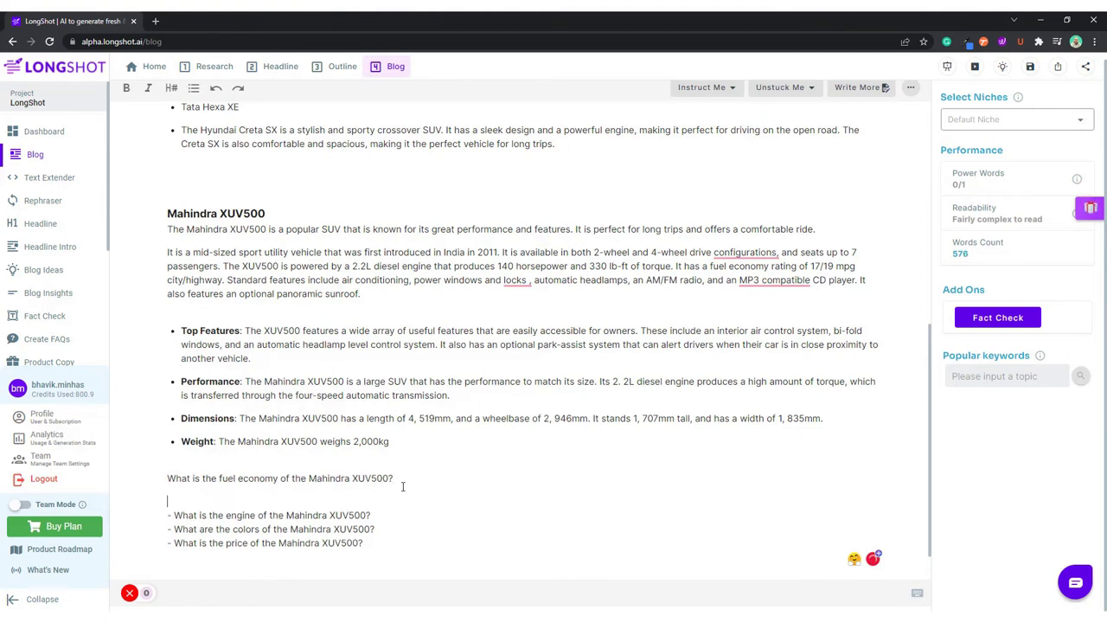
{"action": "left_click", "coordinate": [860, 88]}
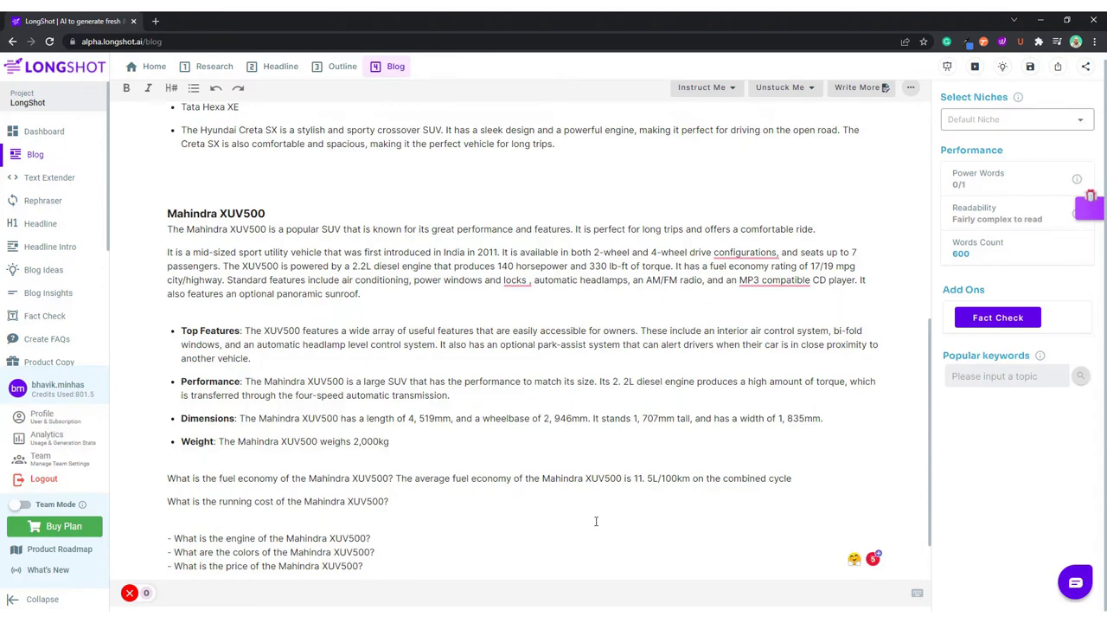
Rewrite the fuel-economy question as a bold 'Fuel economy:' bullet giving 11.5L/100km
{"action": "left_click_drag", "start_coordinate": [221, 478], "coordinate": [148, 481]}
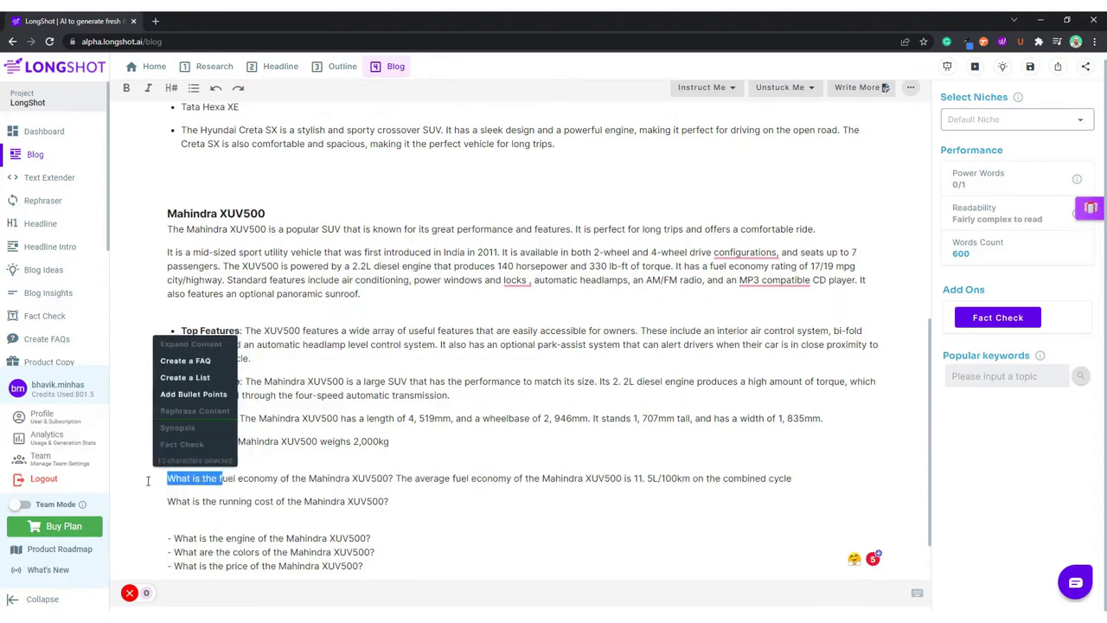
{"action": "type", "text": "F"}
{"action": "left_click_drag", "start_coordinate": [230, 478], "coordinate": [344, 475]}
{"action": "type", "text": ":"}
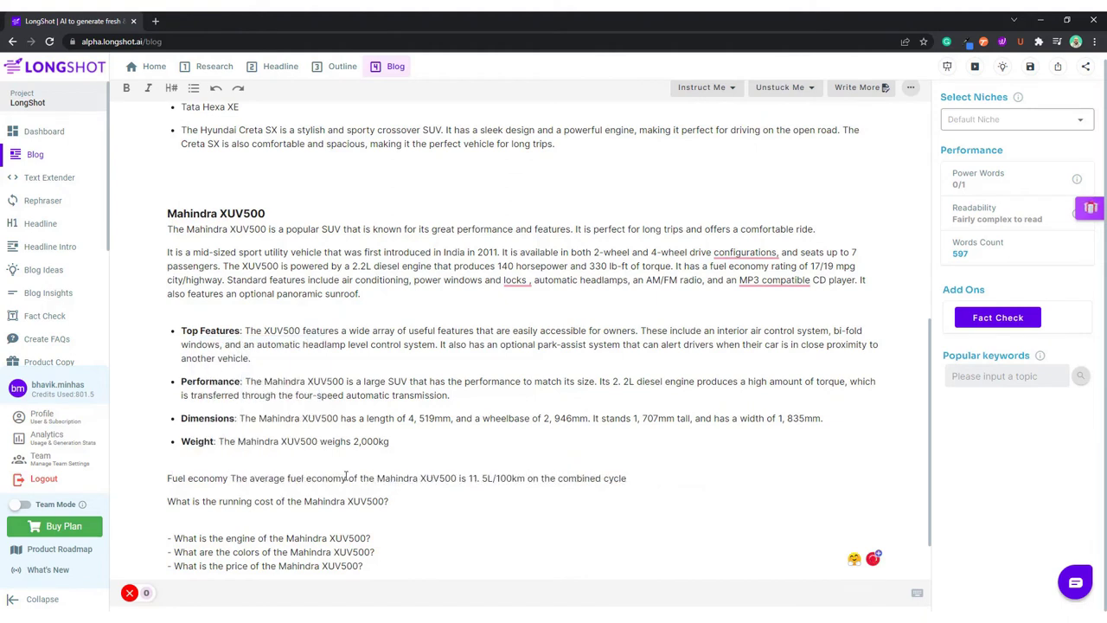
{"action": "left_click_drag", "start_coordinate": [229, 478], "coordinate": [167, 480]}
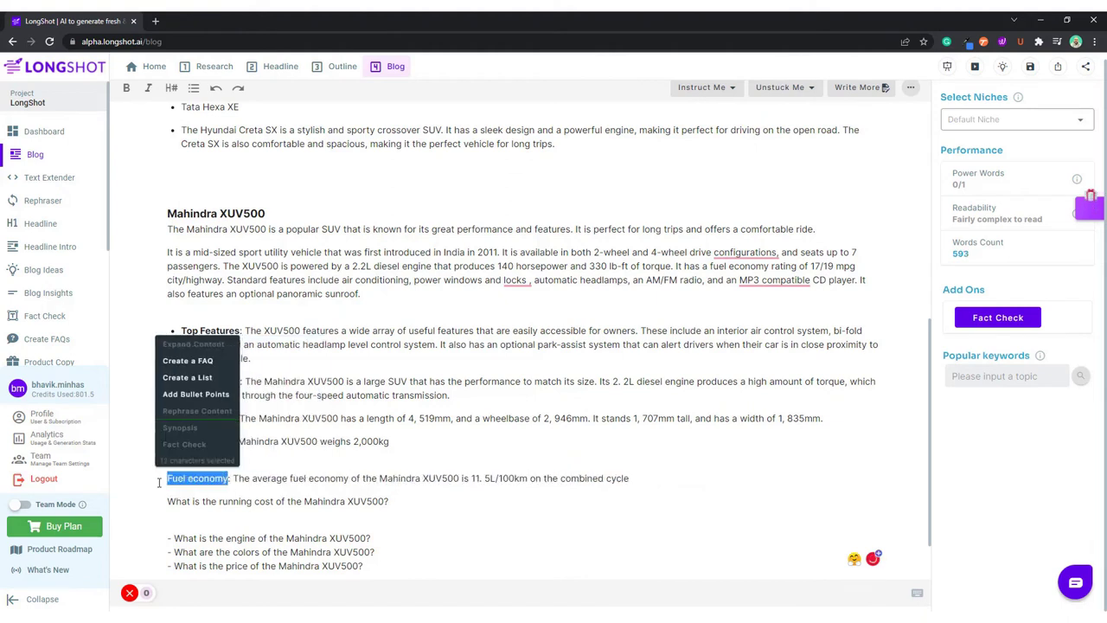
{"action": "triple_click", "coordinate": [167, 486]}
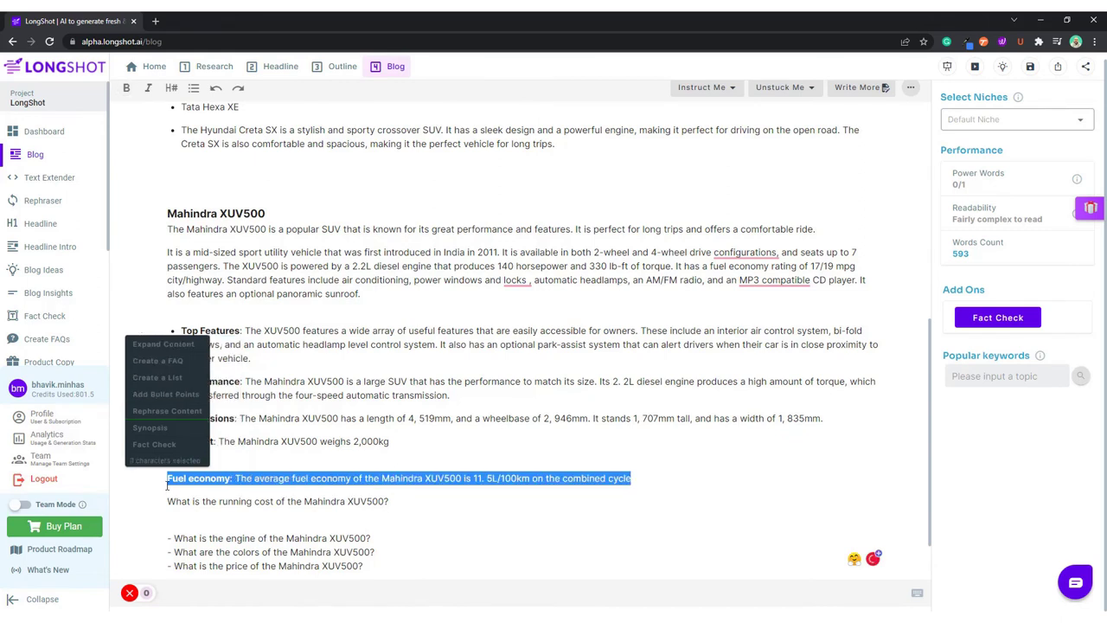
{"action": "left_click", "coordinate": [169, 478]}
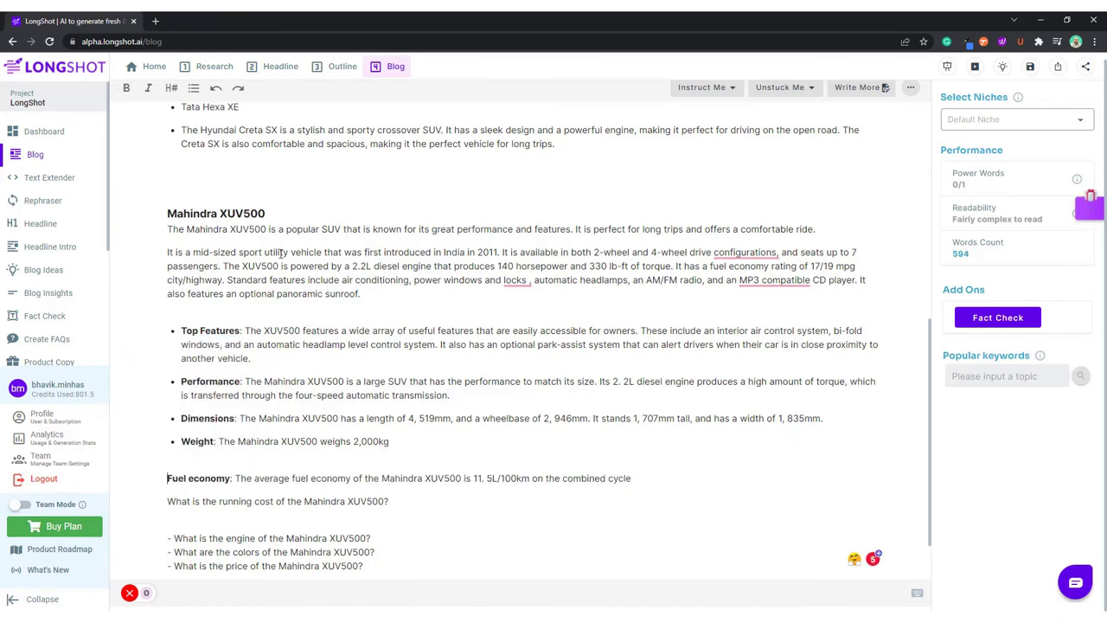
{"action": "left_click", "coordinate": [194, 87]}
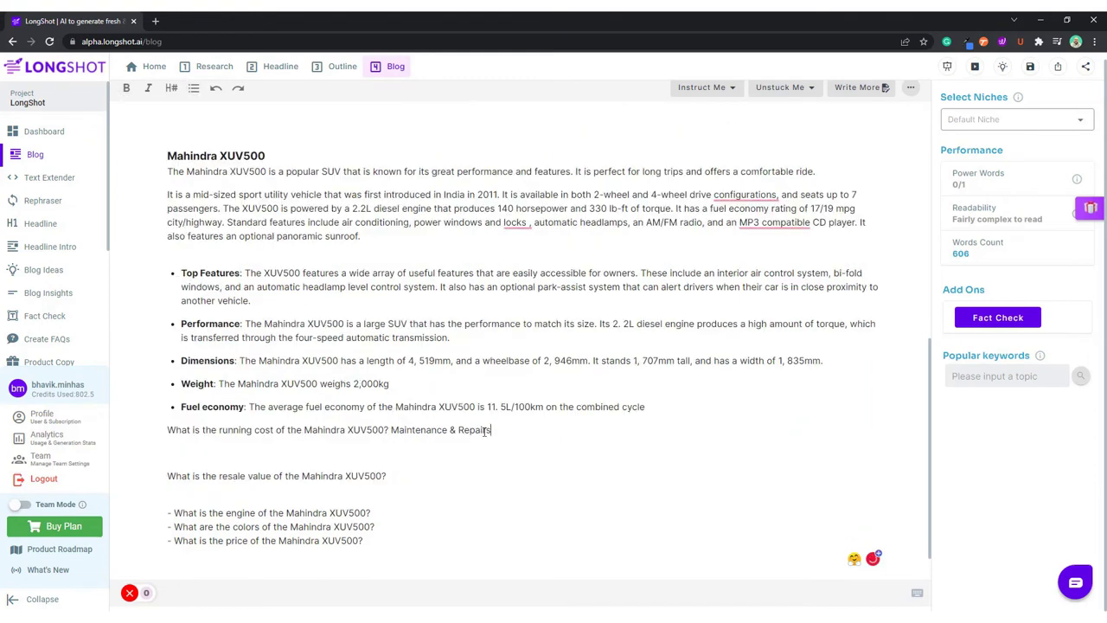
Trim 'Maintenance & Repairs' from the running-cost question, generate an answer, then delete that paragraph
{"action": "left_click_drag", "start_coordinate": [490, 430], "coordinate": [194, 430]}
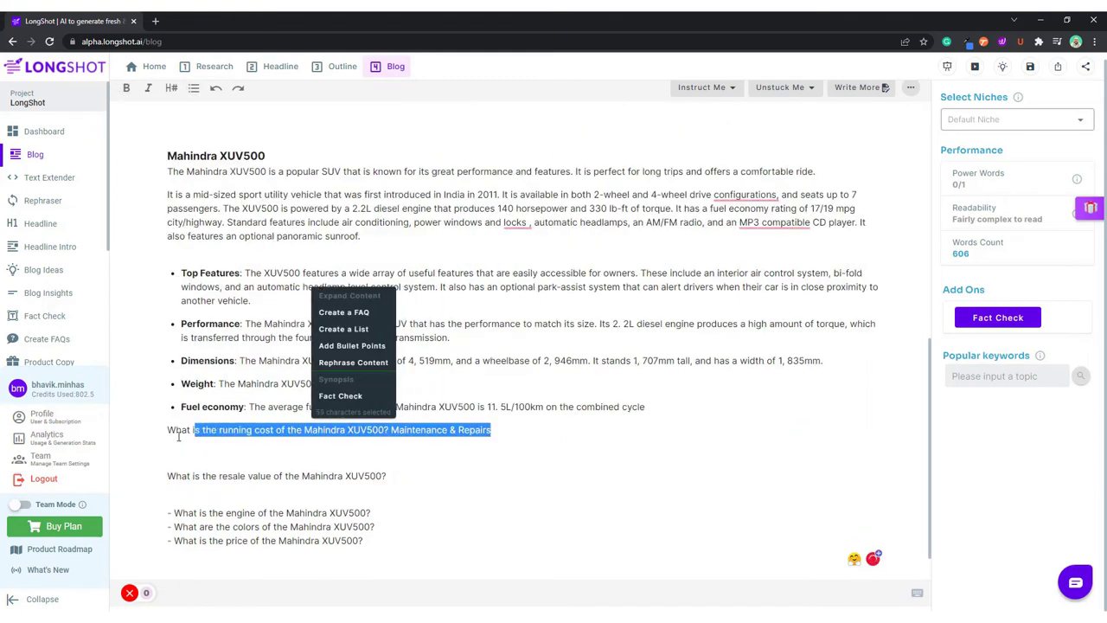
{"action": "left_click", "coordinate": [160, 438]}
{"action": "triple_click", "coordinate": [160, 438]}
{"action": "left_click", "coordinate": [477, 446]}
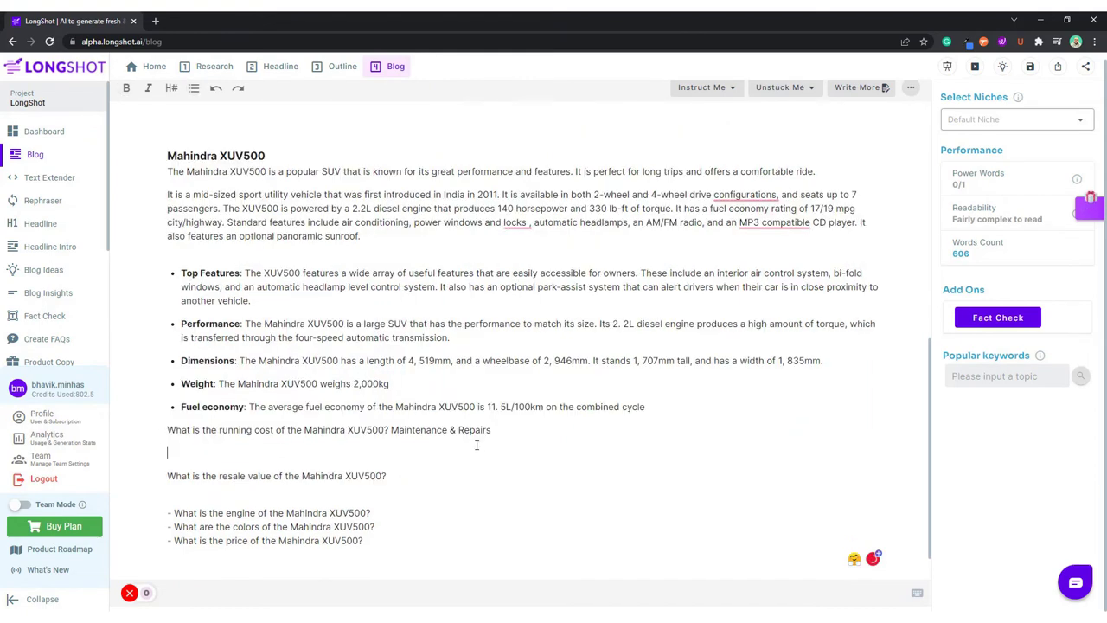
{"action": "left_click_drag", "start_coordinate": [495, 429], "coordinate": [391, 429]}
{"action": "key", "text": "BackSpace"}
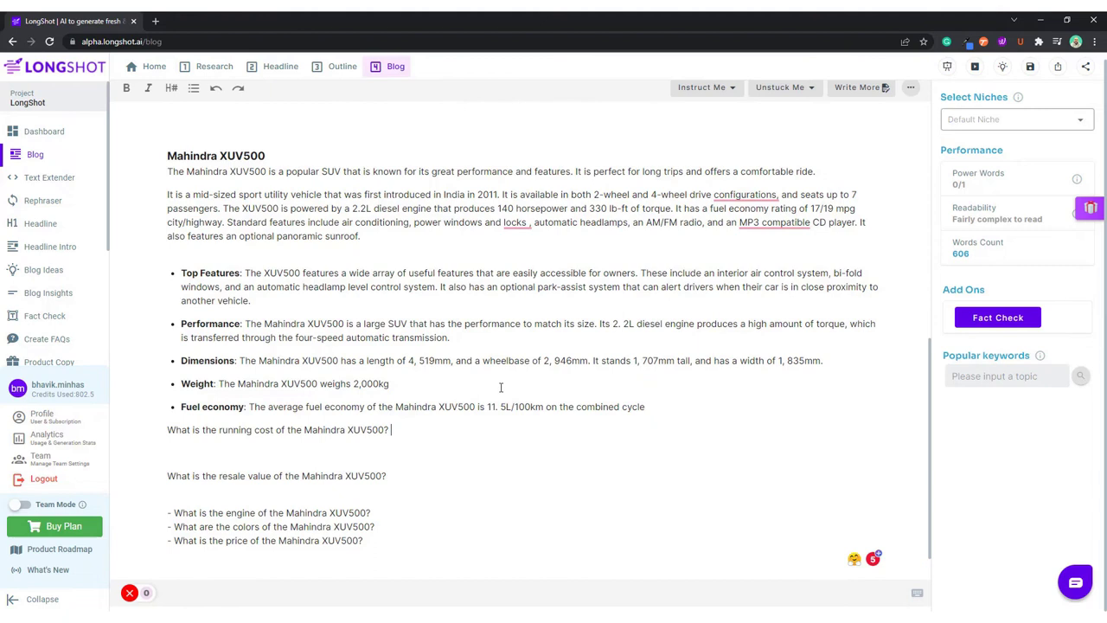
{"action": "left_click", "coordinate": [882, 87]}
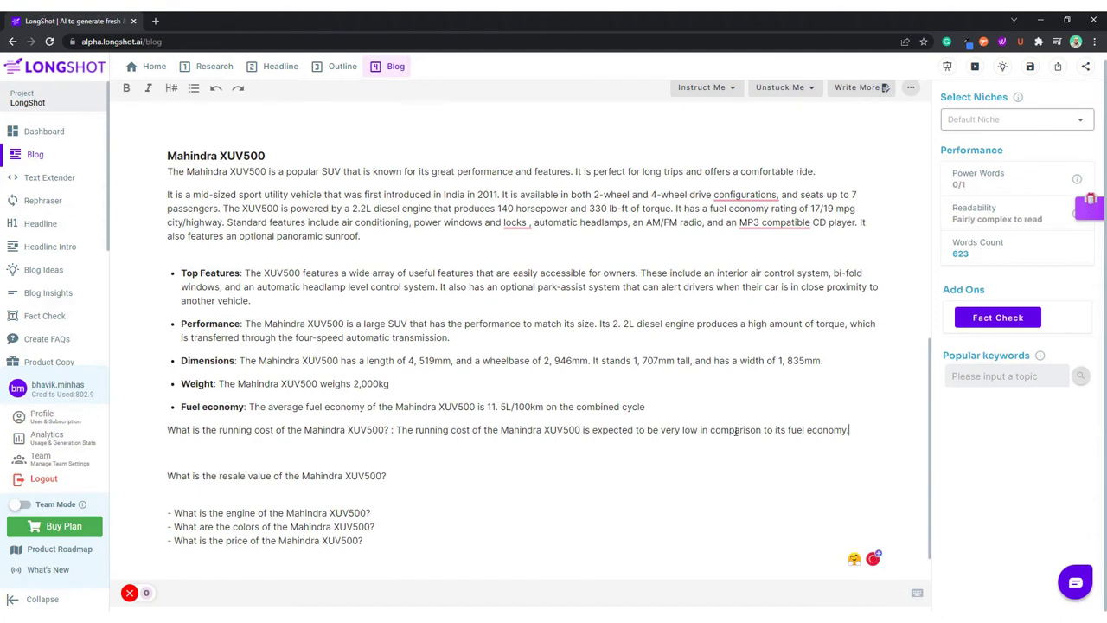
{"action": "triple_click", "coordinate": [735, 430]}
{"action": "key", "text": "BackSpace"}
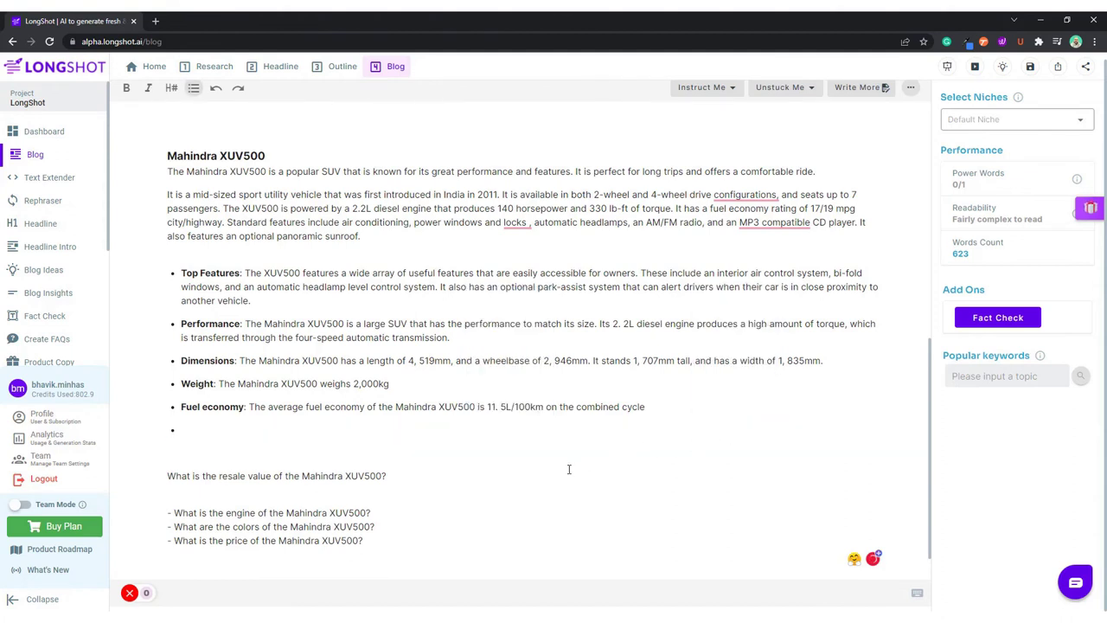
Delete the resale-value question, and undash the engine question with a blank line after it
{"action": "triple_click", "coordinate": [295, 482]}
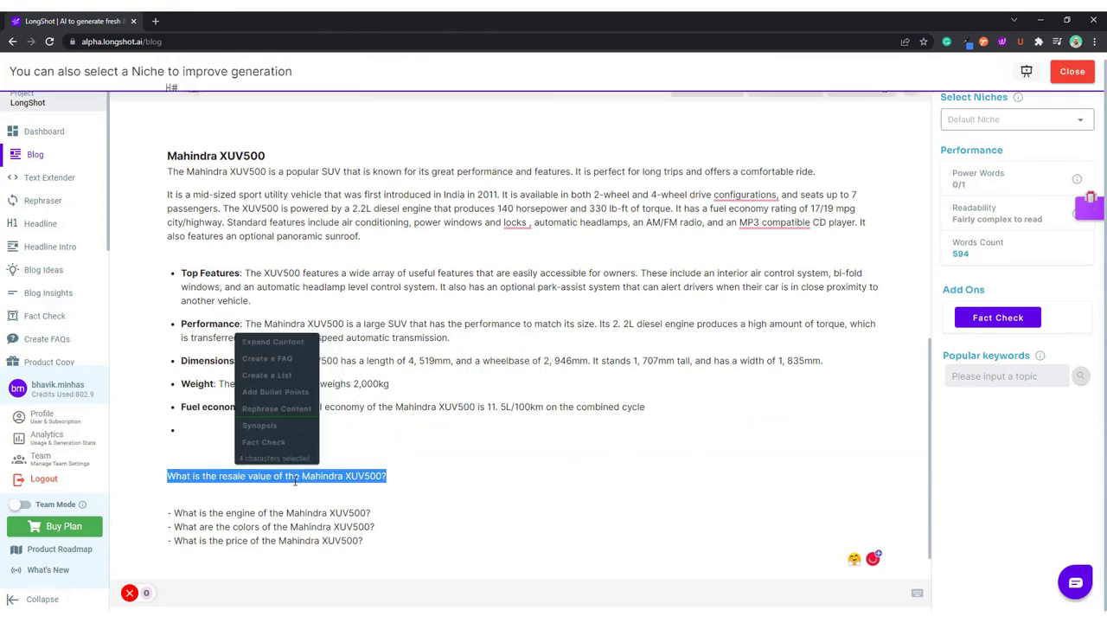
{"action": "key", "text": "BackSpace"}
{"action": "key", "text": "BackSpace"}
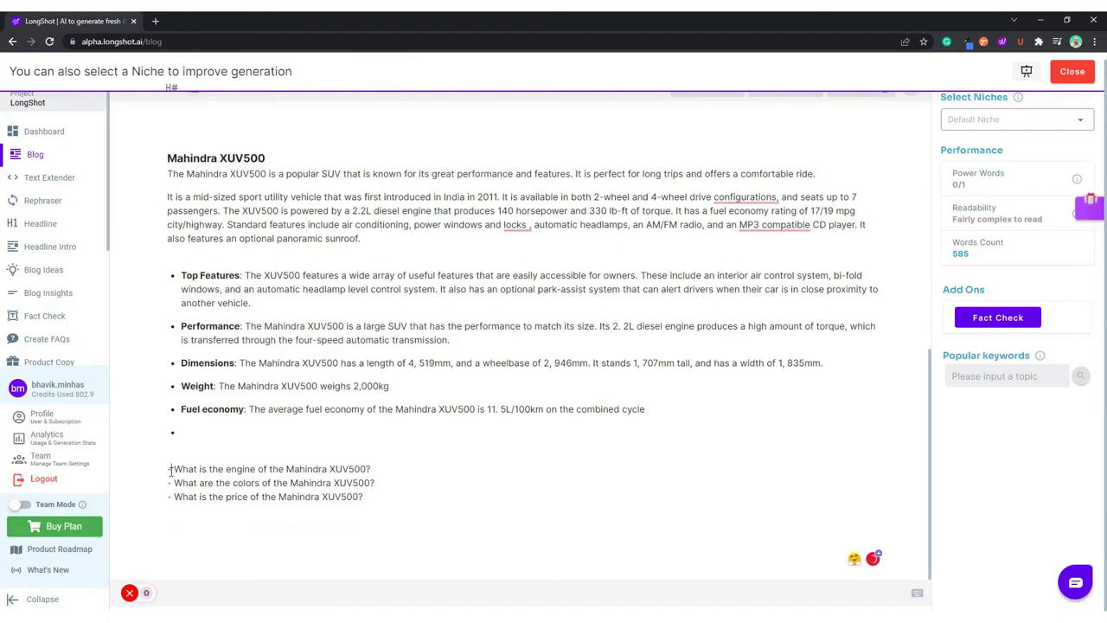
{"action": "triple_click", "coordinate": [171, 469]}
{"action": "left_click", "coordinate": [174, 468]}
{"action": "key", "text": "BackSpace"}
{"action": "key", "text": "BackSpace"}
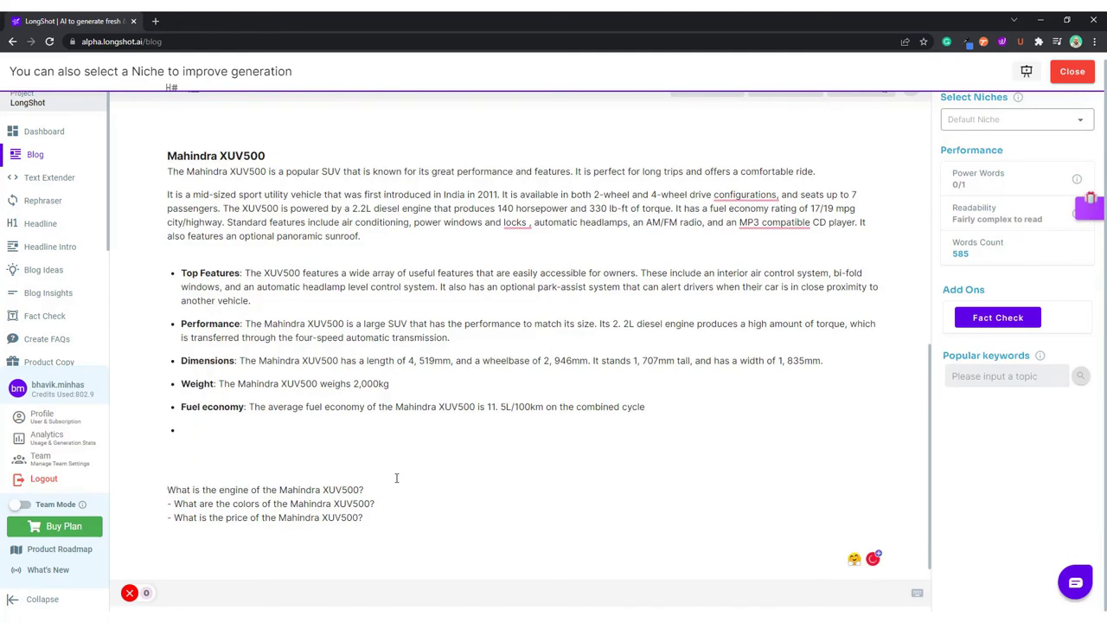
{"action": "left_click", "coordinate": [370, 468]}
{"action": "key", "text": "Return"}
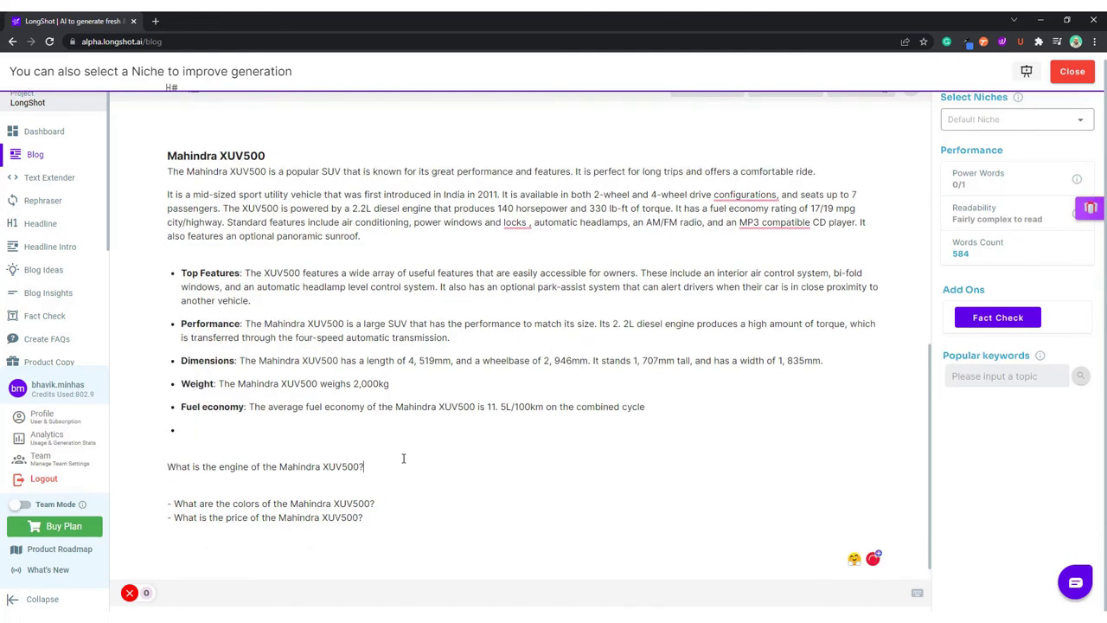
Dismiss the niche banner and generate an answer to the engine question with Ctrl+Enter
{"action": "left_click", "coordinate": [1079, 76]}
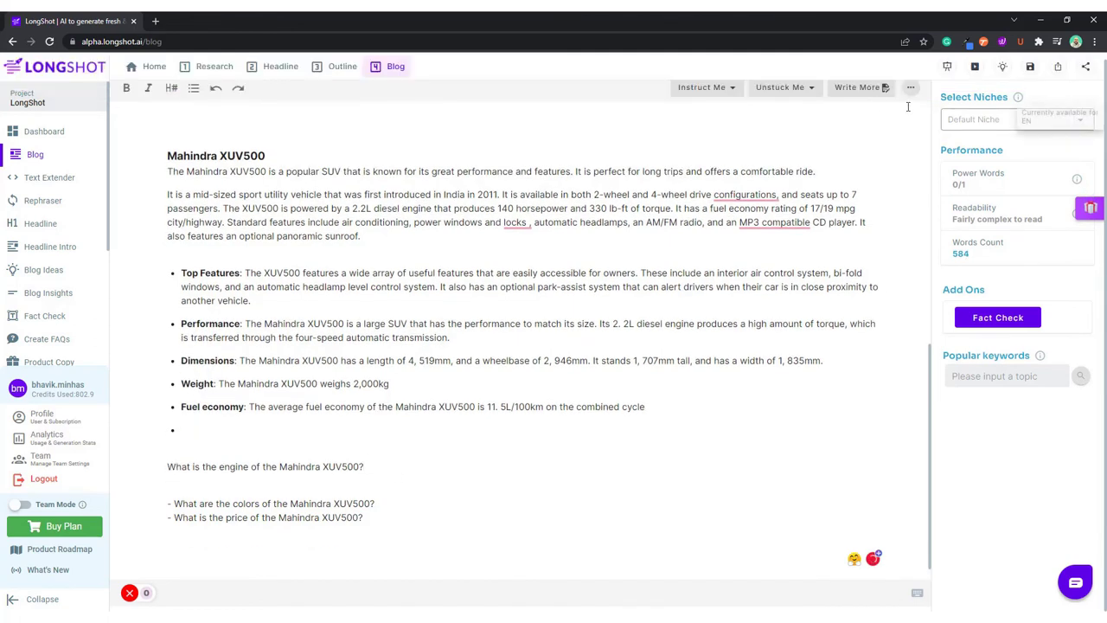
{"action": "left_click", "coordinate": [916, 592]}
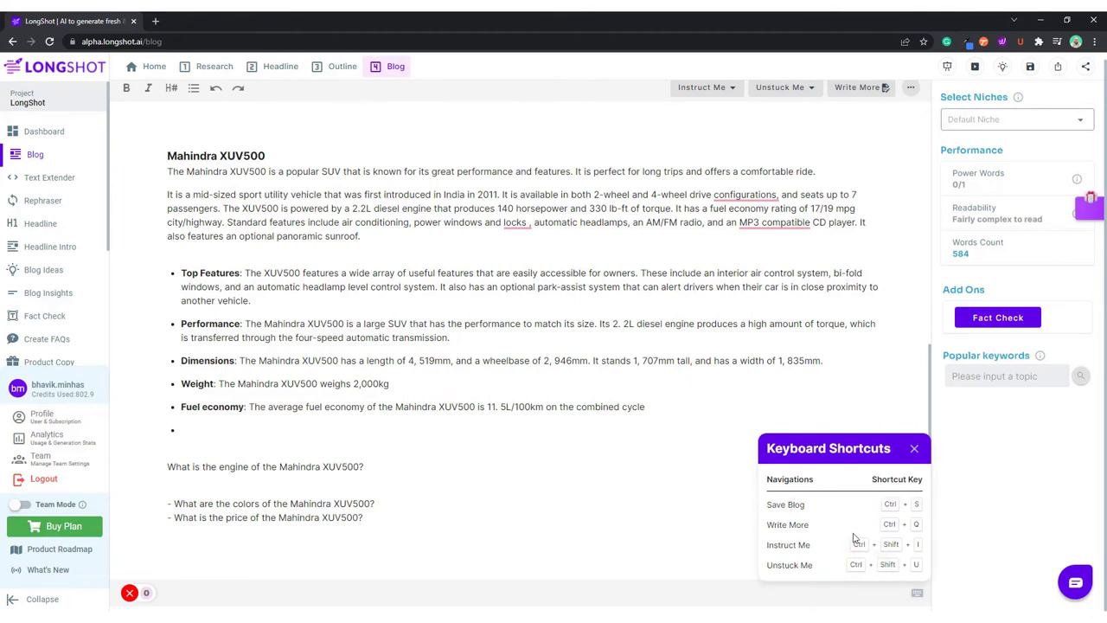
{"action": "left_click", "coordinate": [427, 468]}
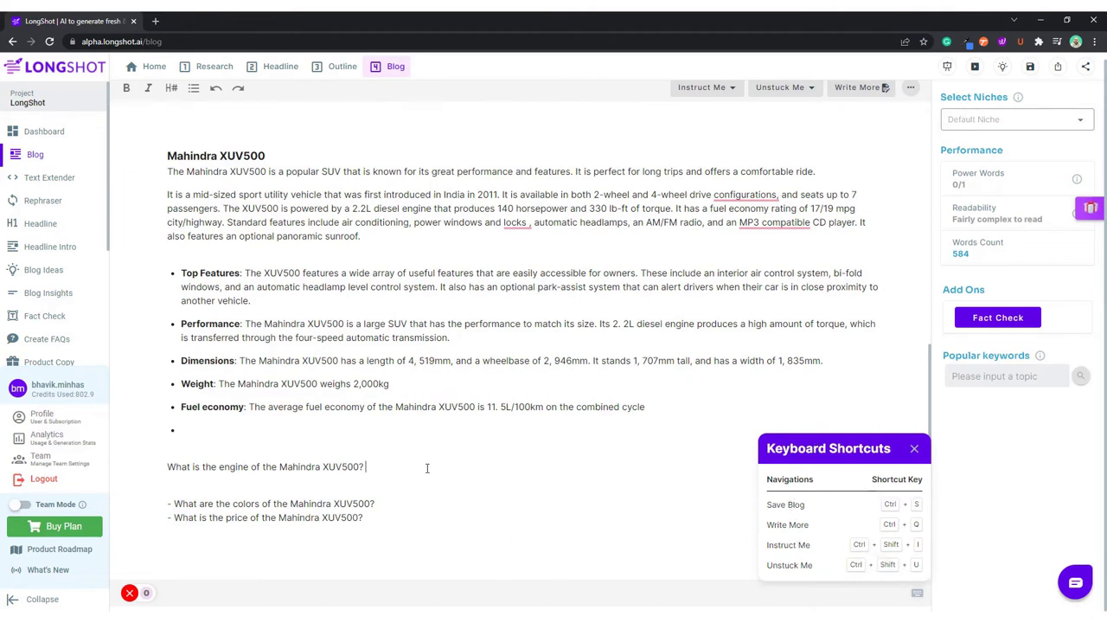
{"action": "left_click", "coordinate": [914, 448]}
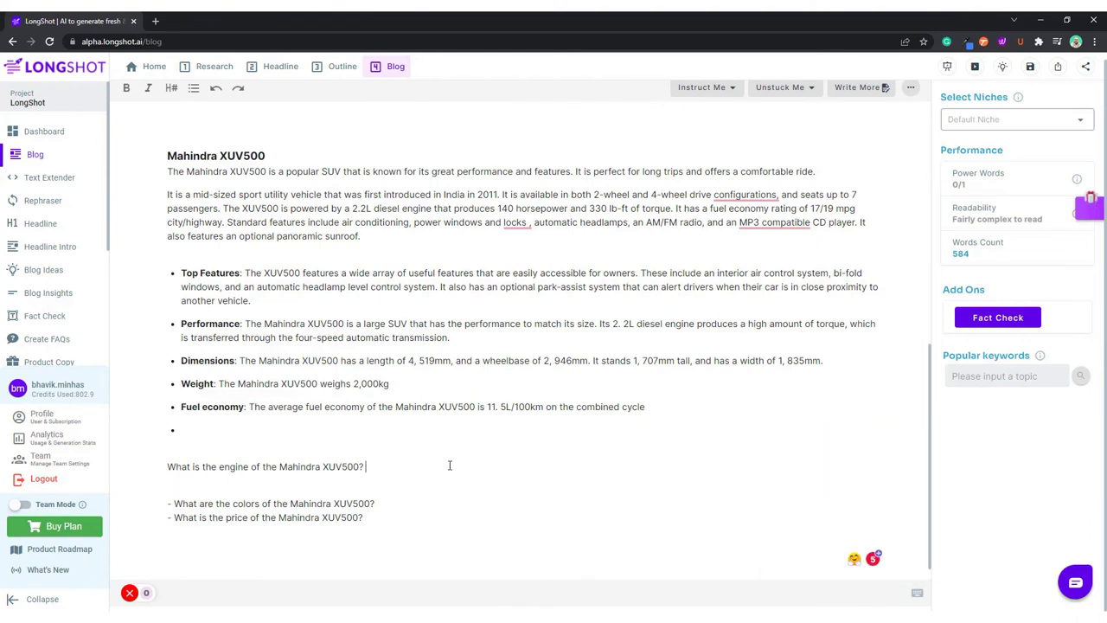
{"action": "key", "text": "ctrl+Return"}
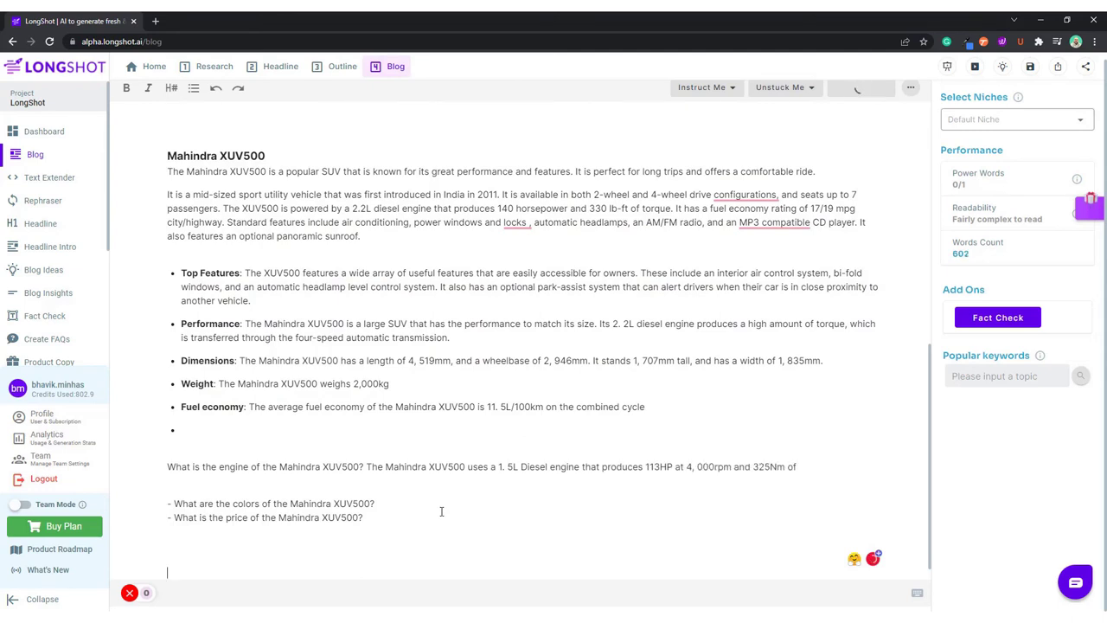
Replace 'What is the' with a capitalised 'Engine' and put the engine text in its own bullet
{"action": "left_click_drag", "start_coordinate": [216, 459], "coordinate": [167, 461]}
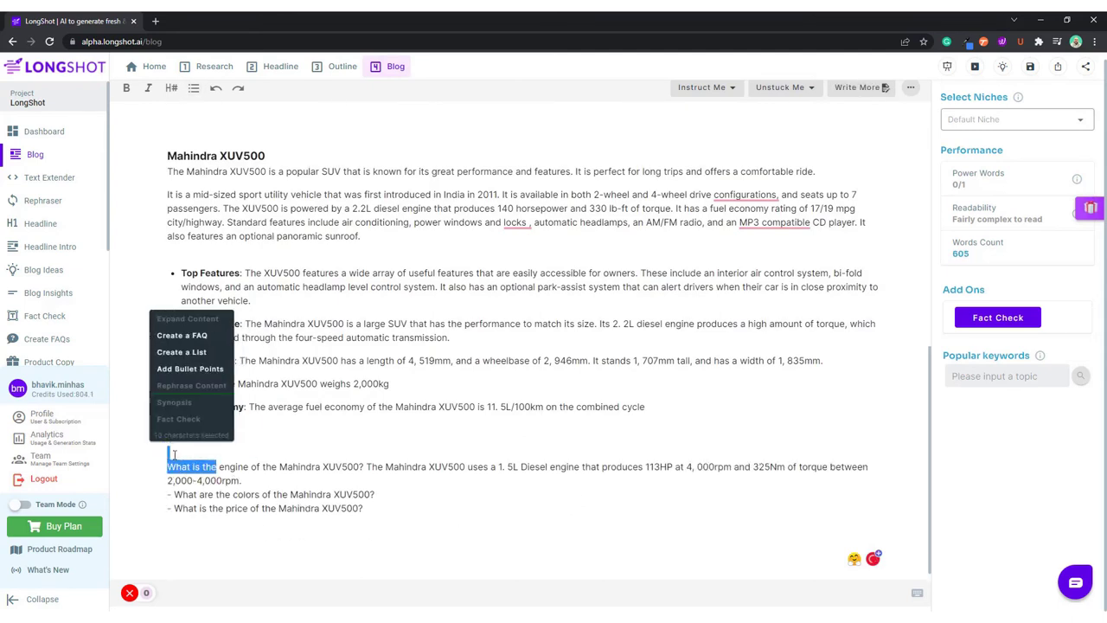
{"action": "key", "text": "BackSpace"}
{"action": "key", "text": "BackSpace"}
{"action": "key", "text": "BackSpace"}
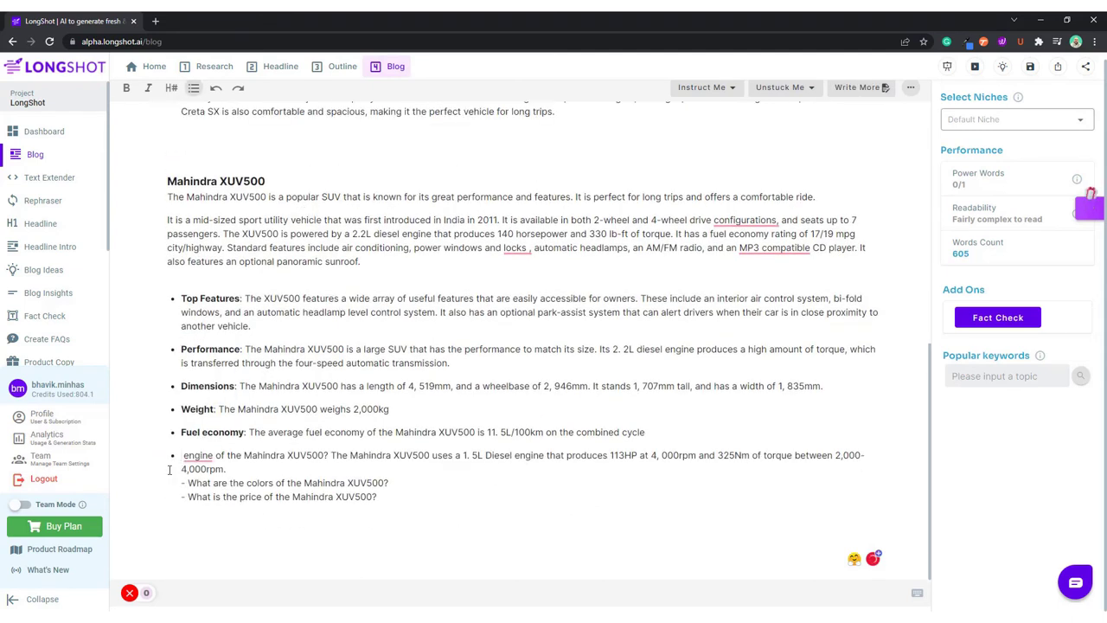
{"action": "key", "text": "BackSpace"}
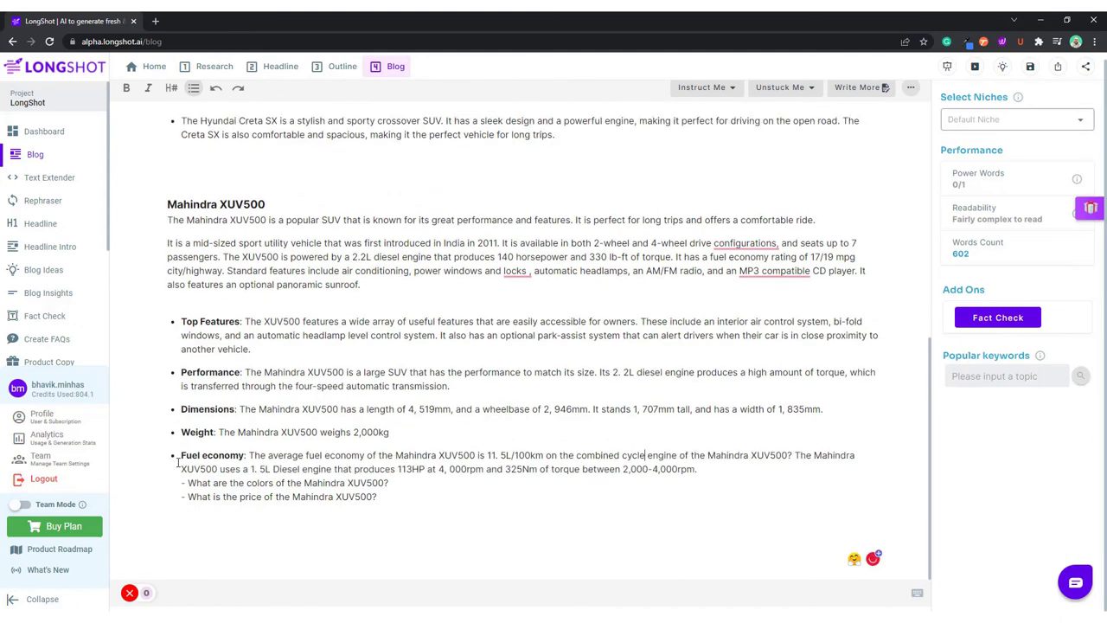
{"action": "key", "text": "Return"}
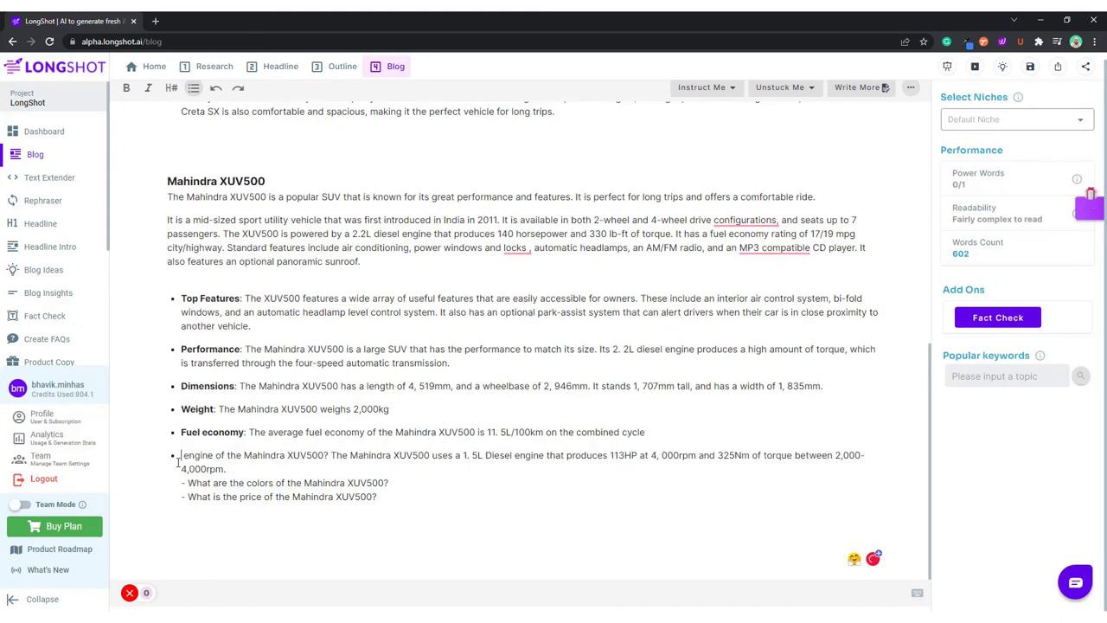
{"action": "type", "text": "E"}
{"action": "key", "text": "BackSpace"}
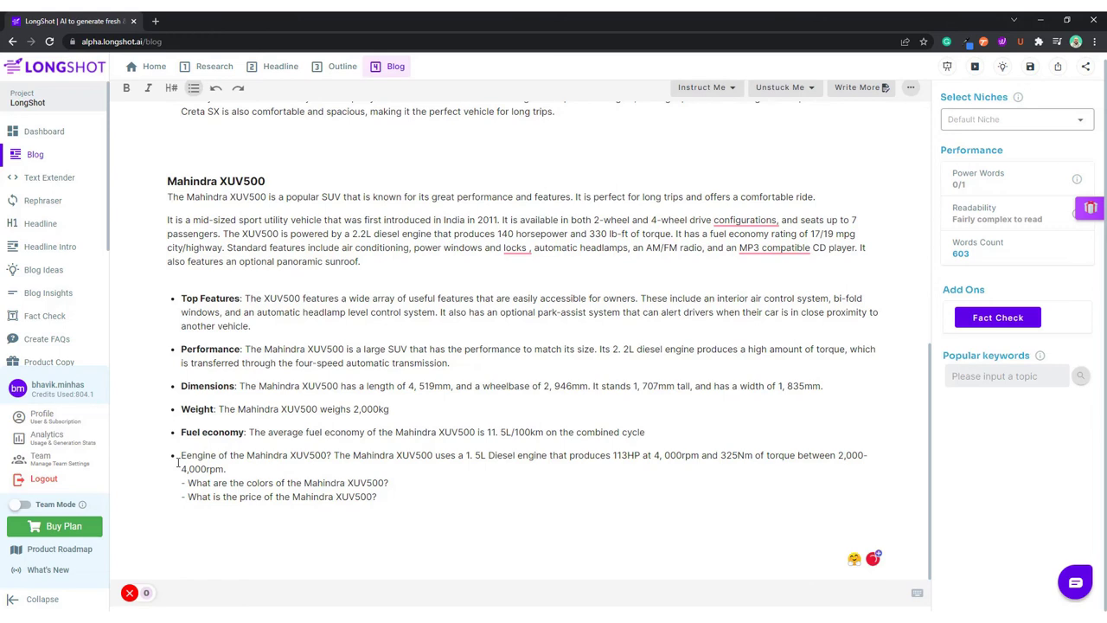
{"action": "key", "text": "Delete"}
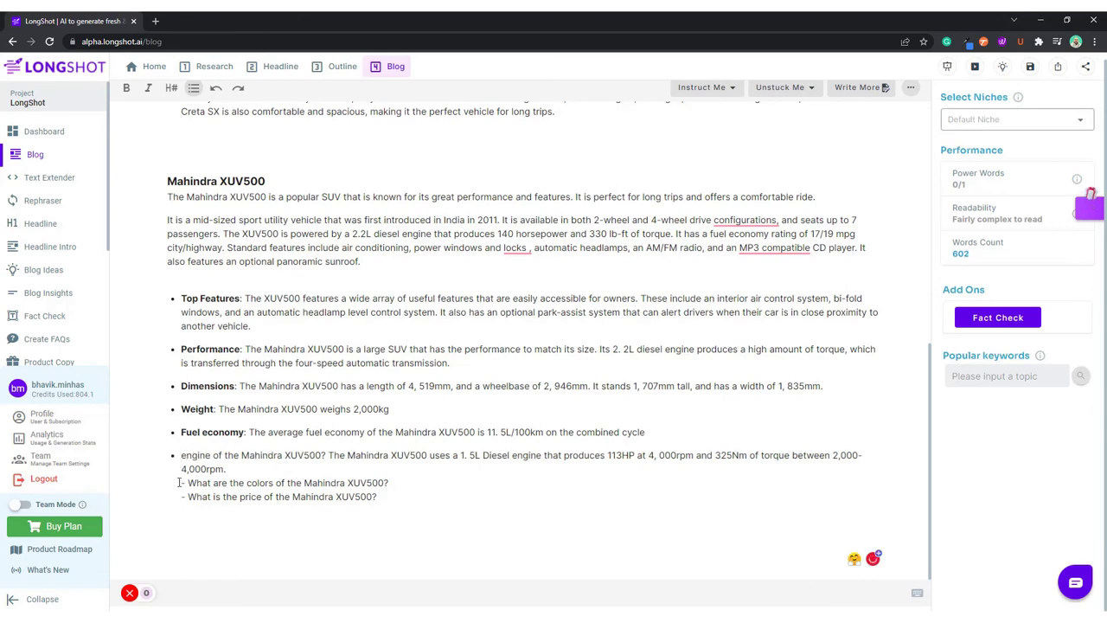
{"action": "type", "text": "E"}
{"action": "key", "text": "Delete"}
Bold 'Engine', delete the leftover question words, and accept the 'Engine:' correction
{"action": "double_click", "coordinate": [197, 454]}
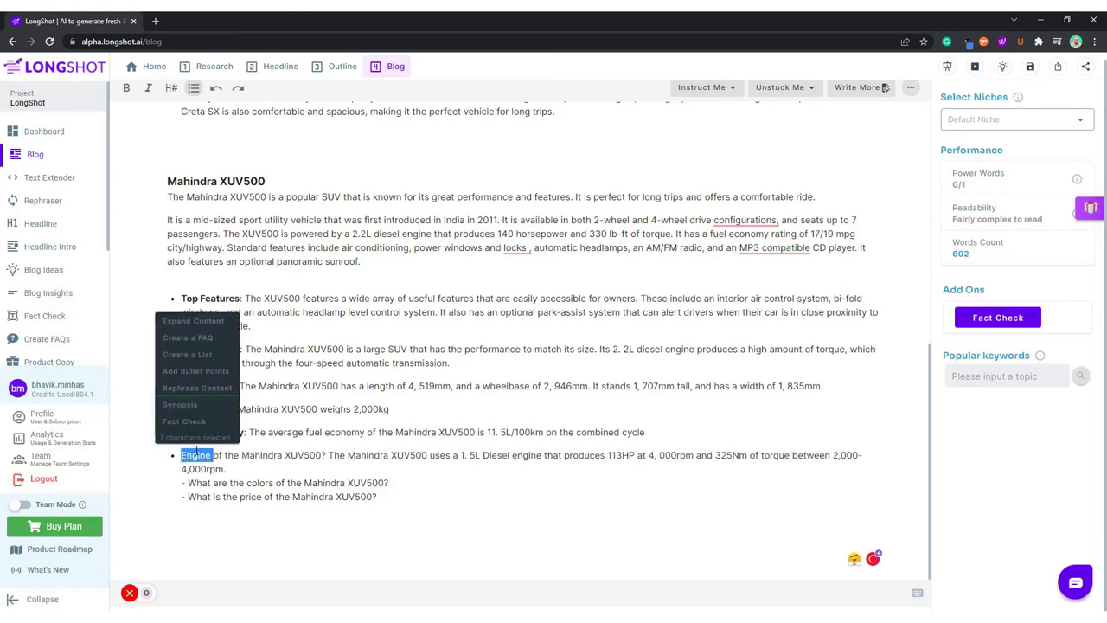
{"action": "key", "text": "ctrl+b"}
{"action": "left_click", "coordinate": [229, 467]}
{"action": "left_click_drag", "start_coordinate": [212, 456], "coordinate": [330, 460]}
{"action": "key", "text": "BackSpace"}
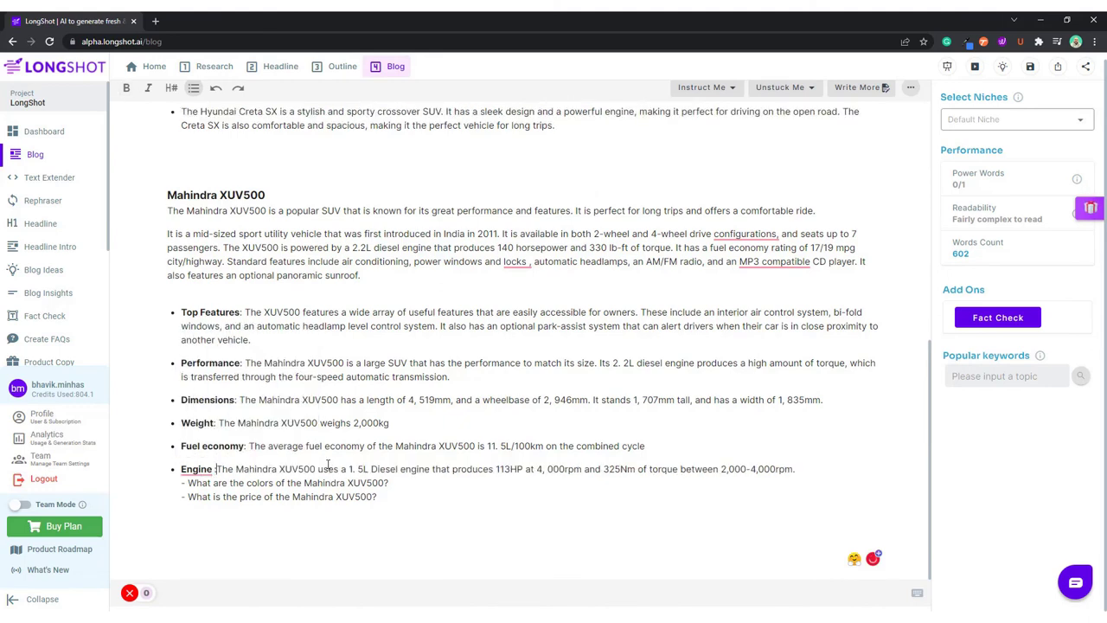
{"action": "left_click", "coordinate": [210, 469]}
{"action": "left_click", "coordinate": [199, 499]}
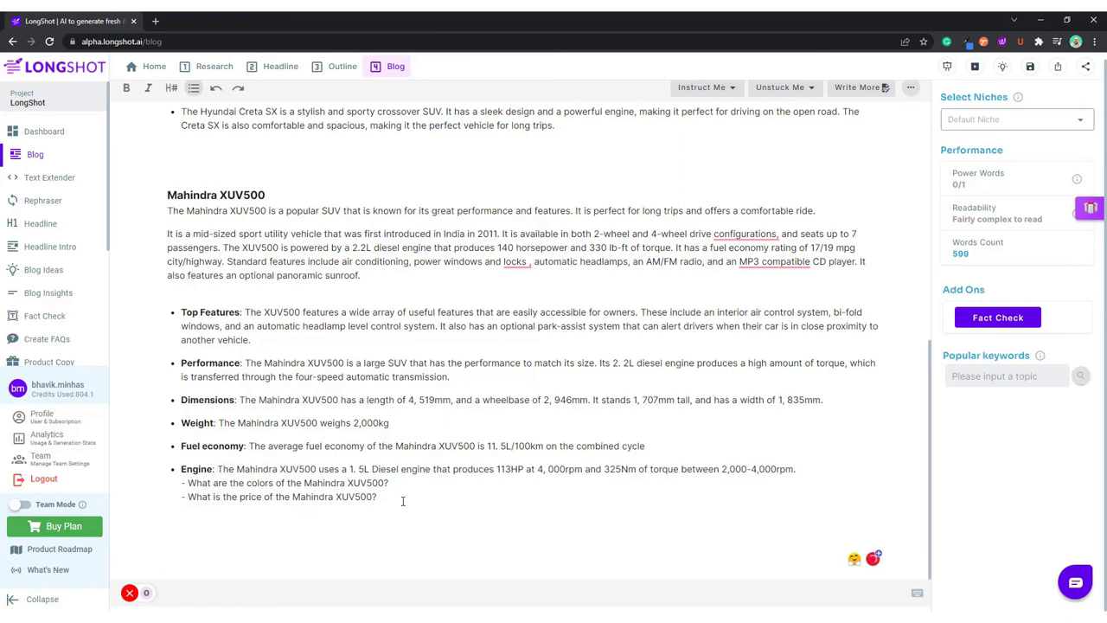
Rearrange the Engine bullet and the colours question so the question sits on its own line
{"action": "key", "text": "Return"}
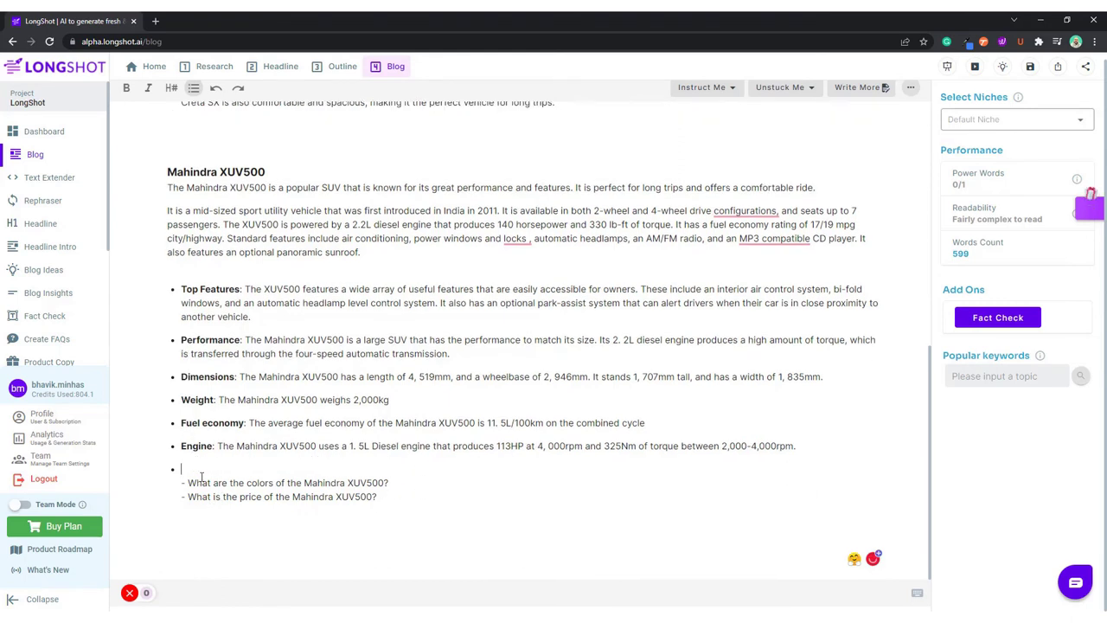
{"action": "left_click", "coordinate": [187, 483]}
{"action": "key", "text": "BackSpace"}
{"action": "key", "text": "BackSpace"}
{"action": "key", "text": "BackSpace"}
{"action": "left_click", "coordinate": [395, 482]}
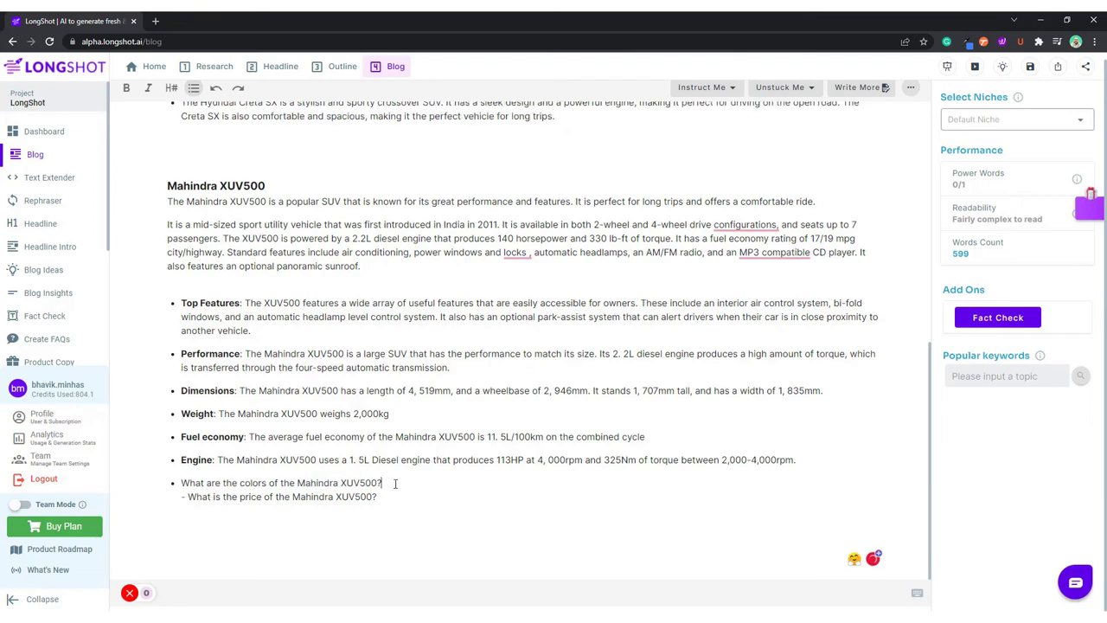
{"action": "key", "text": "BackSpace"}
{"action": "key", "text": "ctrl+z"}
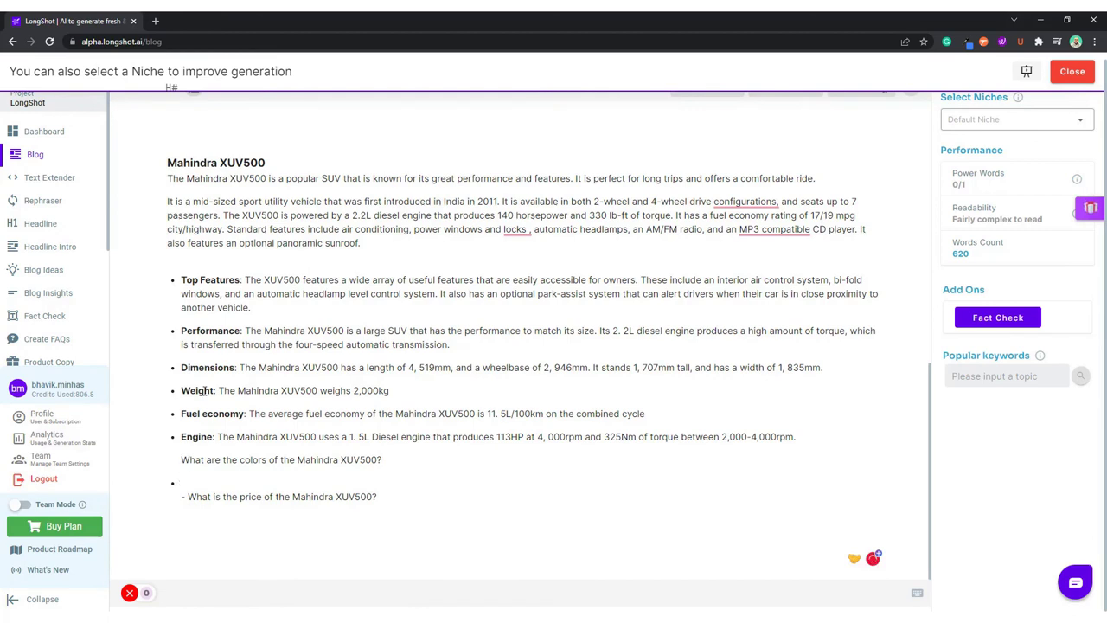
{"action": "left_click", "coordinate": [1072, 72]}
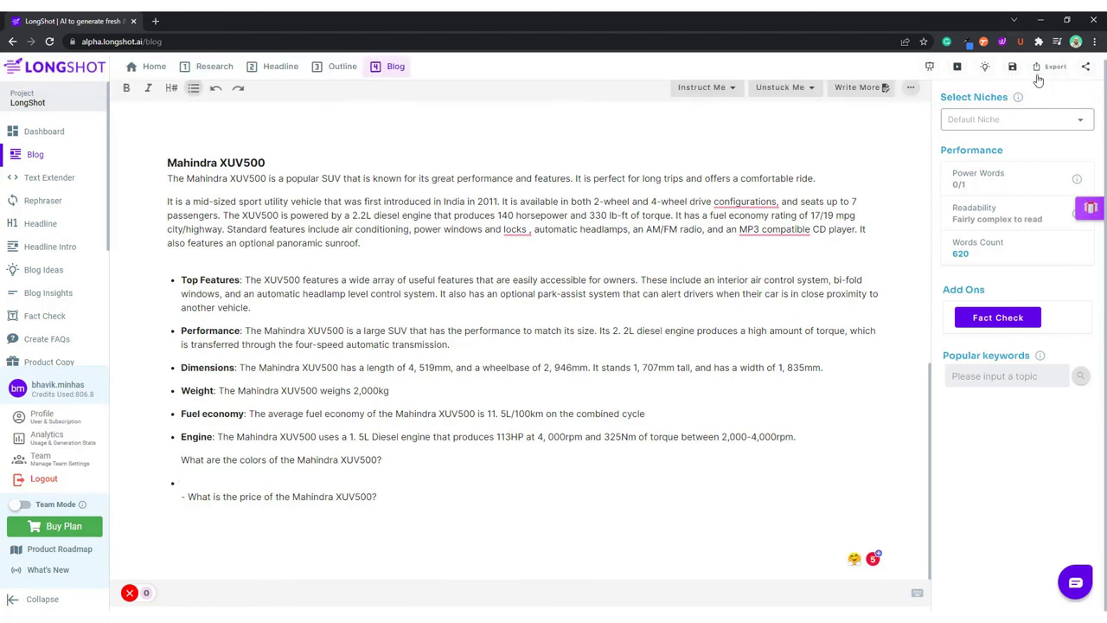
{"action": "left_click", "coordinate": [196, 92]}
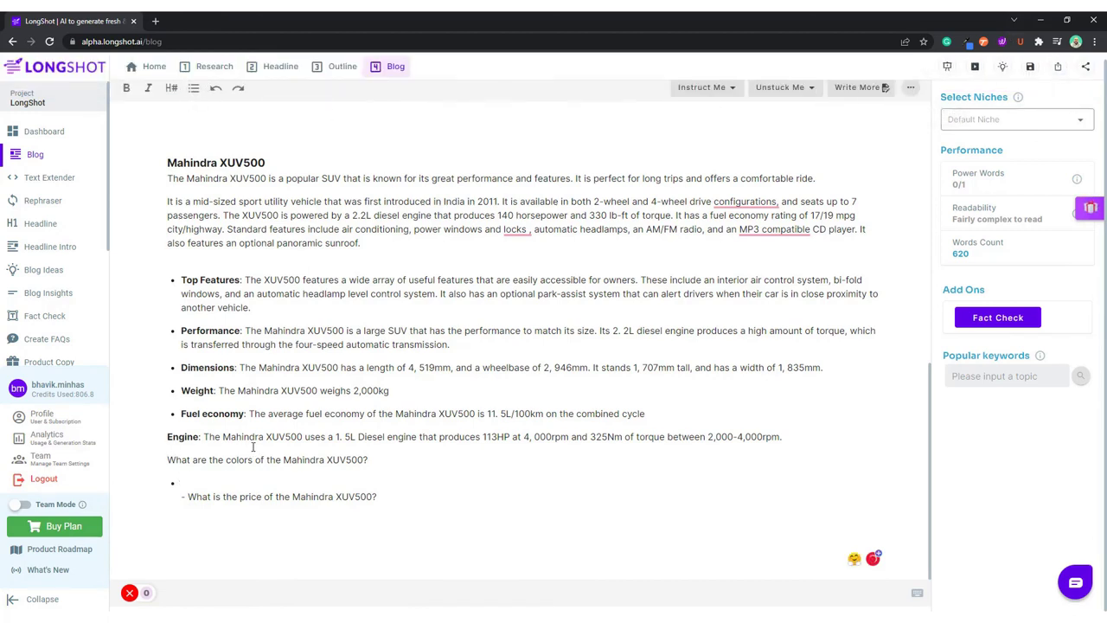
{"action": "key", "text": "Return"}
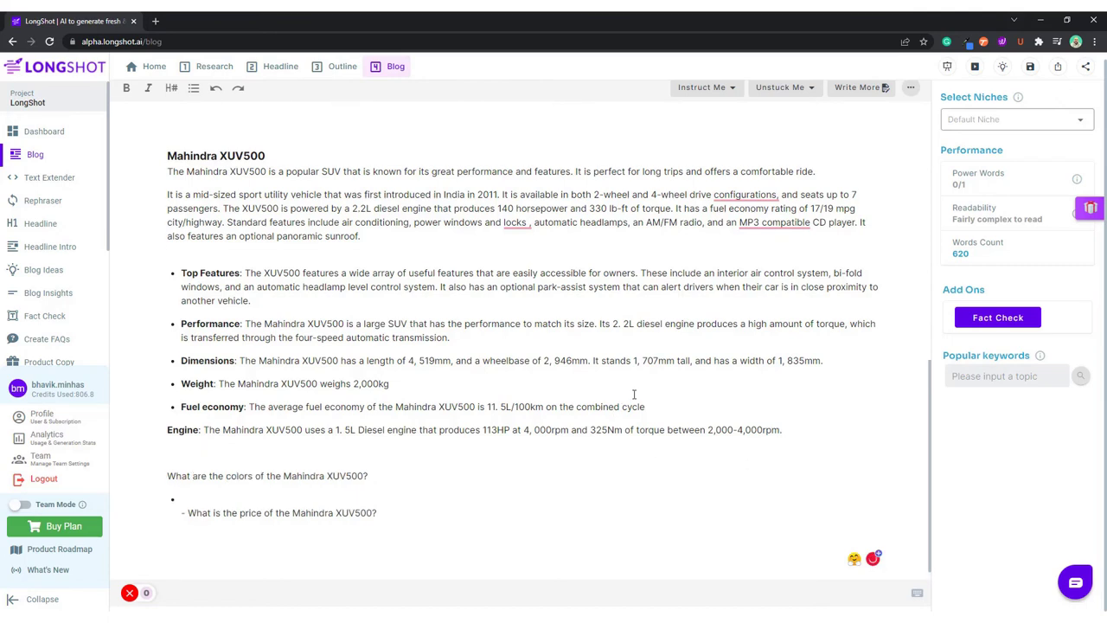
{"action": "left_click", "coordinate": [664, 405]}
{"action": "key", "text": "ctrl+z"}
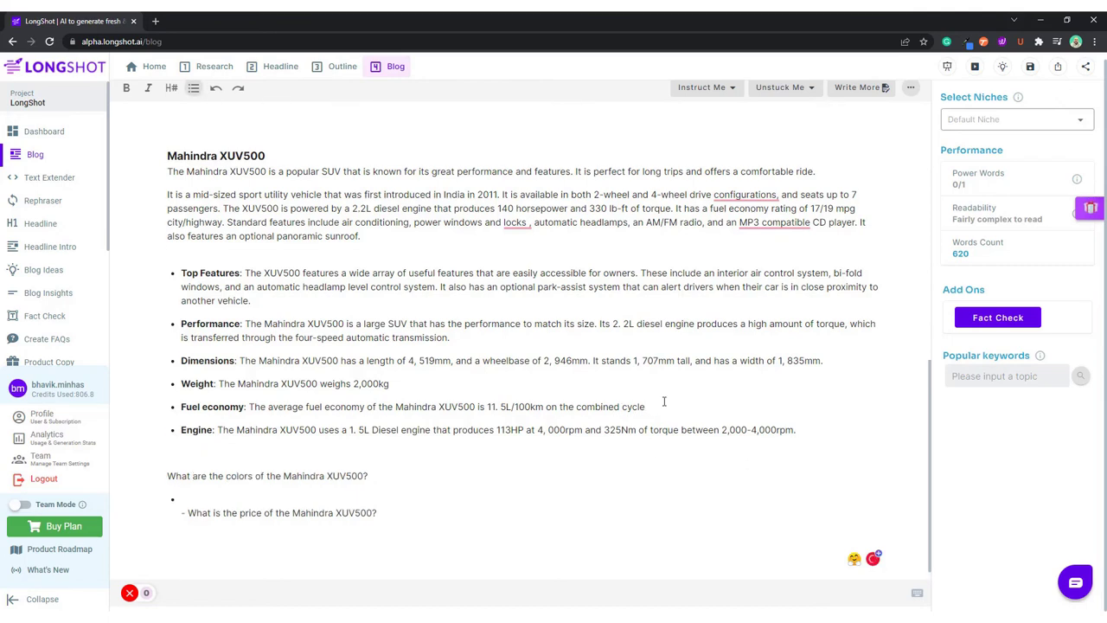
Generate the colours answer and add Grammarly's comma before 'and Azure Blue'
{"action": "left_click", "coordinate": [862, 89]}
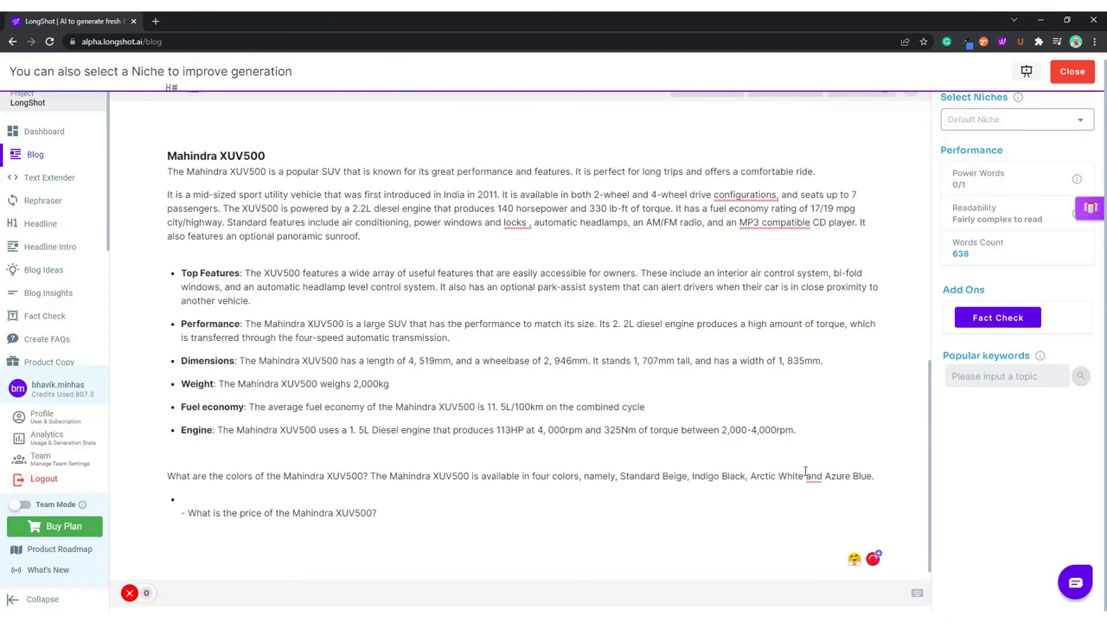
{"action": "mouse_move", "coordinate": [812, 481]}
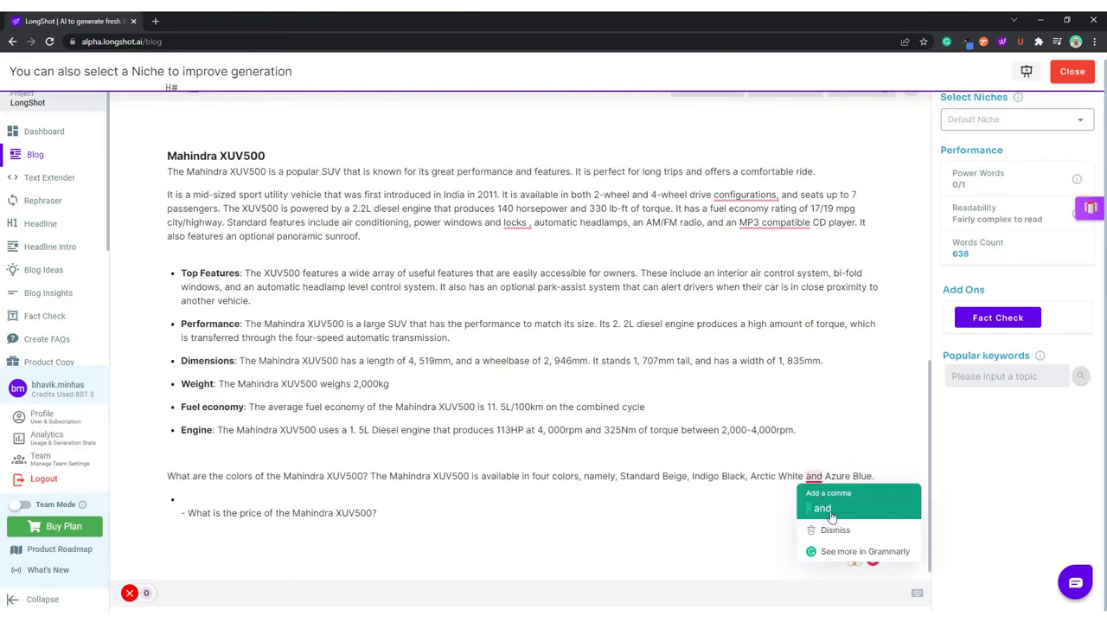
{"action": "left_click", "coordinate": [826, 511]}
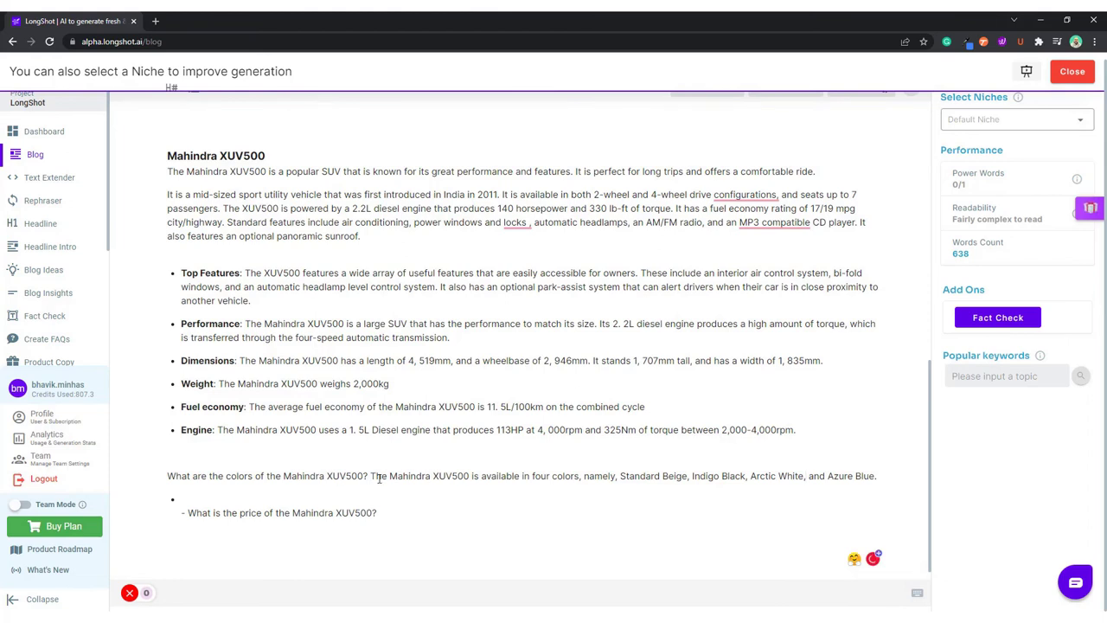
Replace the colours question with the label 'Color Availability:' at the bullet start
{"action": "left_click_drag", "start_coordinate": [368, 481], "coordinate": [158, 489]}
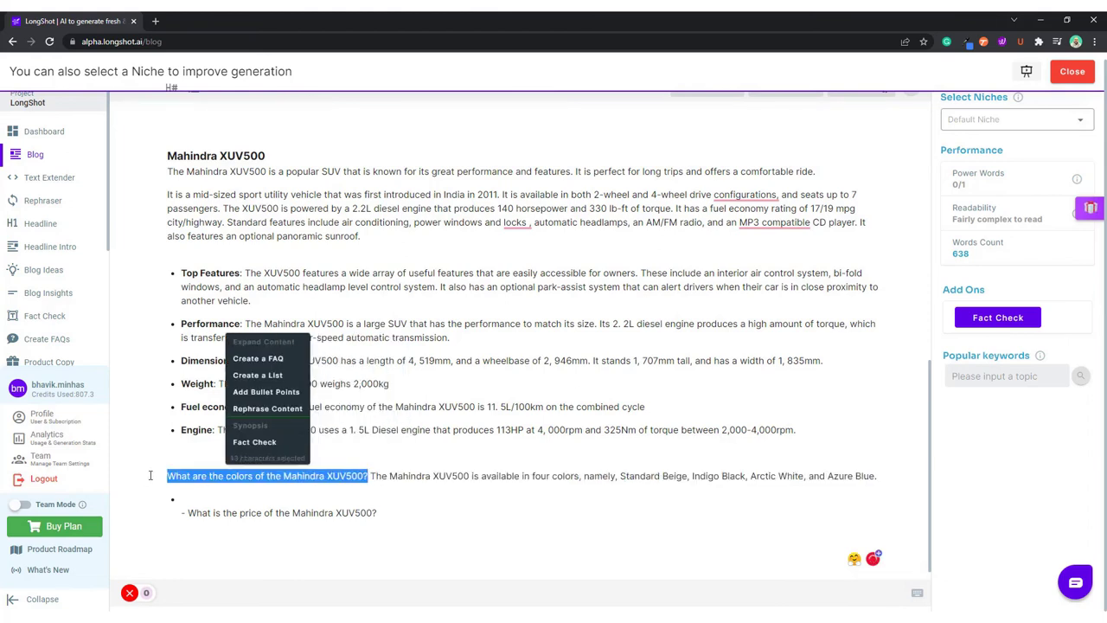
{"action": "key", "text": "BackSpace"}
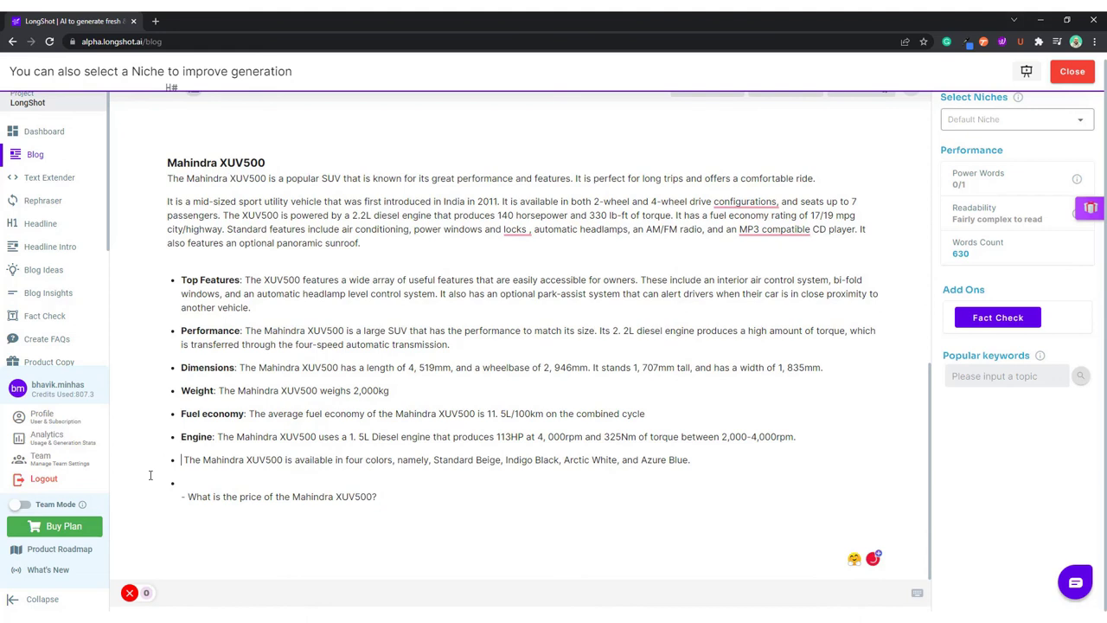
{"action": "type", "text": "Colors"}
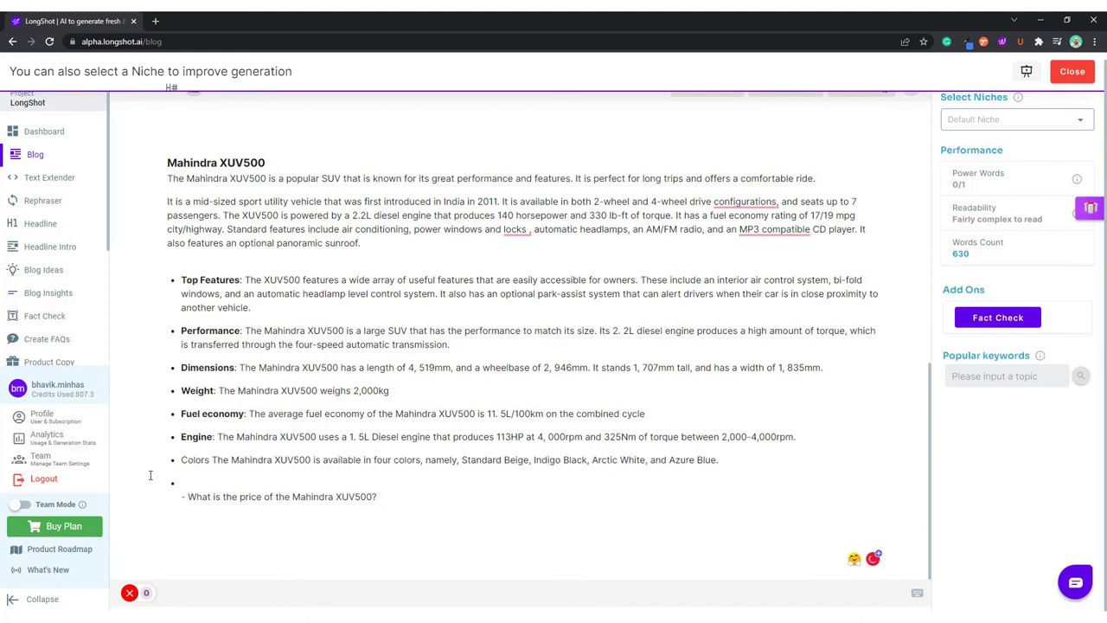
{"action": "key", "text": "BackSpace"}
{"action": "type", "text": "Avai"}
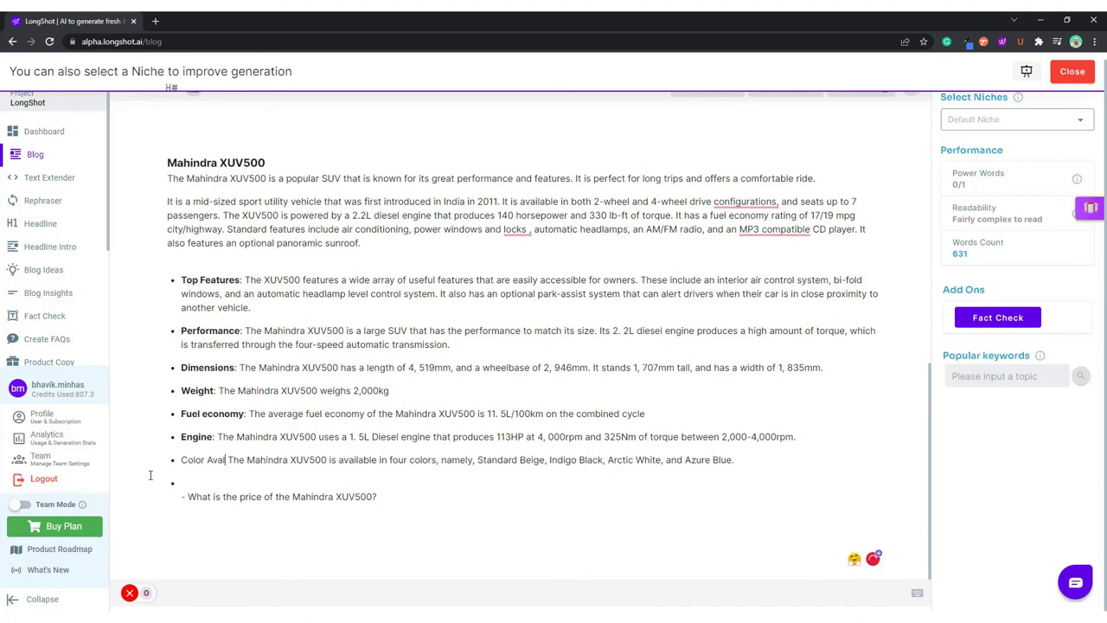
{"action": "type", "text": "la"}
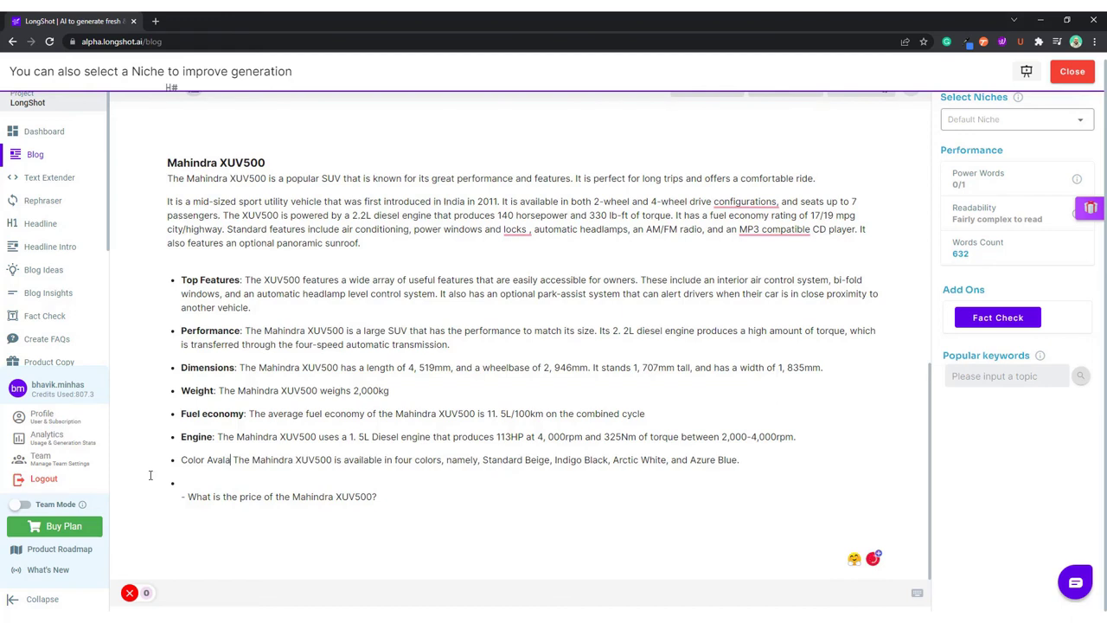
{"action": "type", "text": "bility"}
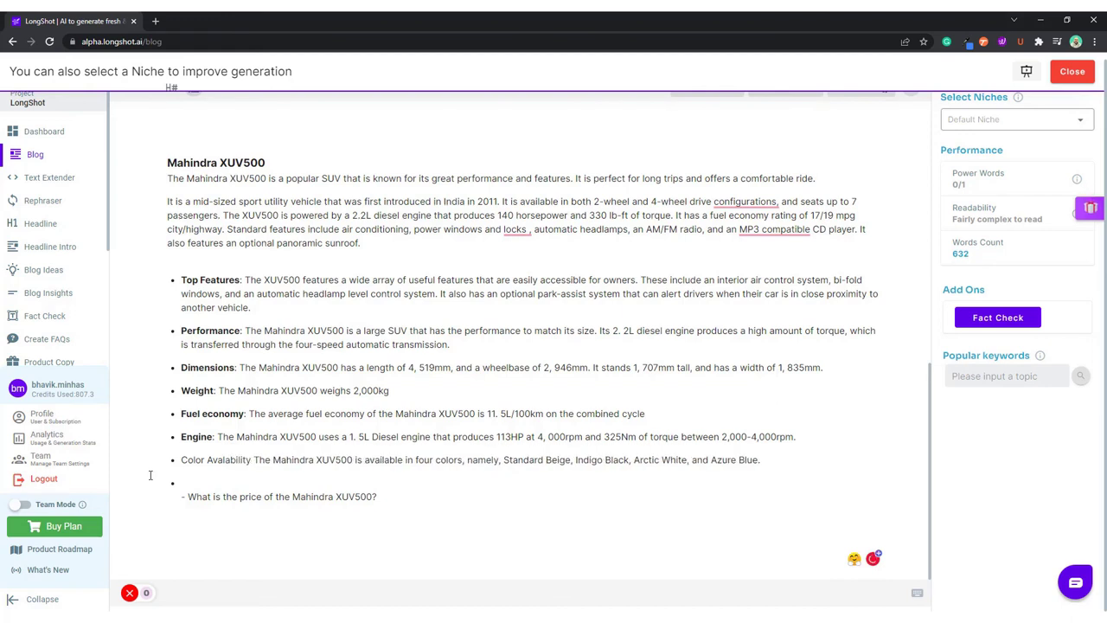
{"action": "type", "text": ":"}
{"action": "key", "text": "BackSpace"}
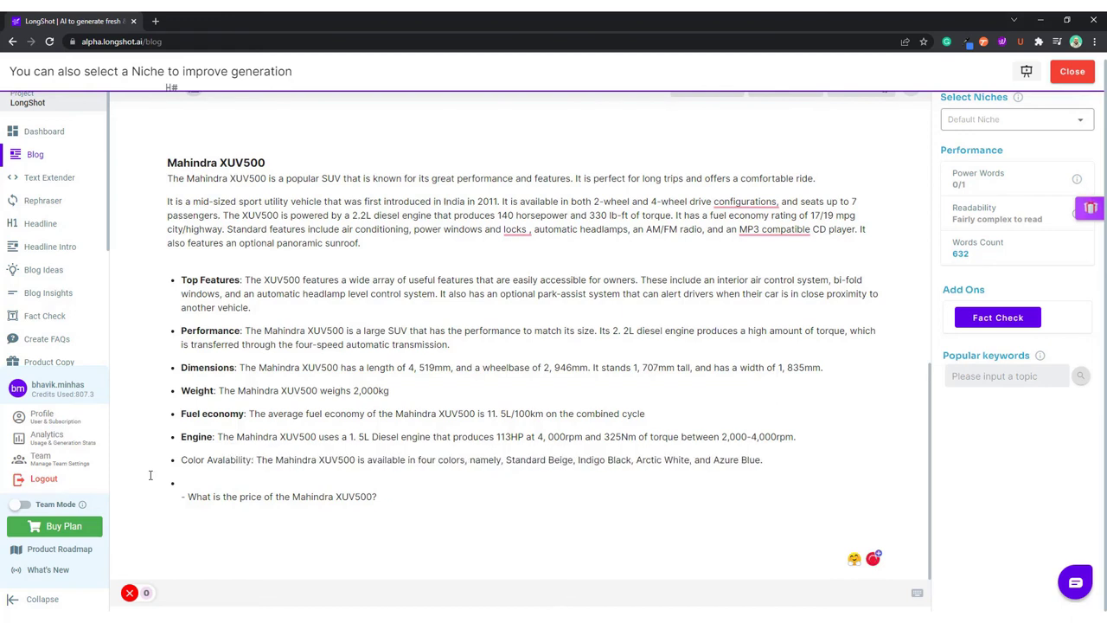
Bold the 'Color Availability:' label and correct its spelling
{"action": "left_click_drag", "start_coordinate": [182, 459], "coordinate": [252, 459]}
{"action": "key", "text": "ctrl+b"}
{"action": "left_click", "coordinate": [313, 489]}
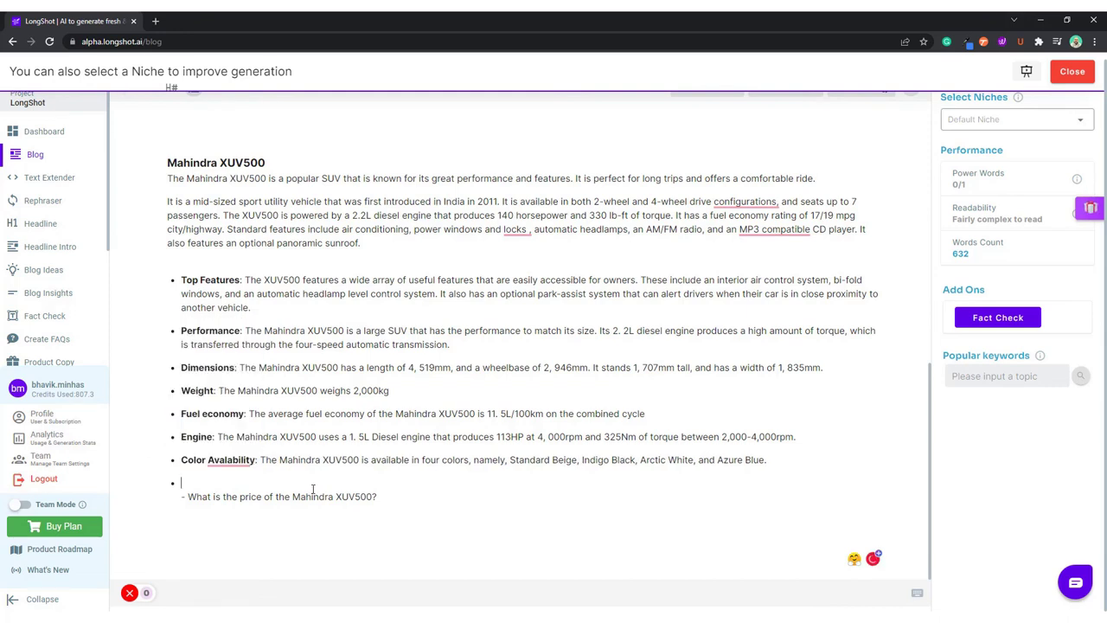
{"action": "left_click", "coordinate": [235, 483]}
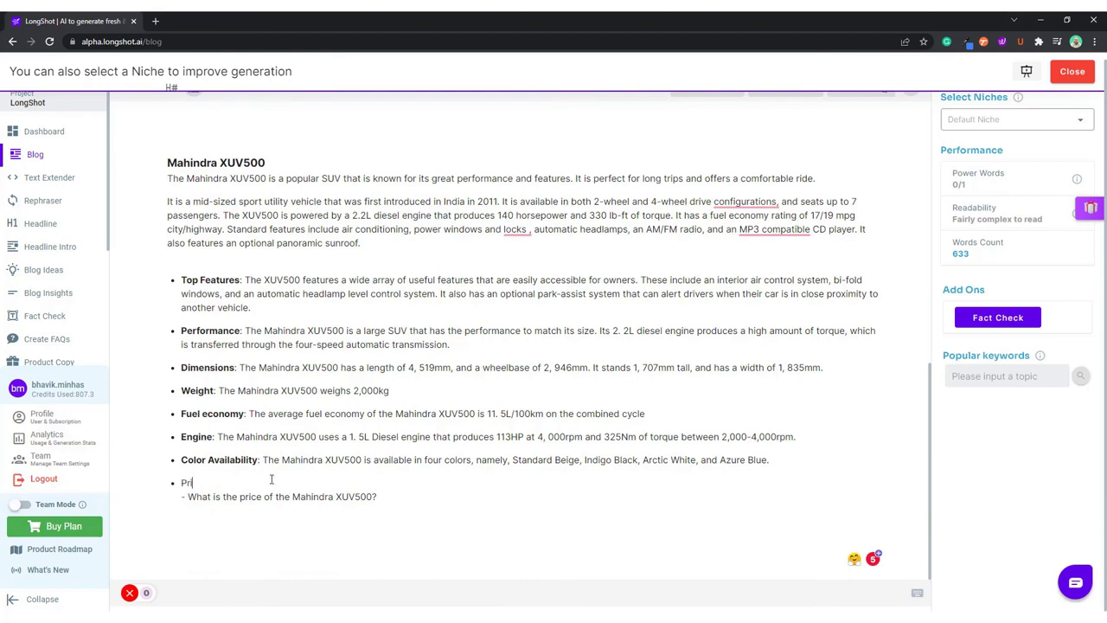
Type 'Price:' in the empty bullet and move the price question out of the list
{"action": "type", "text": "Price:L"}
{"action": "key", "text": "BackSpace"}
{"action": "key", "text": "BackSpace"}
{"action": "key", "text": "BackSpace"}
{"action": "key", "text": "Return"}
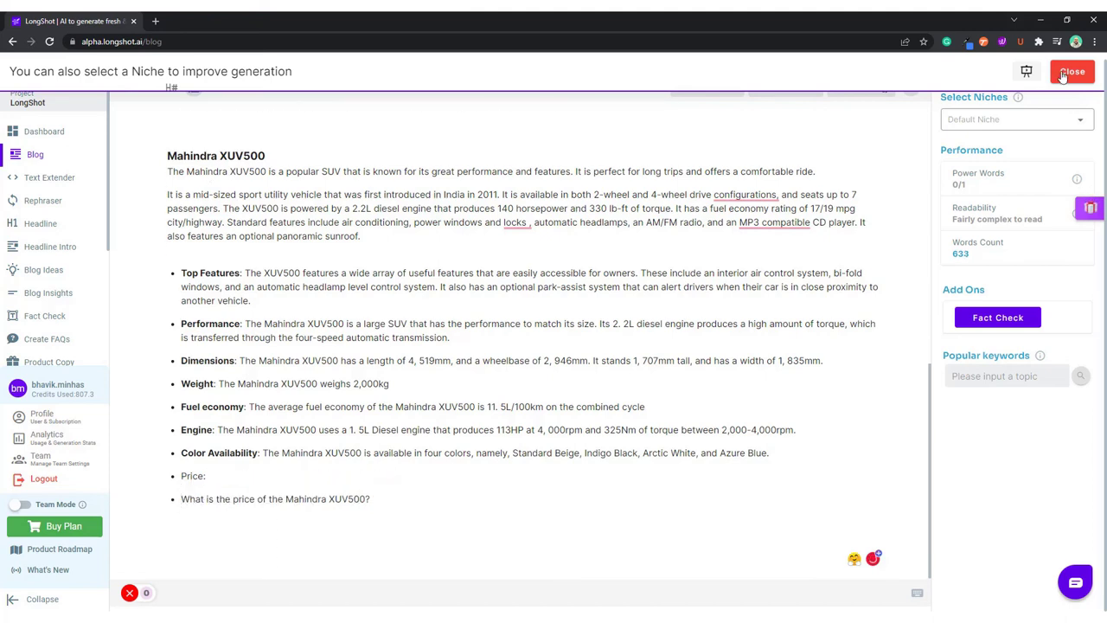
{"action": "left_click", "coordinate": [192, 88]}
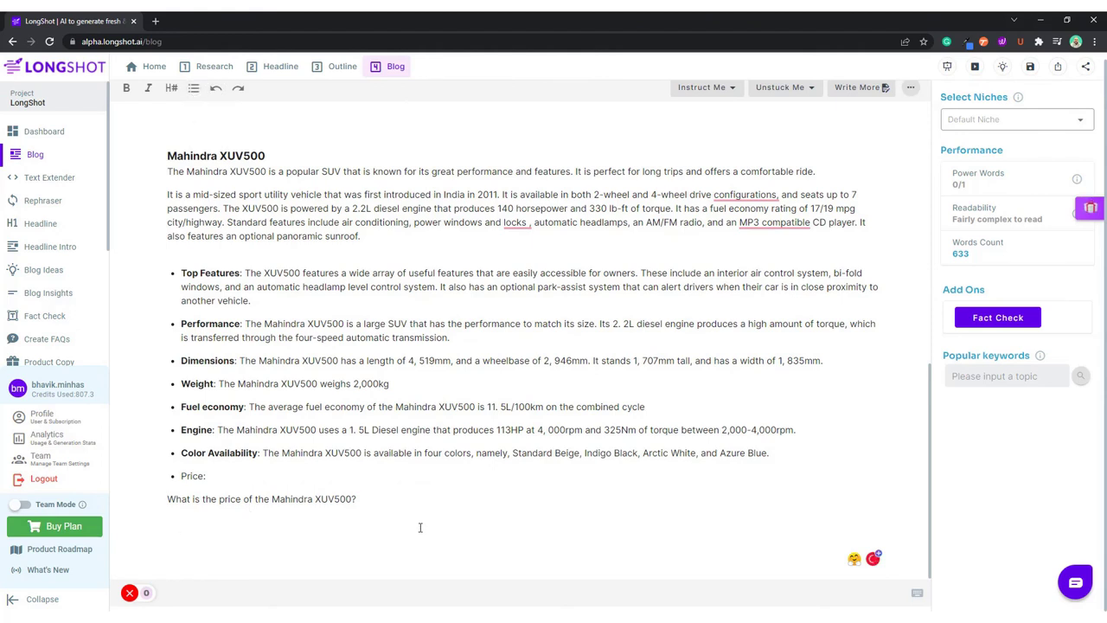
{"action": "left_click", "coordinate": [383, 498]}
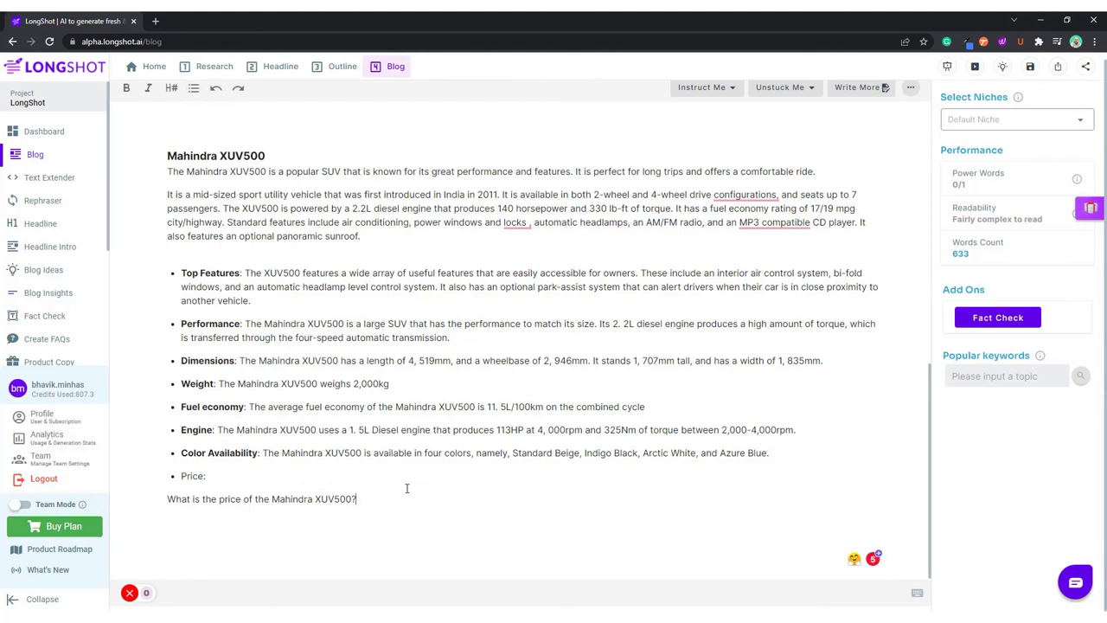
Generate the price answer: Rs. 7.66 Lakh in Kerala, Rs. 9.98 Lakh elsewhere
{"action": "left_click", "coordinate": [861, 88]}
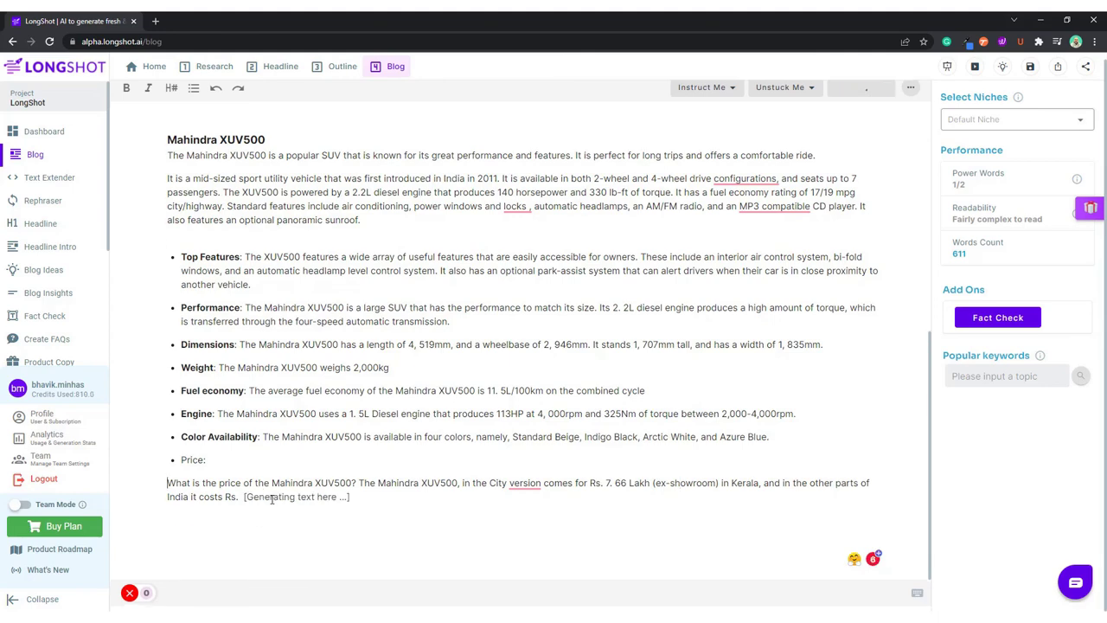
{"action": "scroll", "coordinate": [214, 422], "scroll_direction": "up", "scroll_amount": 2}
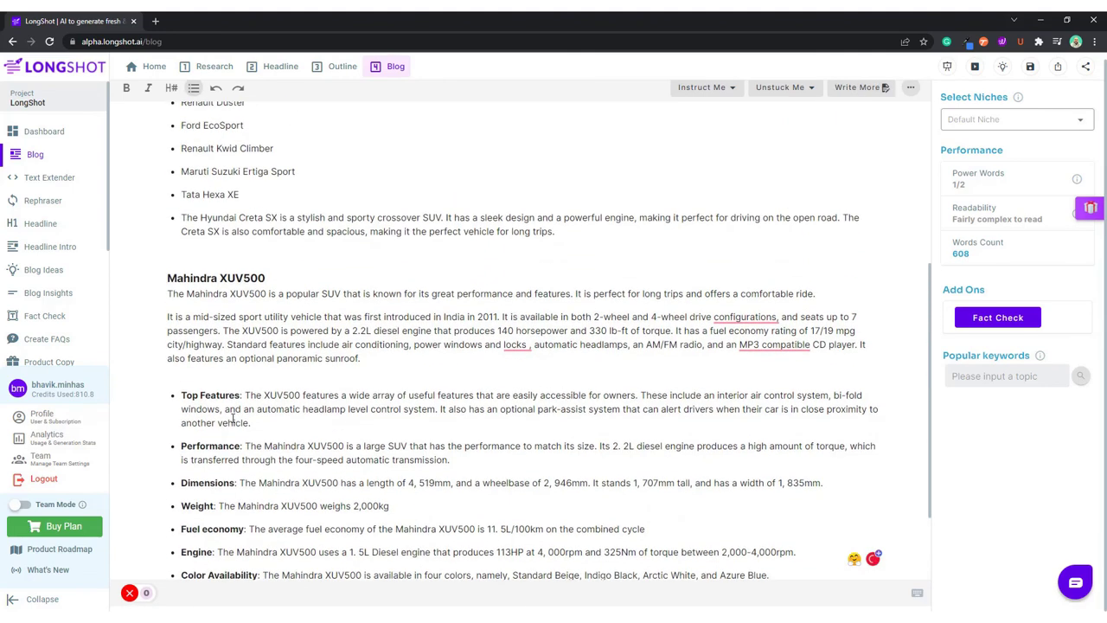
{"action": "scroll", "coordinate": [210, 456], "scroll_direction": "down", "scroll_amount": 2}
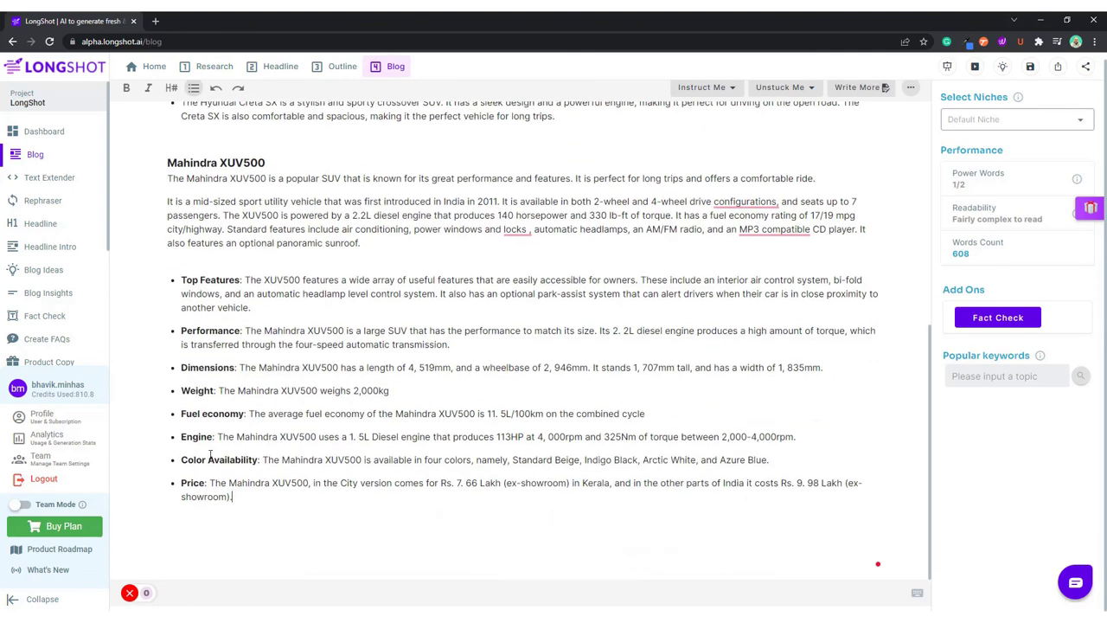
Remove the stray space before the comma in 'locks ,' via Grammarly
{"action": "left_click", "coordinate": [231, 497]}
{"action": "left_click", "coordinate": [528, 228]}
{"action": "left_click", "coordinate": [523, 251]}
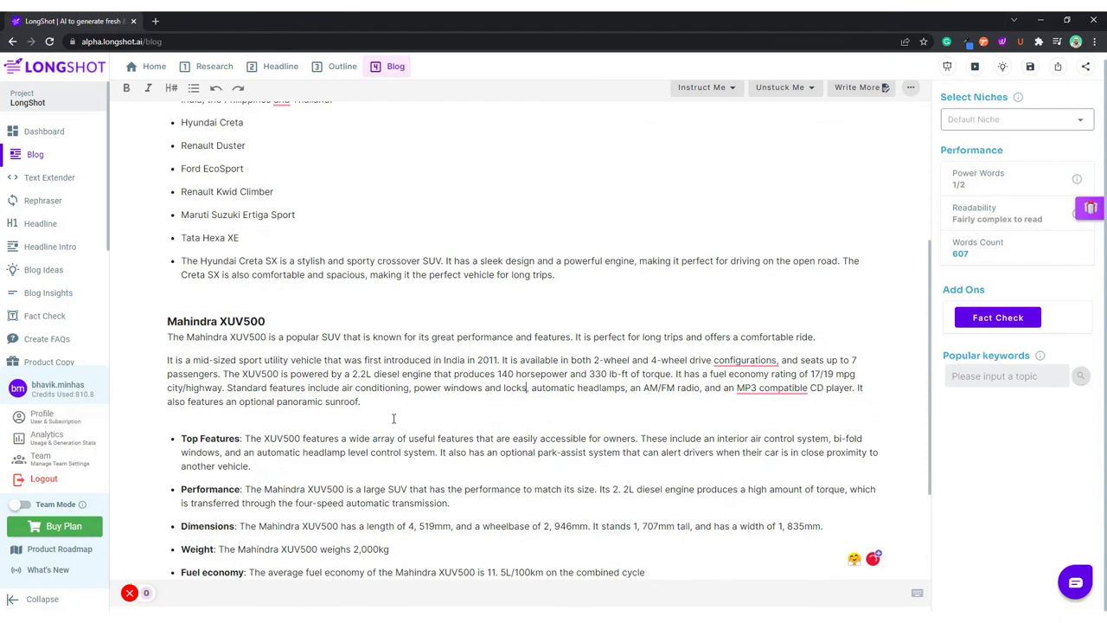
Review the XUV500 section and start a new line below the Price bullet
{"action": "scroll", "coordinate": [462, 446], "scroll_direction": "up", "scroll_amount": 4}
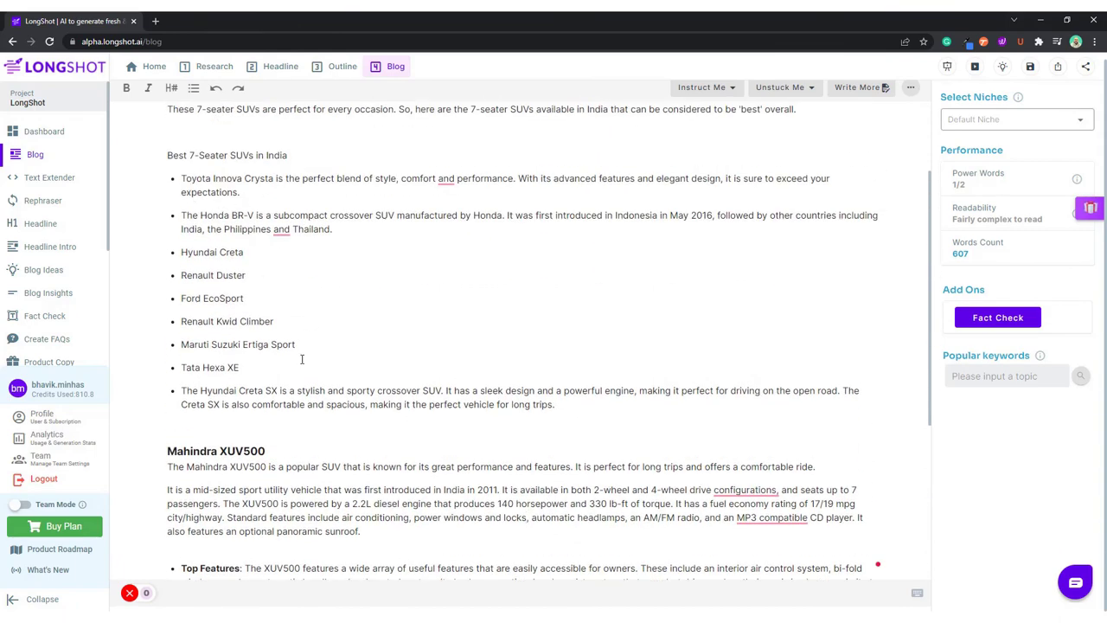
{"action": "scroll", "coordinate": [302, 359], "scroll_direction": "down", "scroll_amount": 1}
{"action": "scroll", "coordinate": [302, 359], "scroll_direction": "up", "scroll_amount": 1}
{"action": "scroll", "coordinate": [259, 352], "scroll_direction": "down", "scroll_amount": 2}
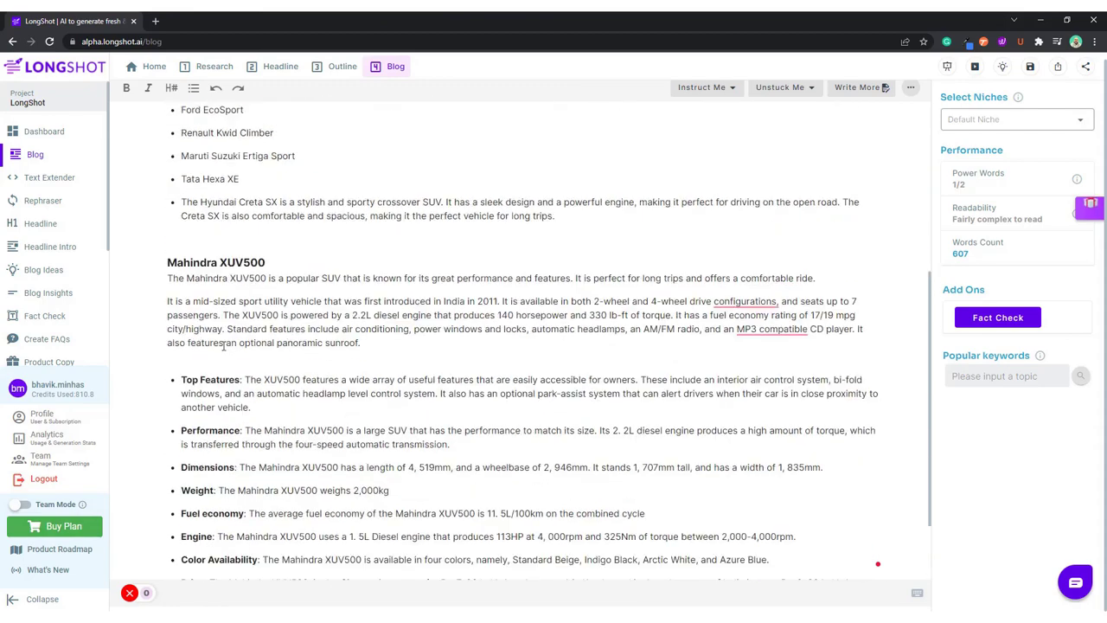
{"action": "scroll", "coordinate": [223, 345], "scroll_direction": "up", "scroll_amount": 1}
{"action": "scroll", "coordinate": [239, 404], "scroll_direction": "down", "scroll_amount": 2}
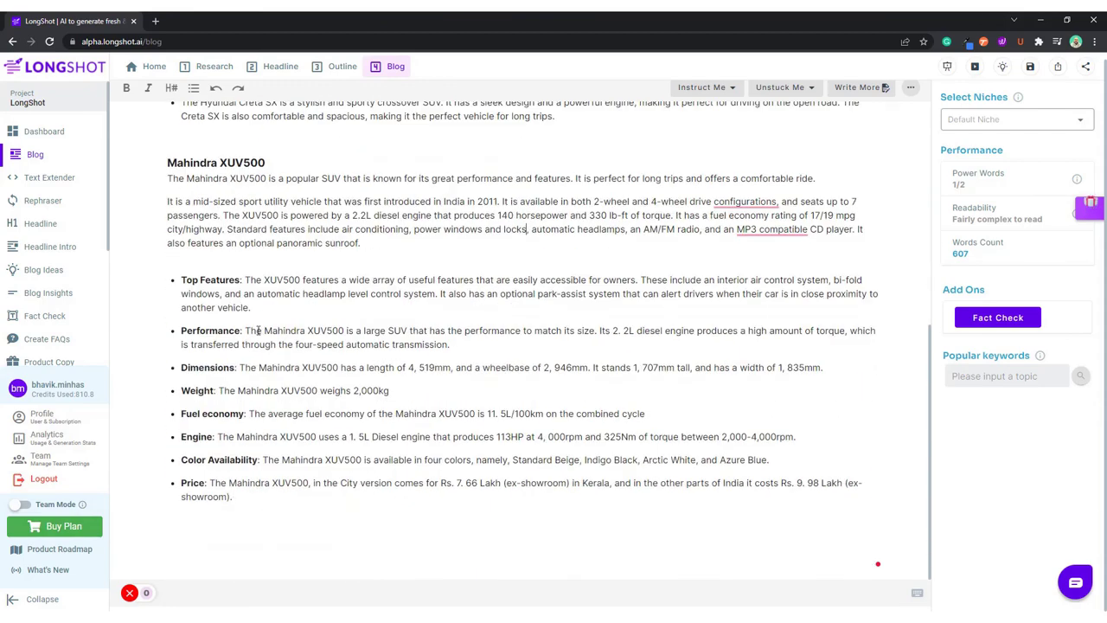
{"action": "scroll", "coordinate": [257, 330], "scroll_direction": "up", "scroll_amount": 2}
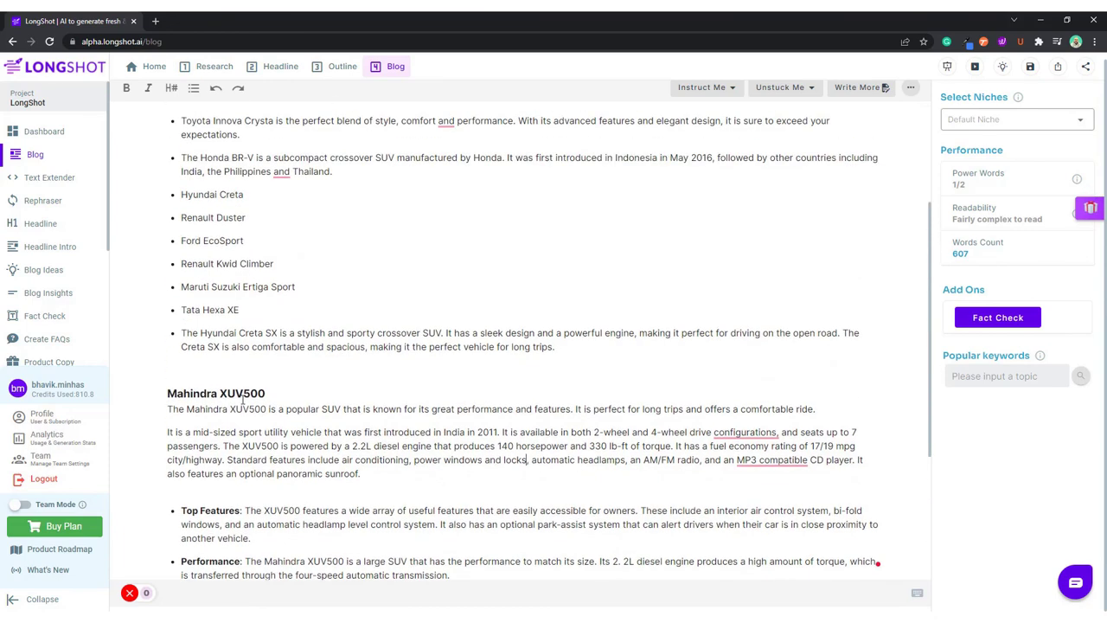
{"action": "scroll", "coordinate": [224, 449], "scroll_direction": "down", "scroll_amount": 2}
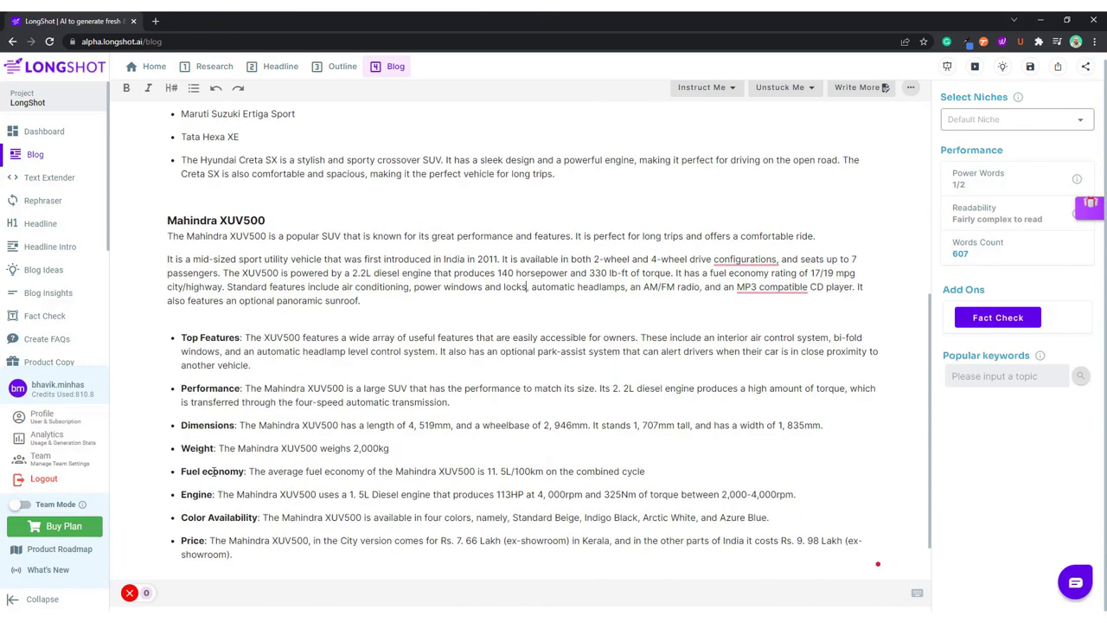
{"action": "scroll", "coordinate": [421, 542], "scroll_direction": "down", "scroll_amount": 1}
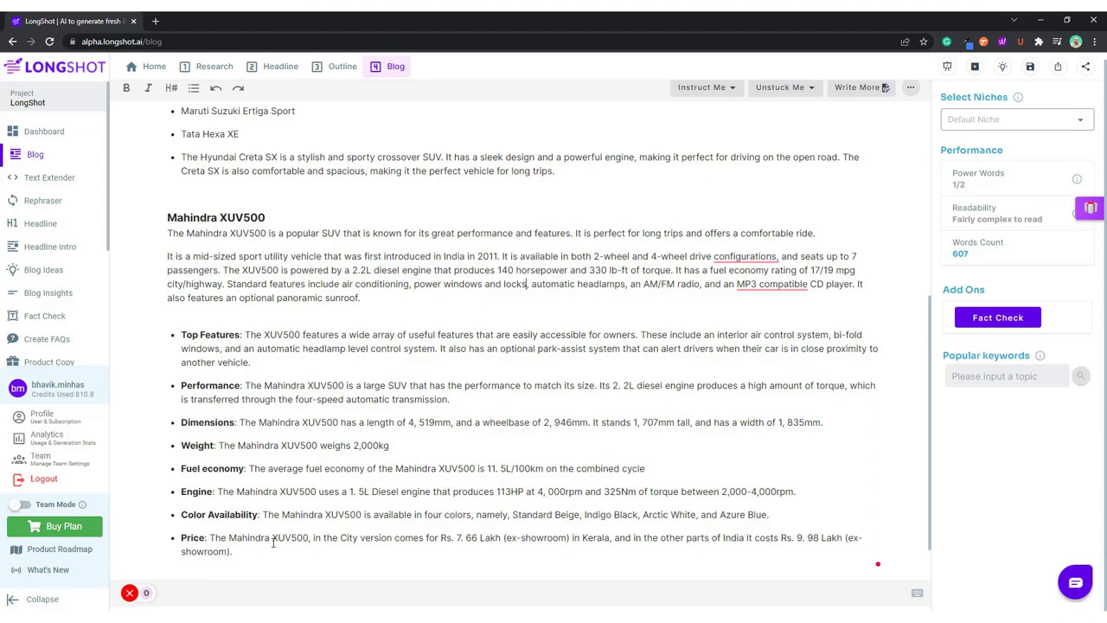
{"action": "left_click", "coordinate": [291, 533]}
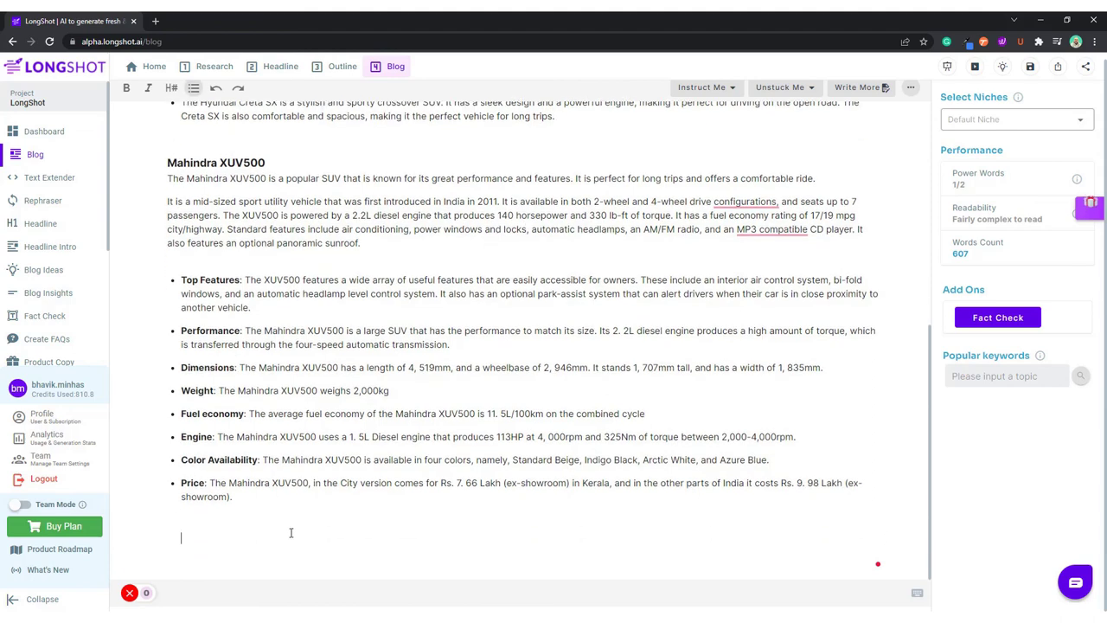